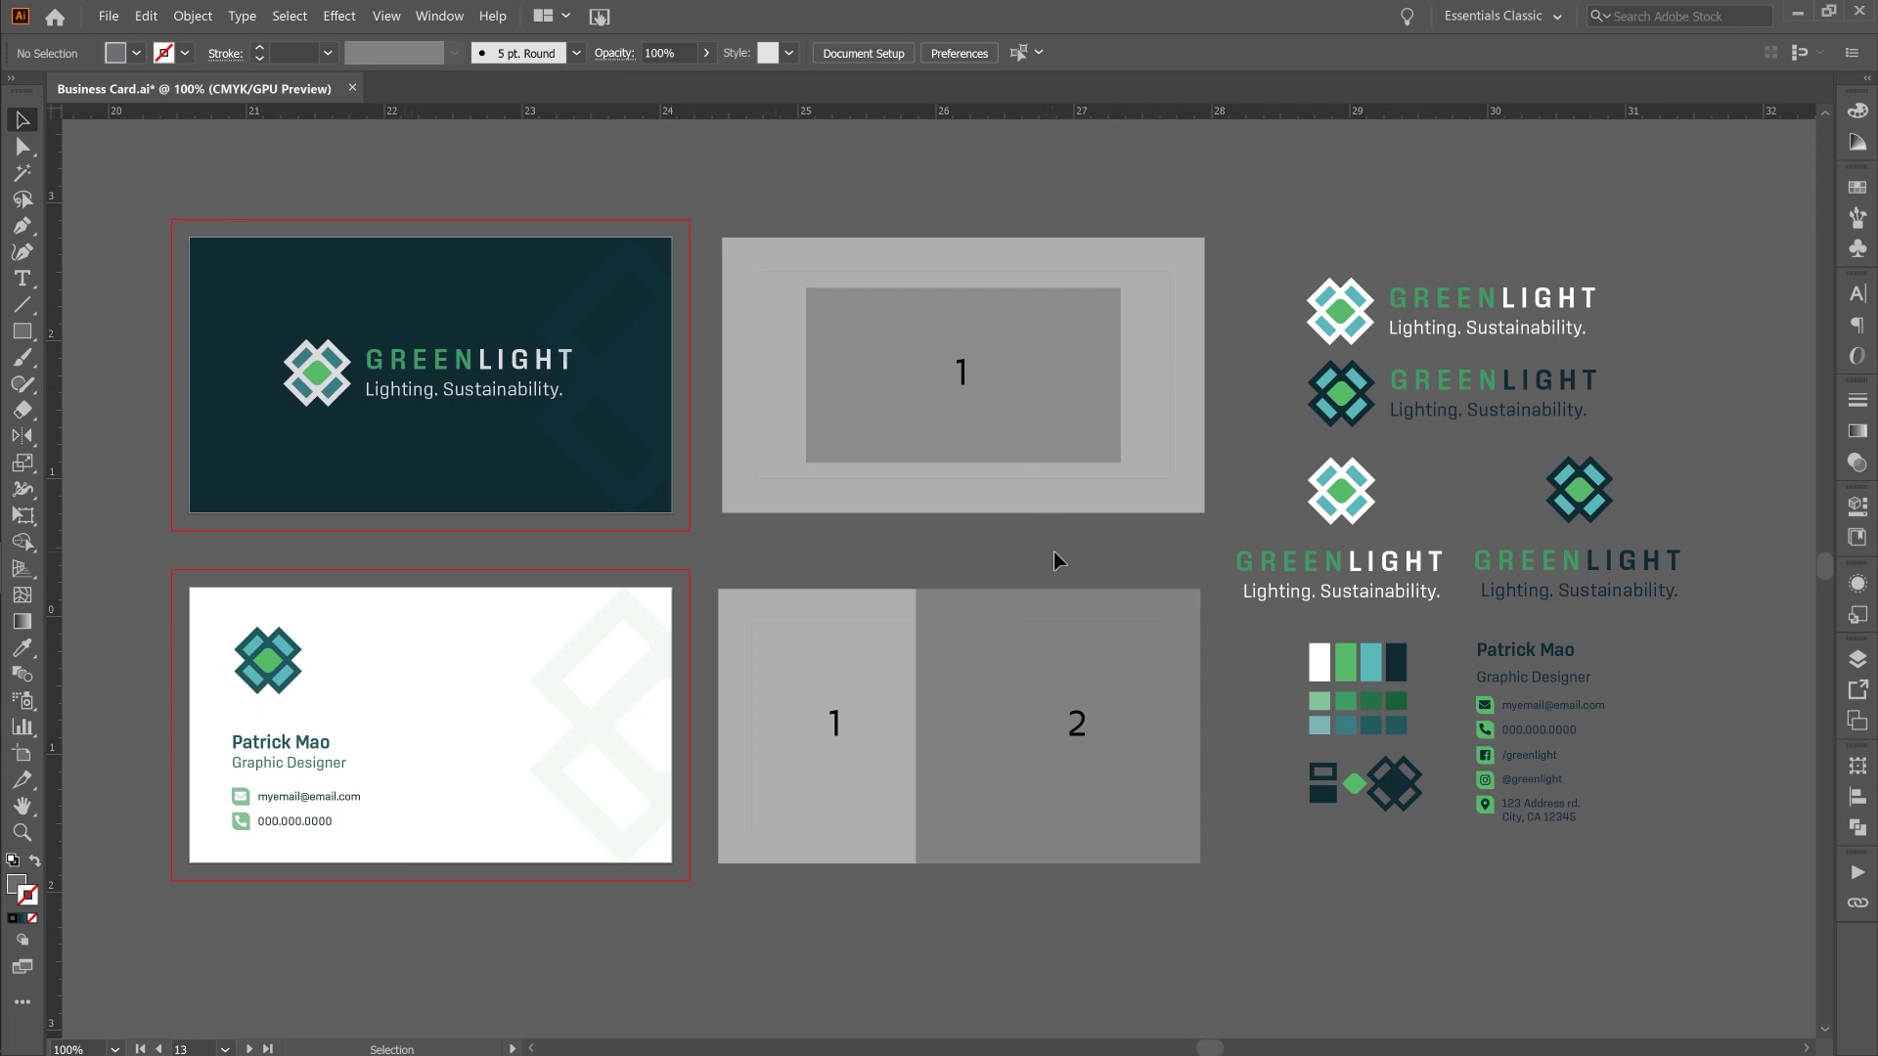
- Overlay the single-zone layout diagram on the dark horizontal logo card, and undo the move
drag(1067, 383, 538, 395)
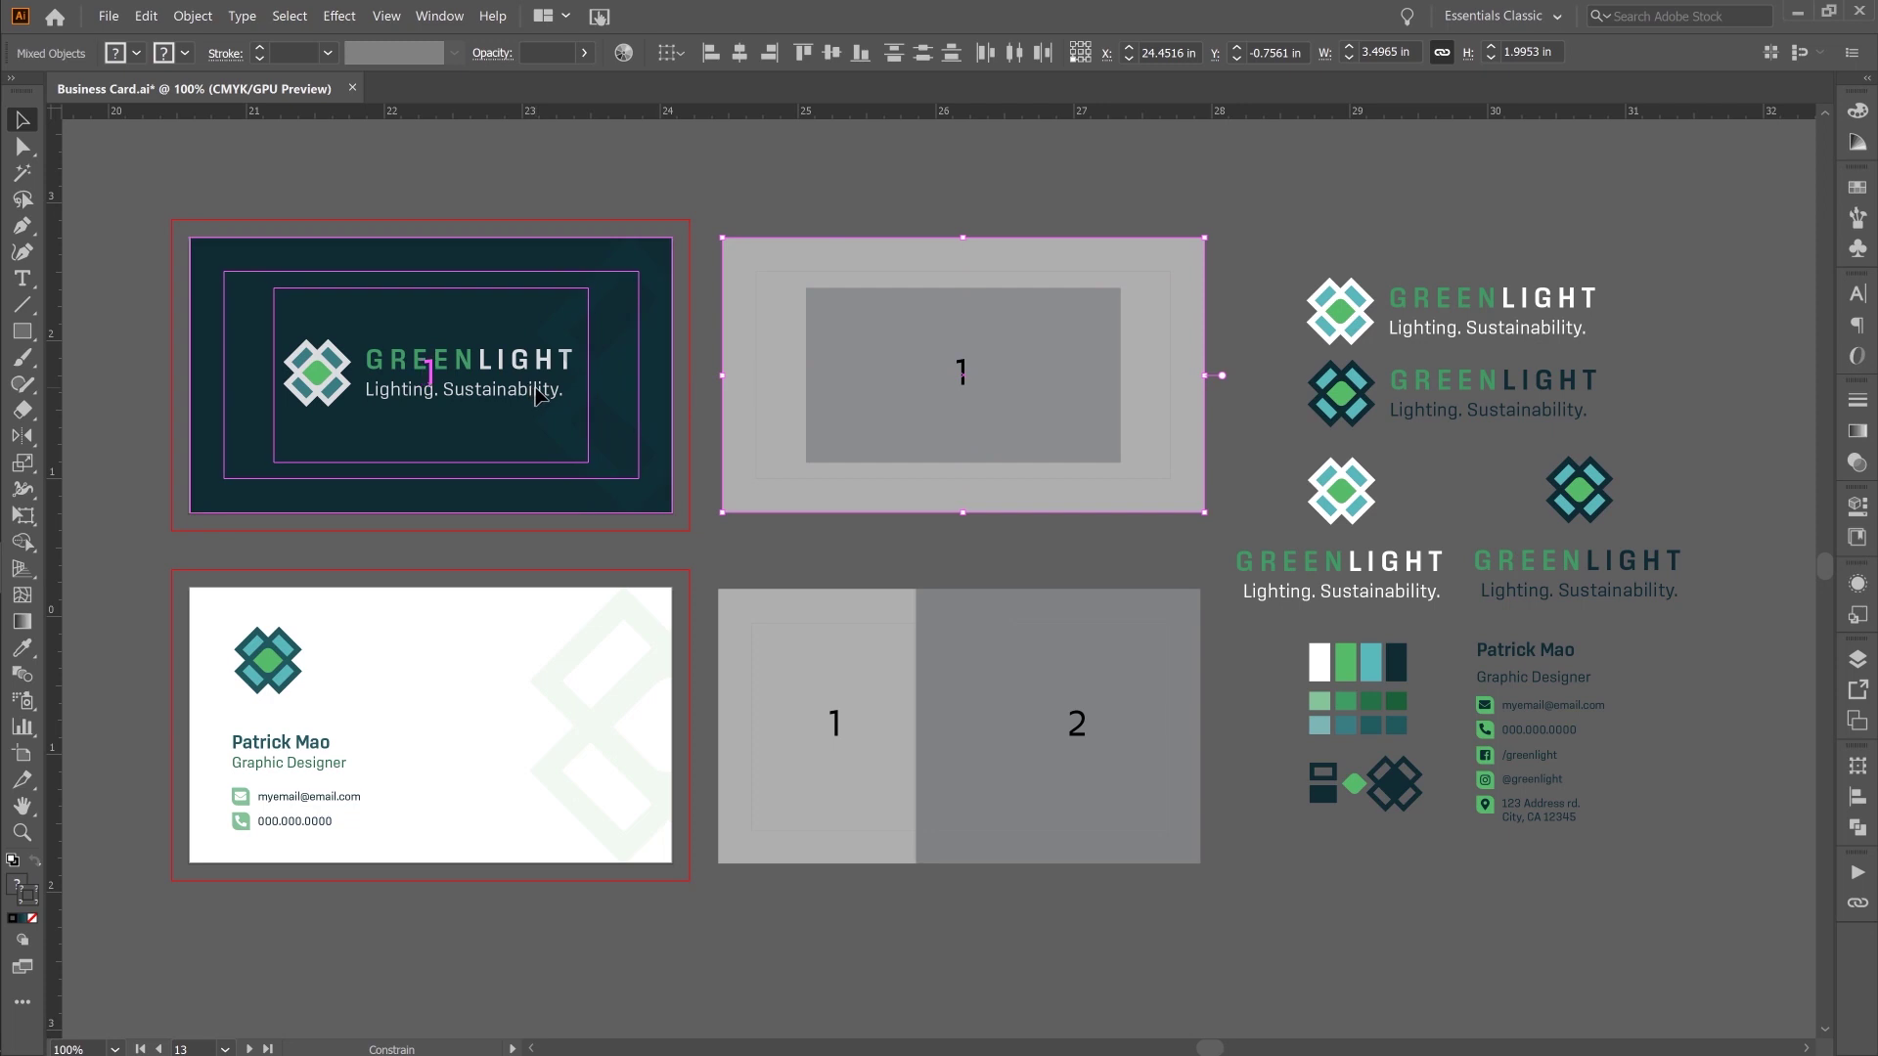
drag(538, 394, 1061, 383)
key(ctrl+z)
- Overlay the two-zone layout diagram on the white horizontal contact card, and undo the placement
click(1150, 818)
drag(1151, 818, 620, 892)
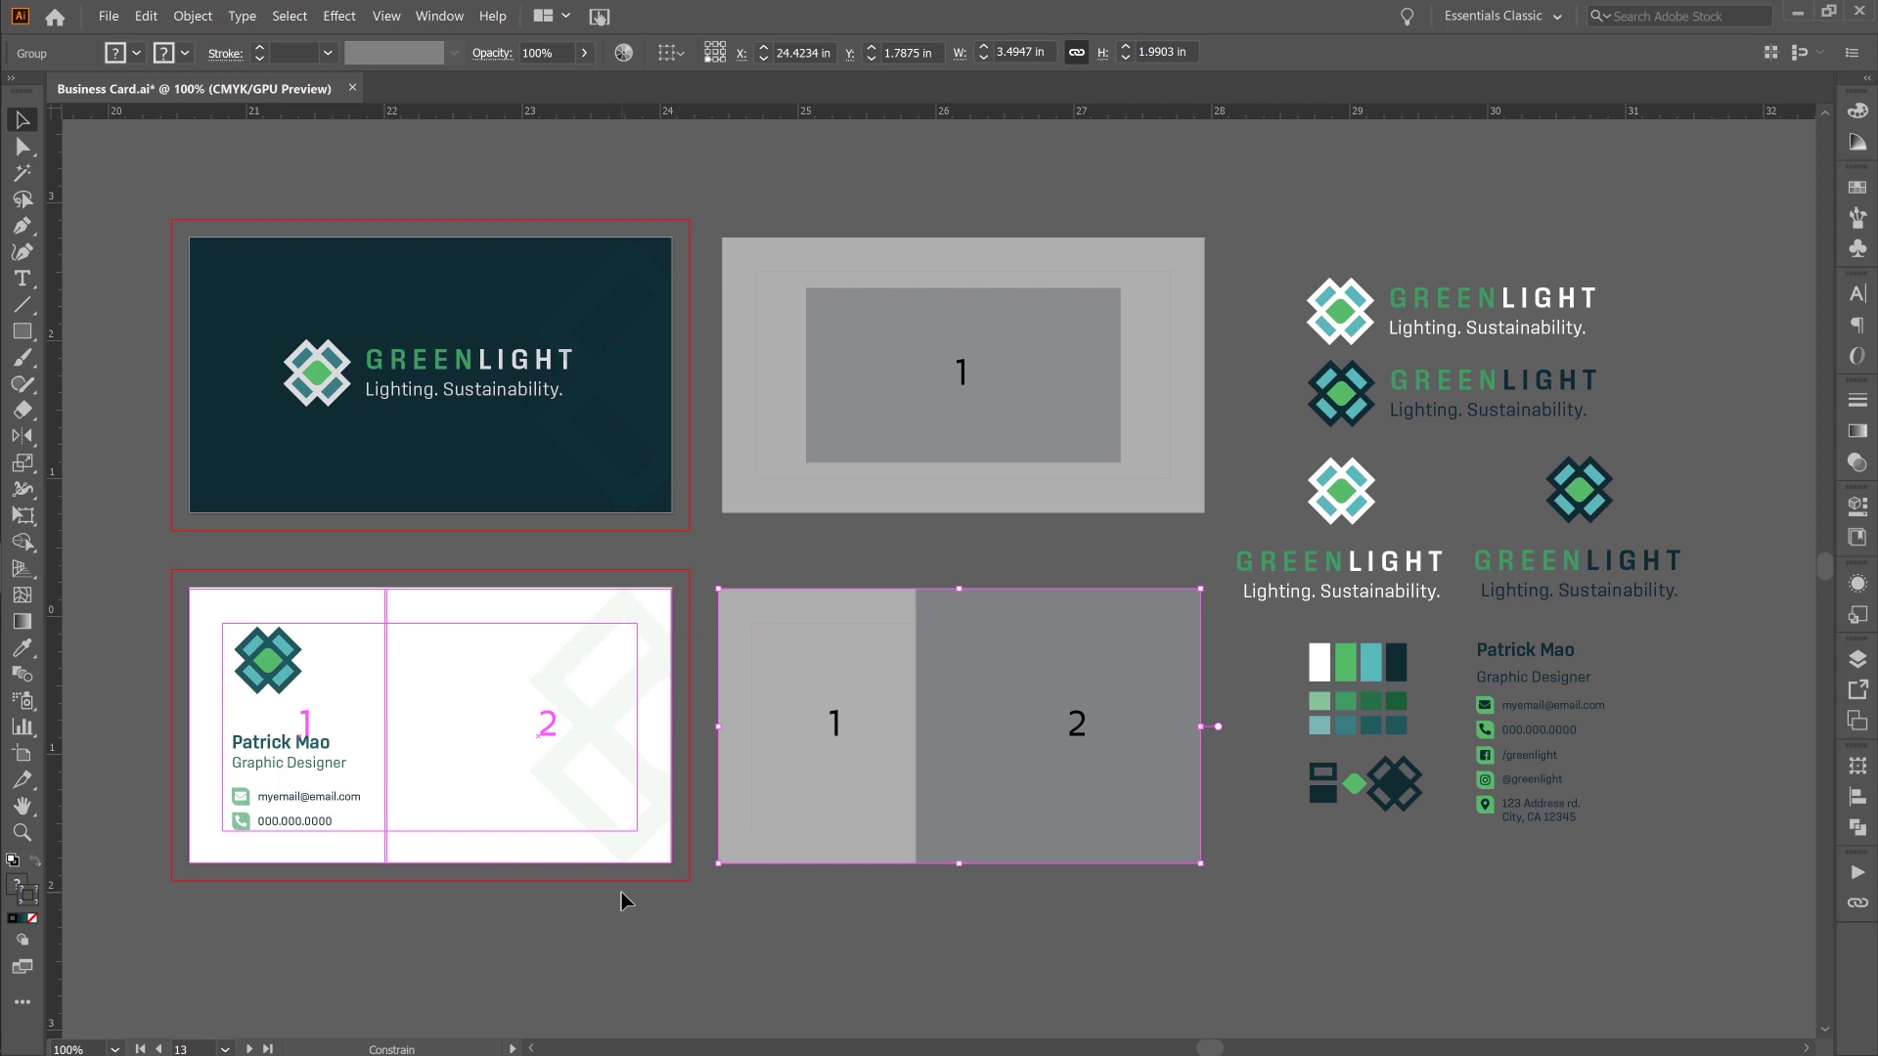
drag(620, 892, 620, 892)
key(ctrl+z)
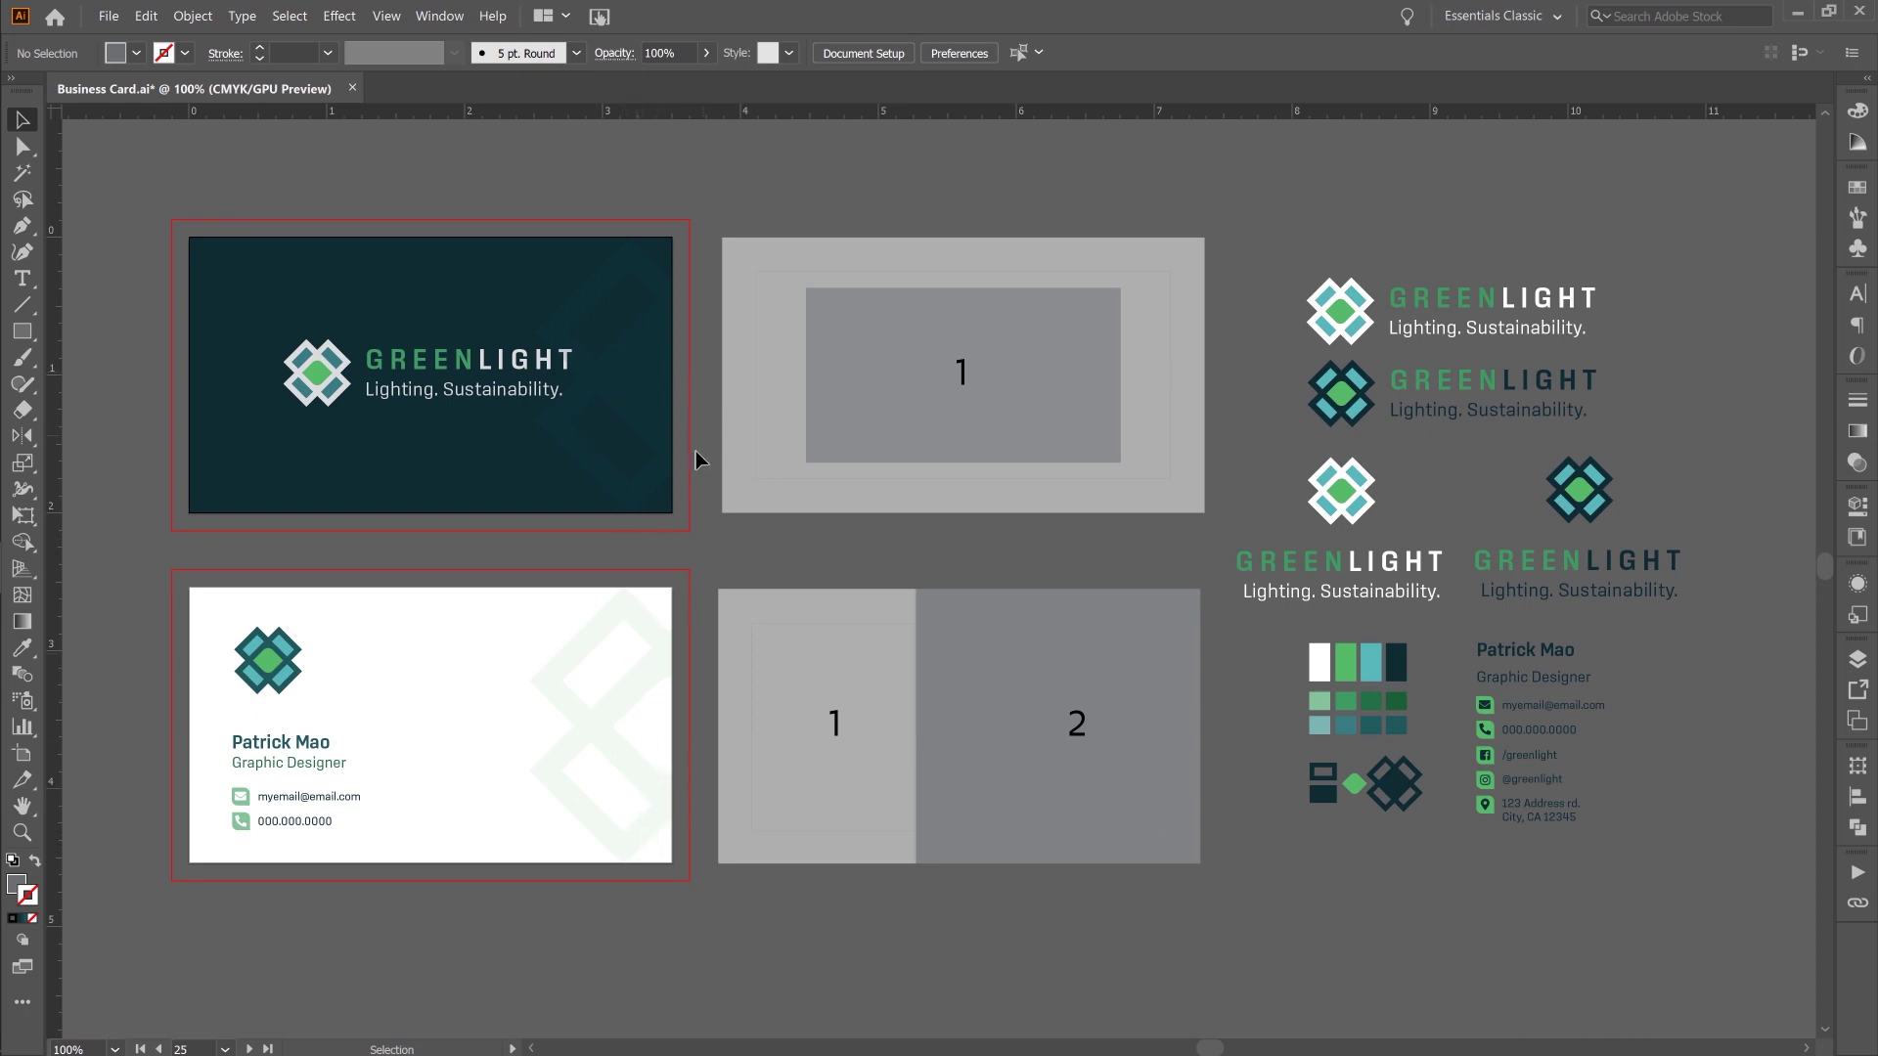
click(642, 350)
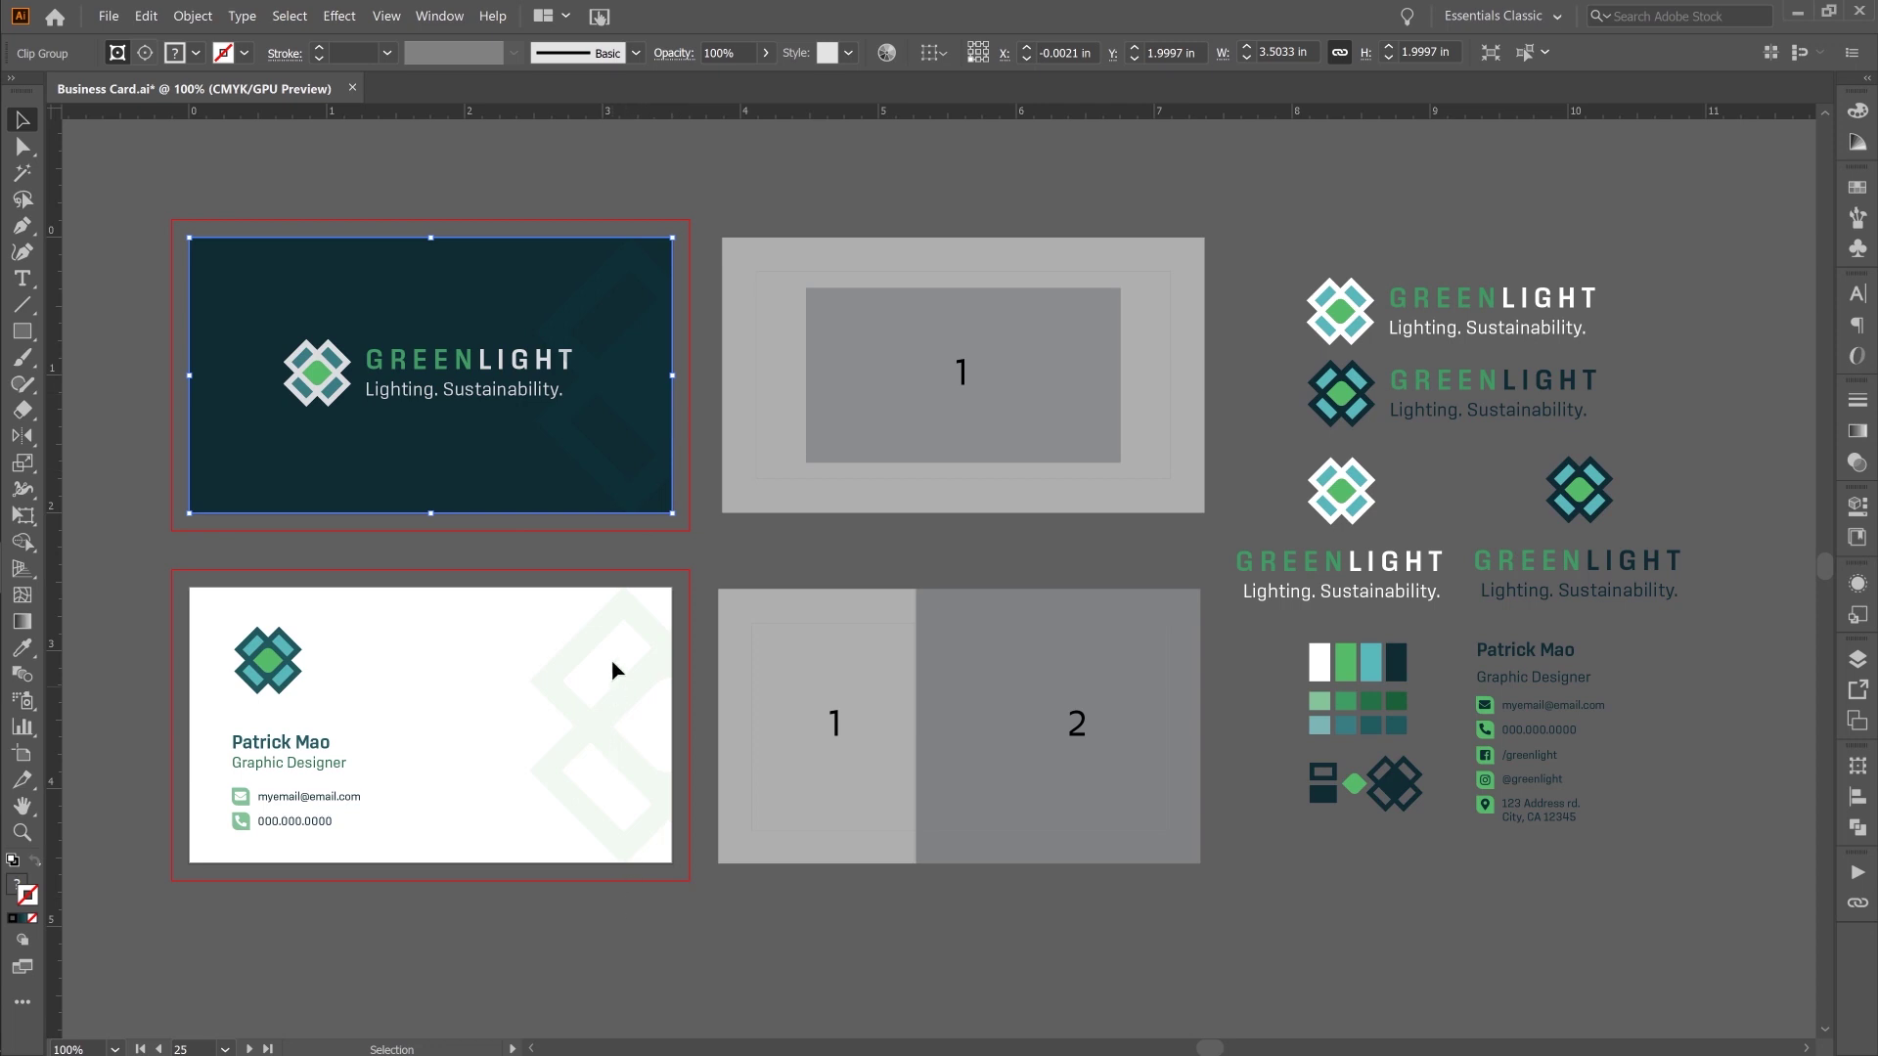
click(714, 557)
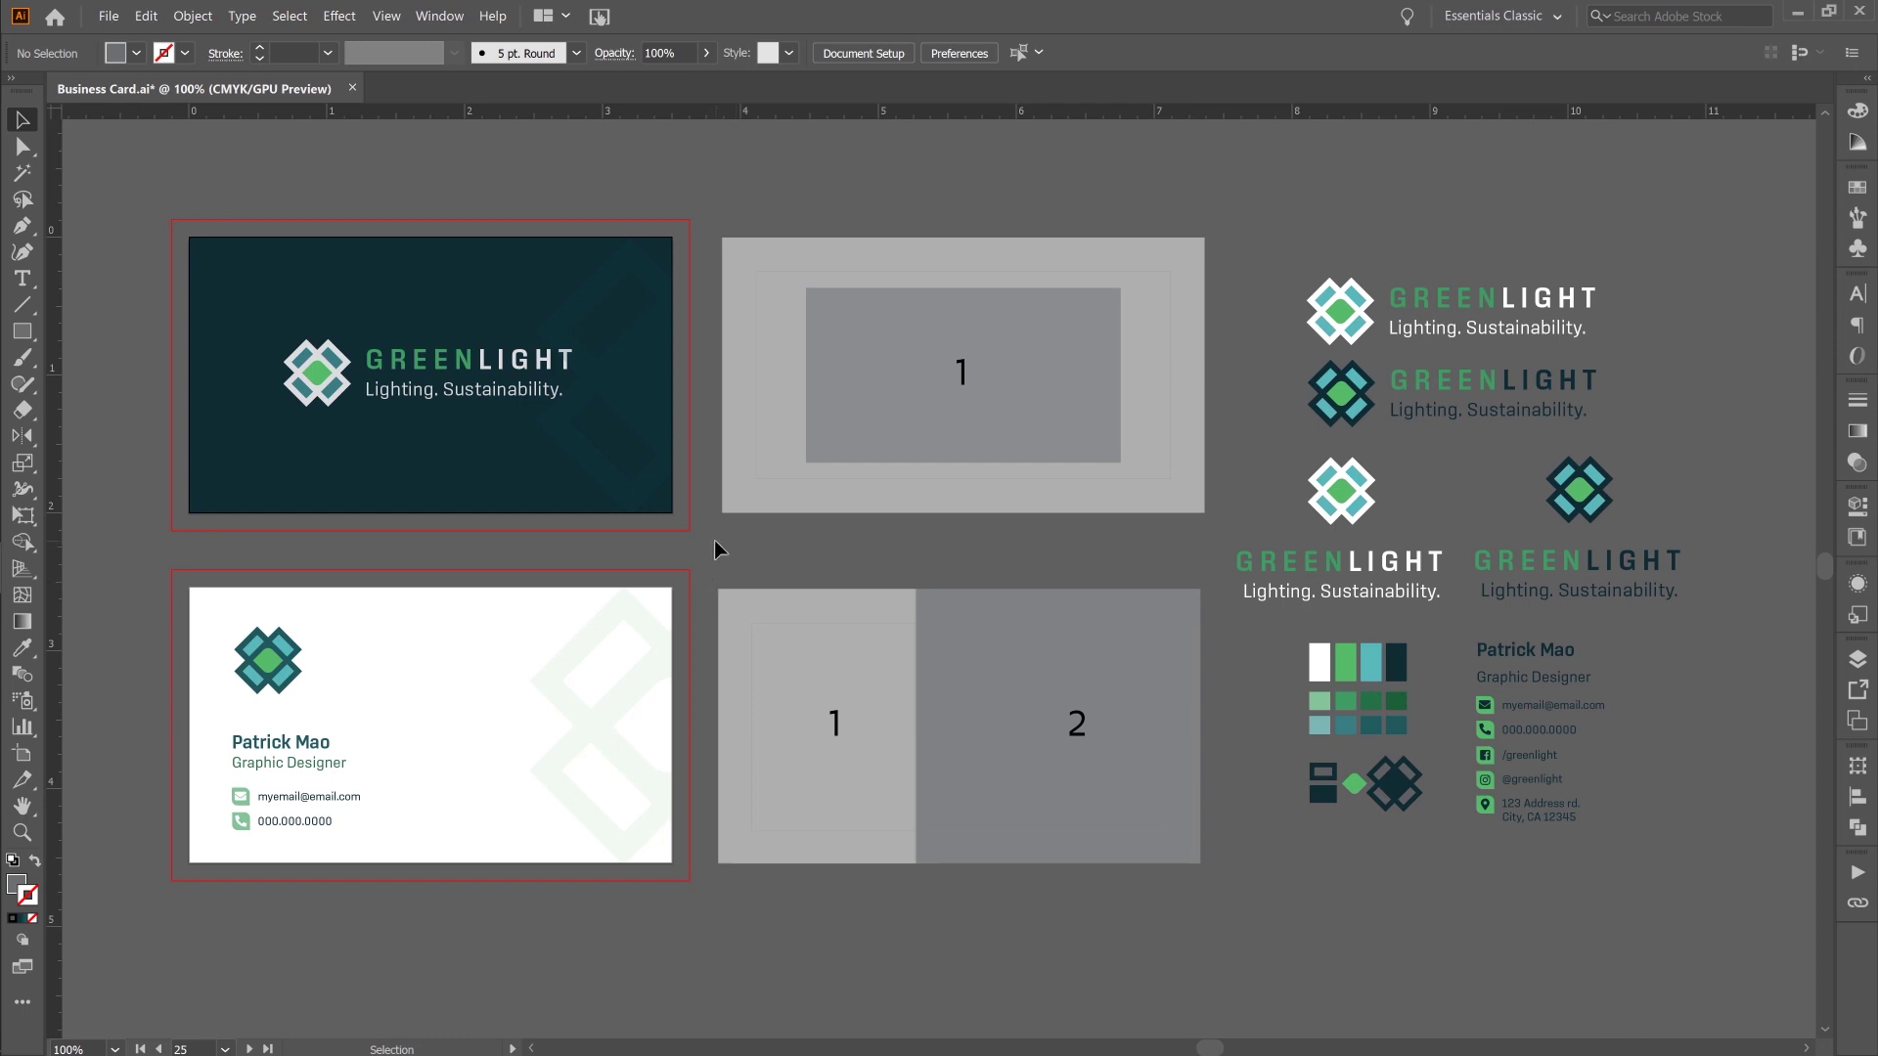
click(616, 384)
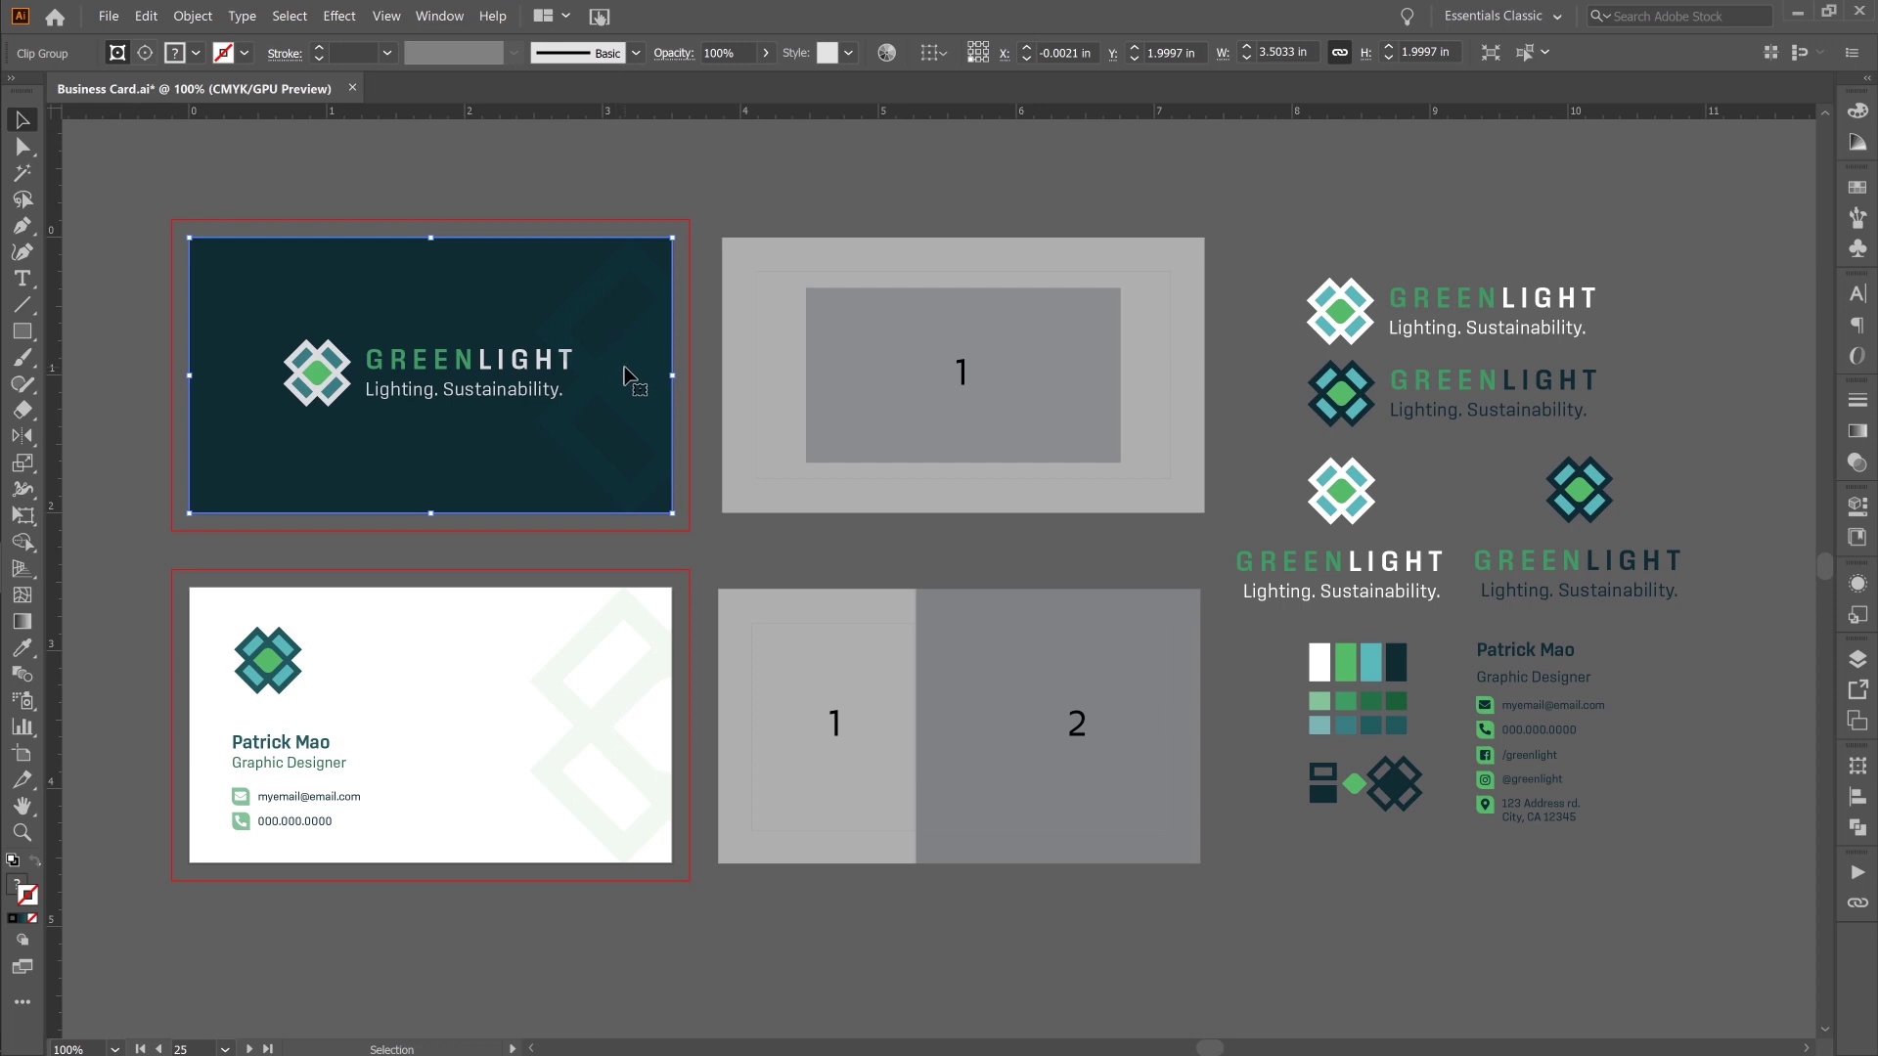
click(649, 637)
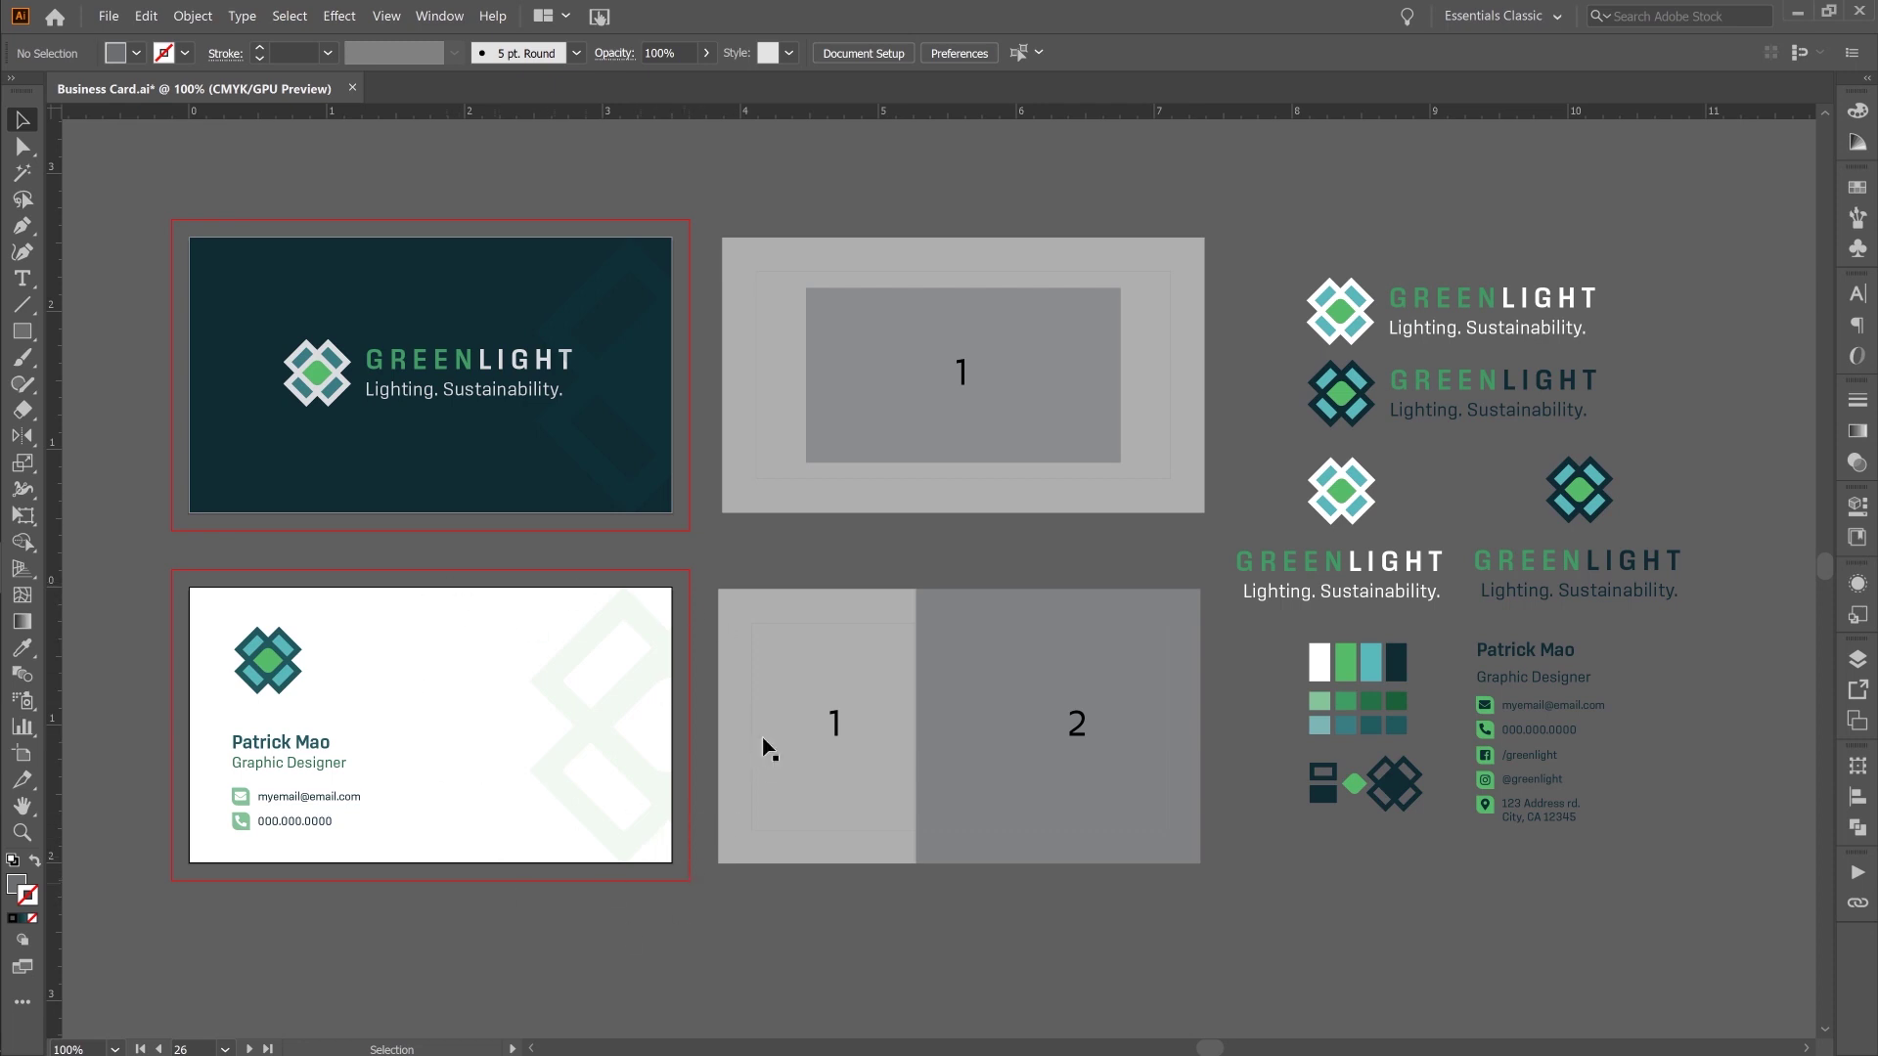
drag(1052, 865, 511, 829)
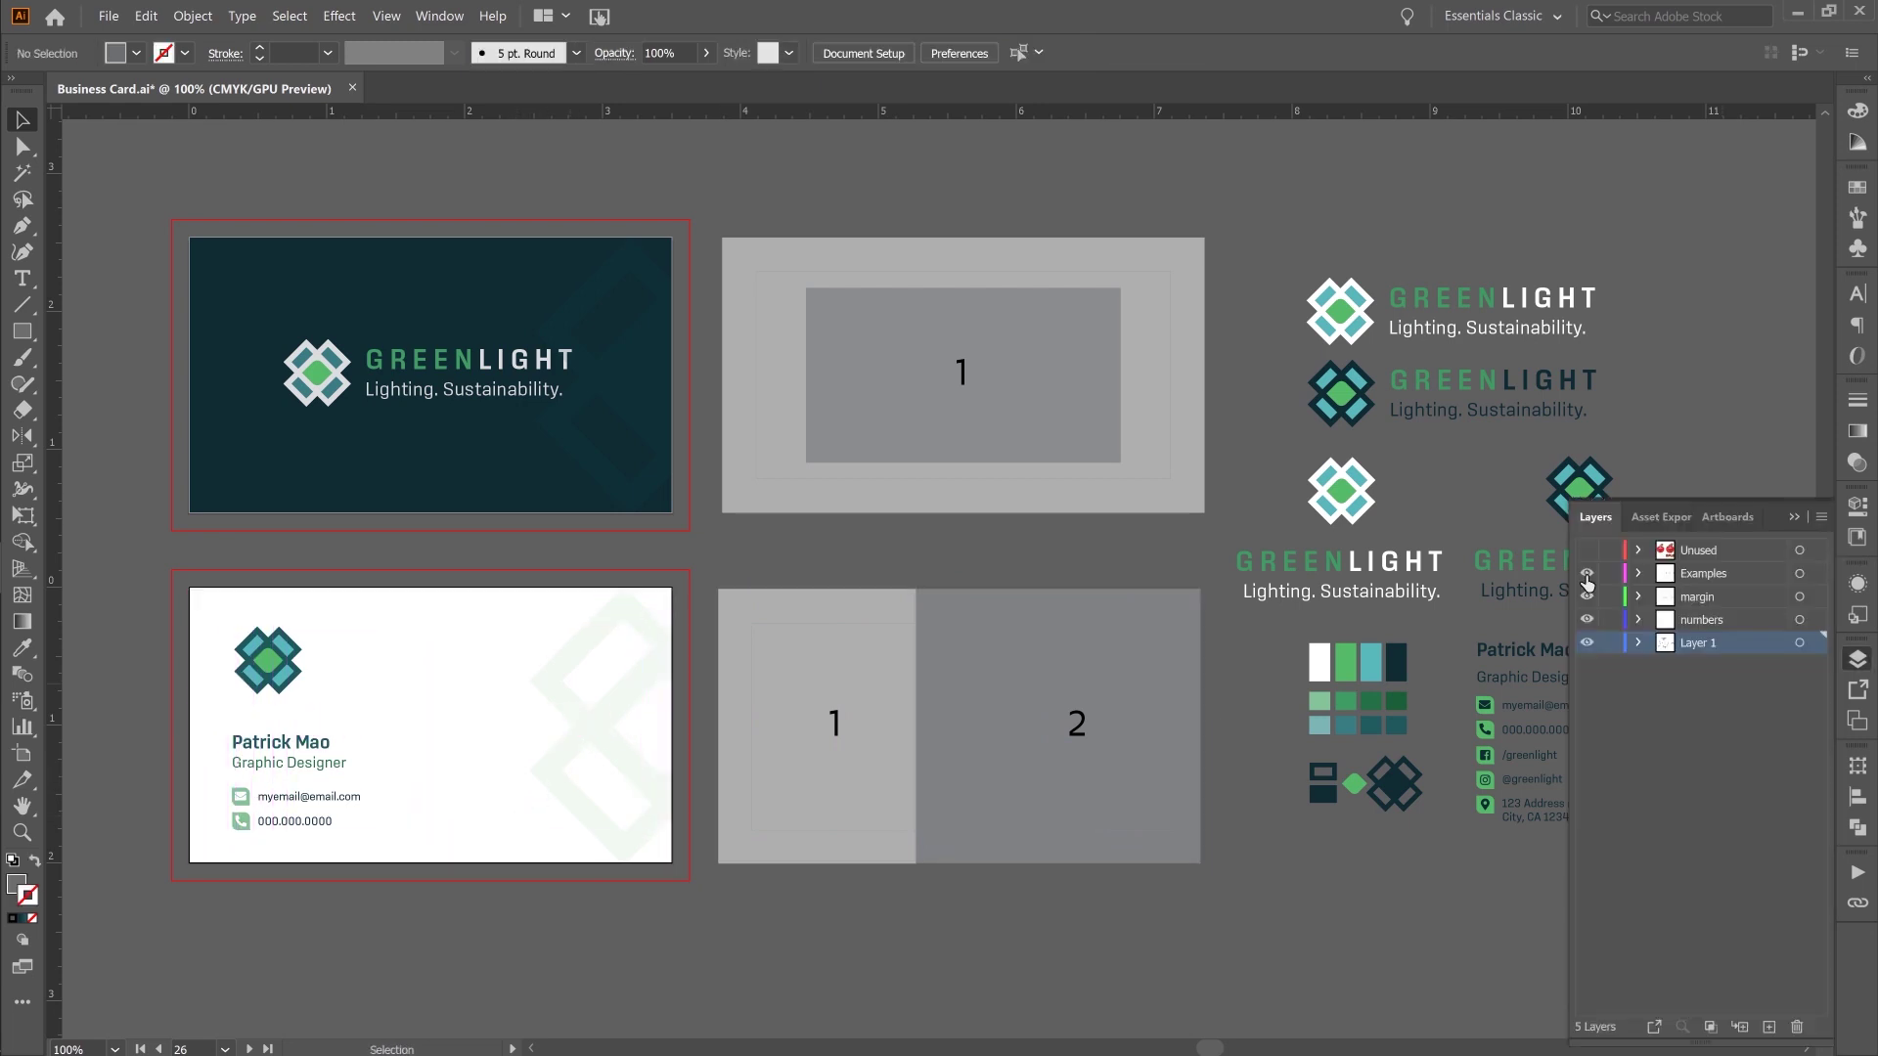
- Hide the Examples layer to view the vertical business cards without their layout diagrams, and show the layer again
click(1586, 575)
drag(1477, 350, 775, 420)
drag(1225, 503, 706, 531)
drag(1535, 523, 1076, 573)
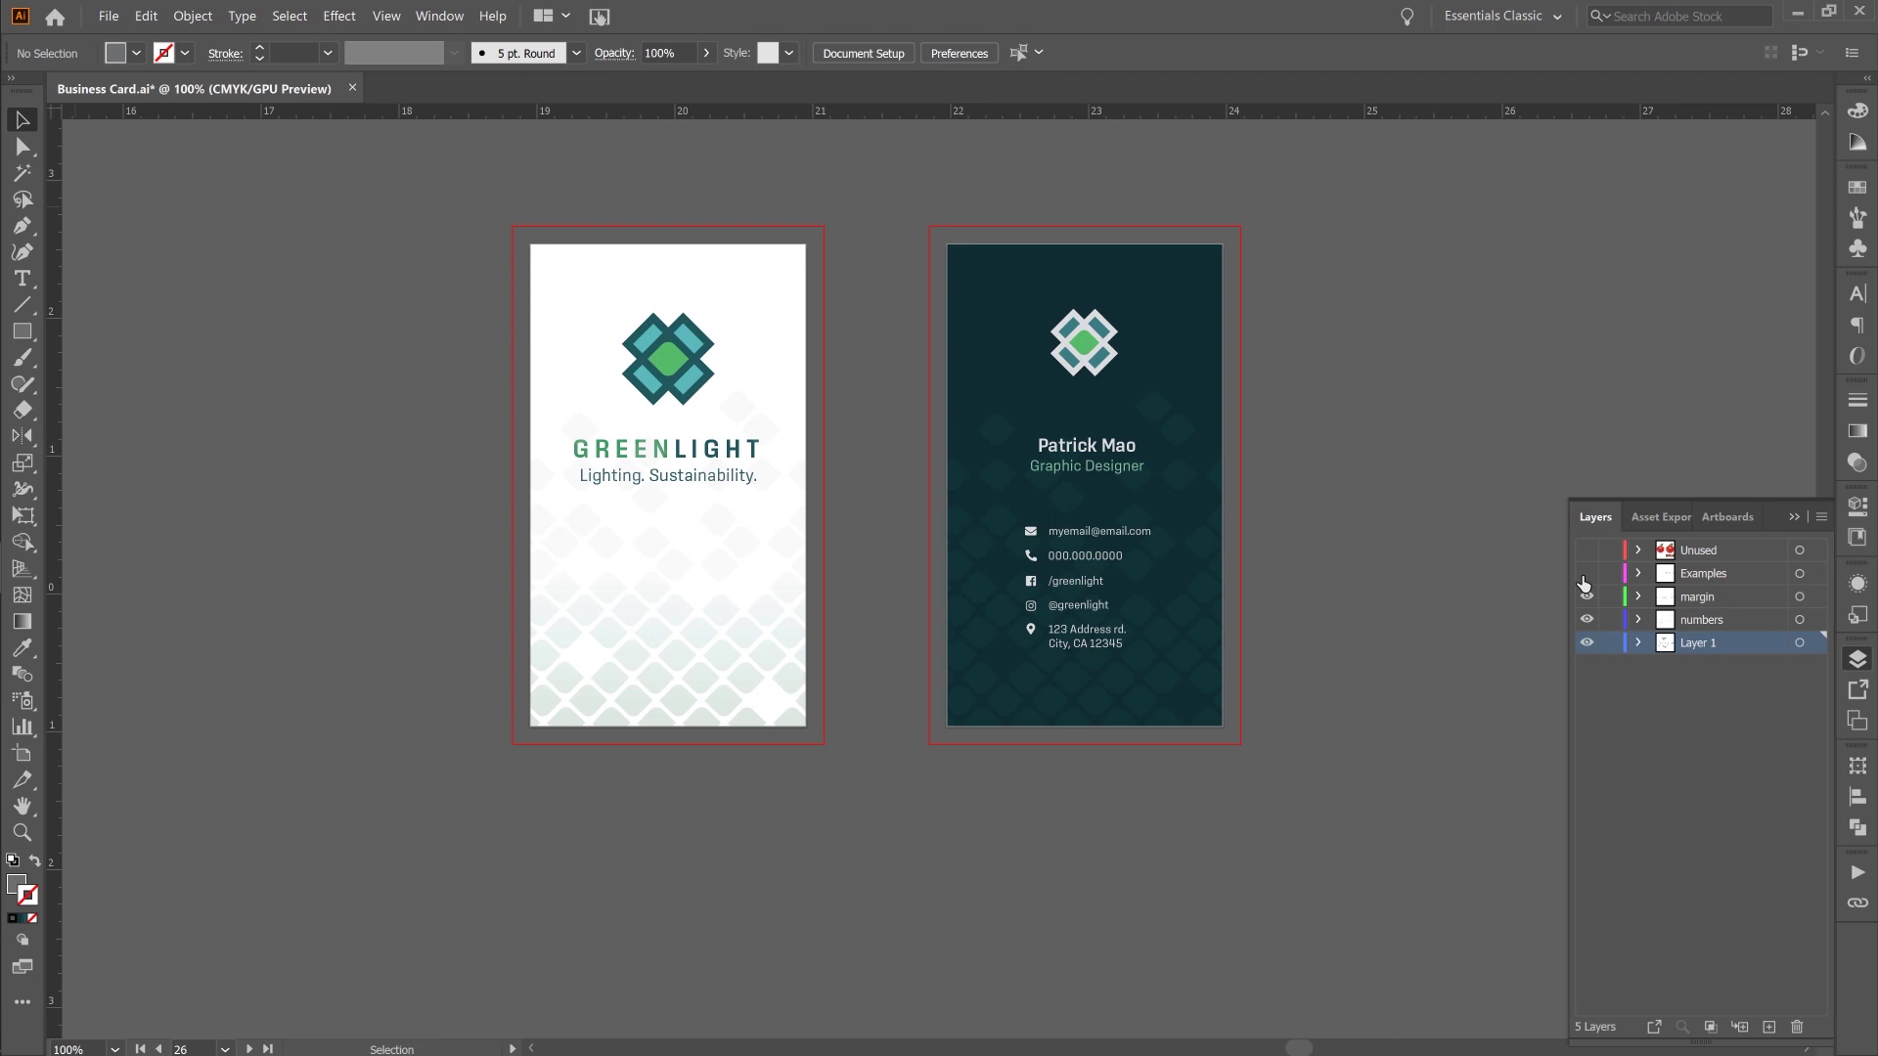
click(1586, 573)
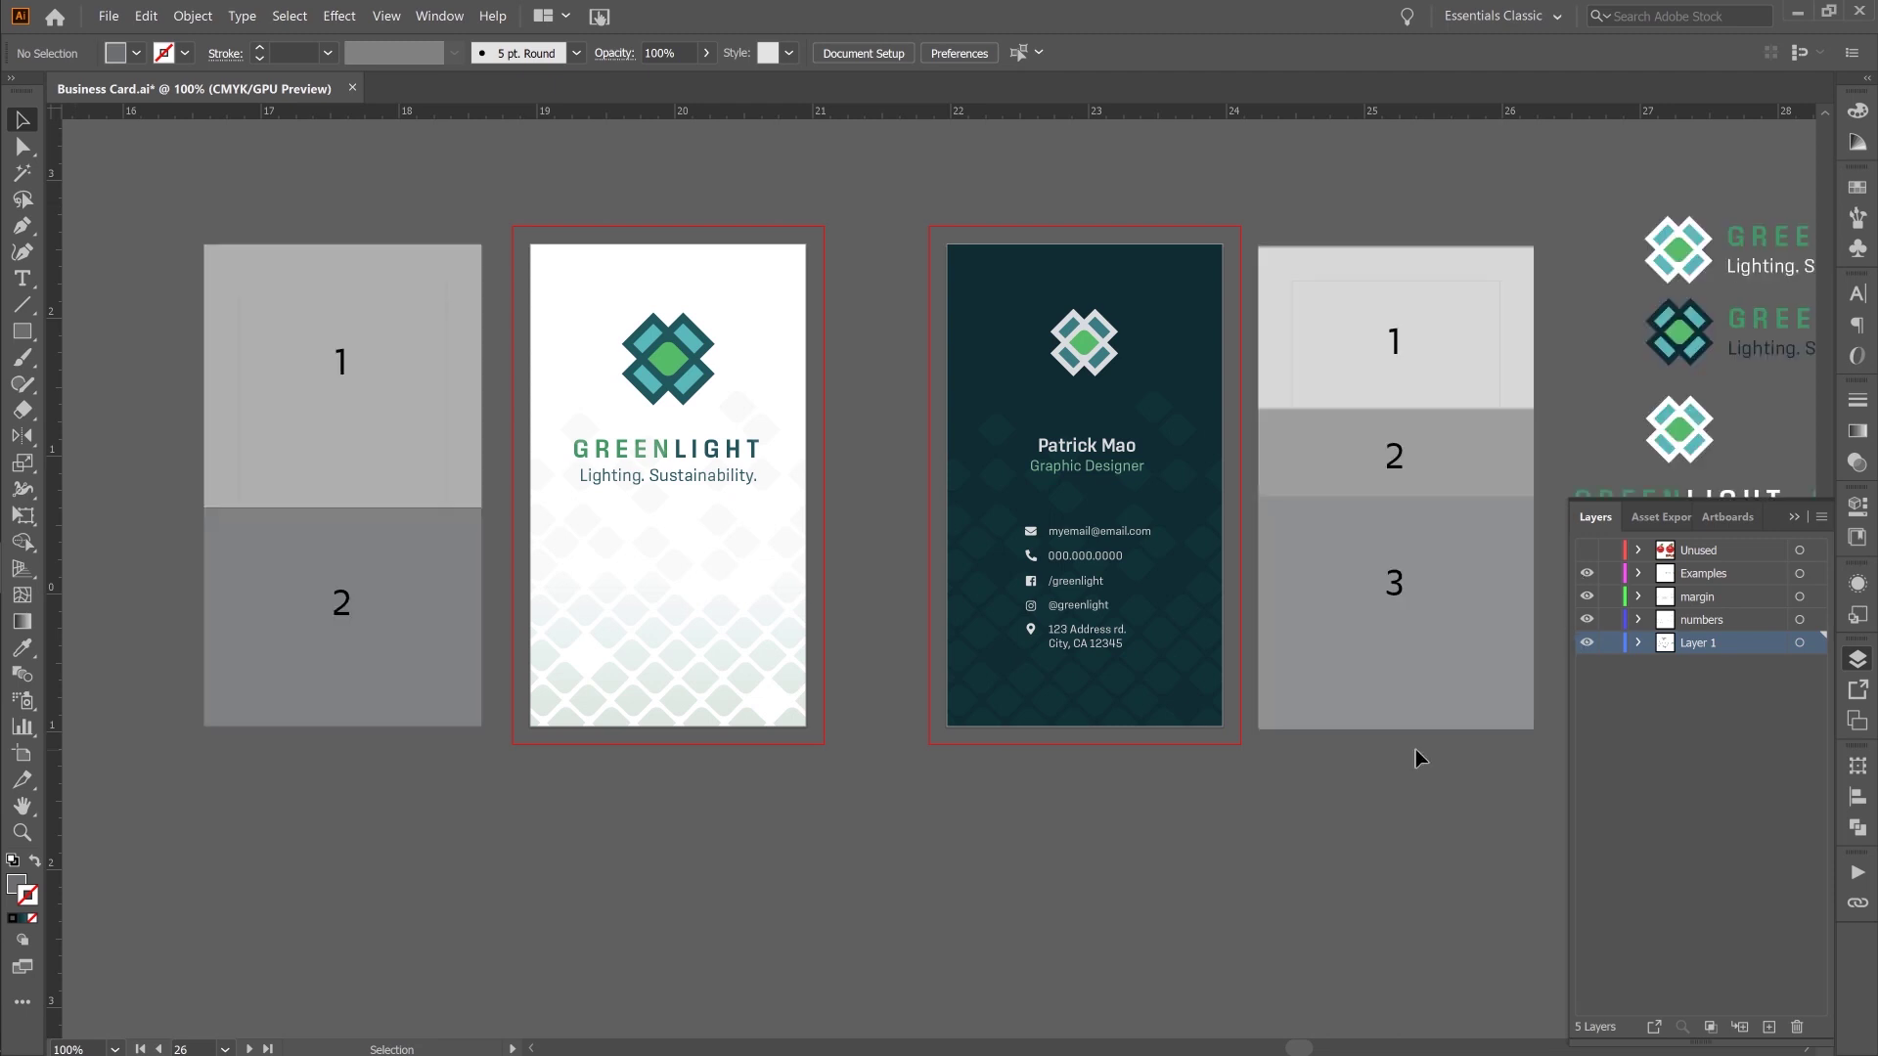
- Overlay the two-zone layout diagram on the white vertical logo card, and return it beside the card
drag(1380, 647, 1297, 660)
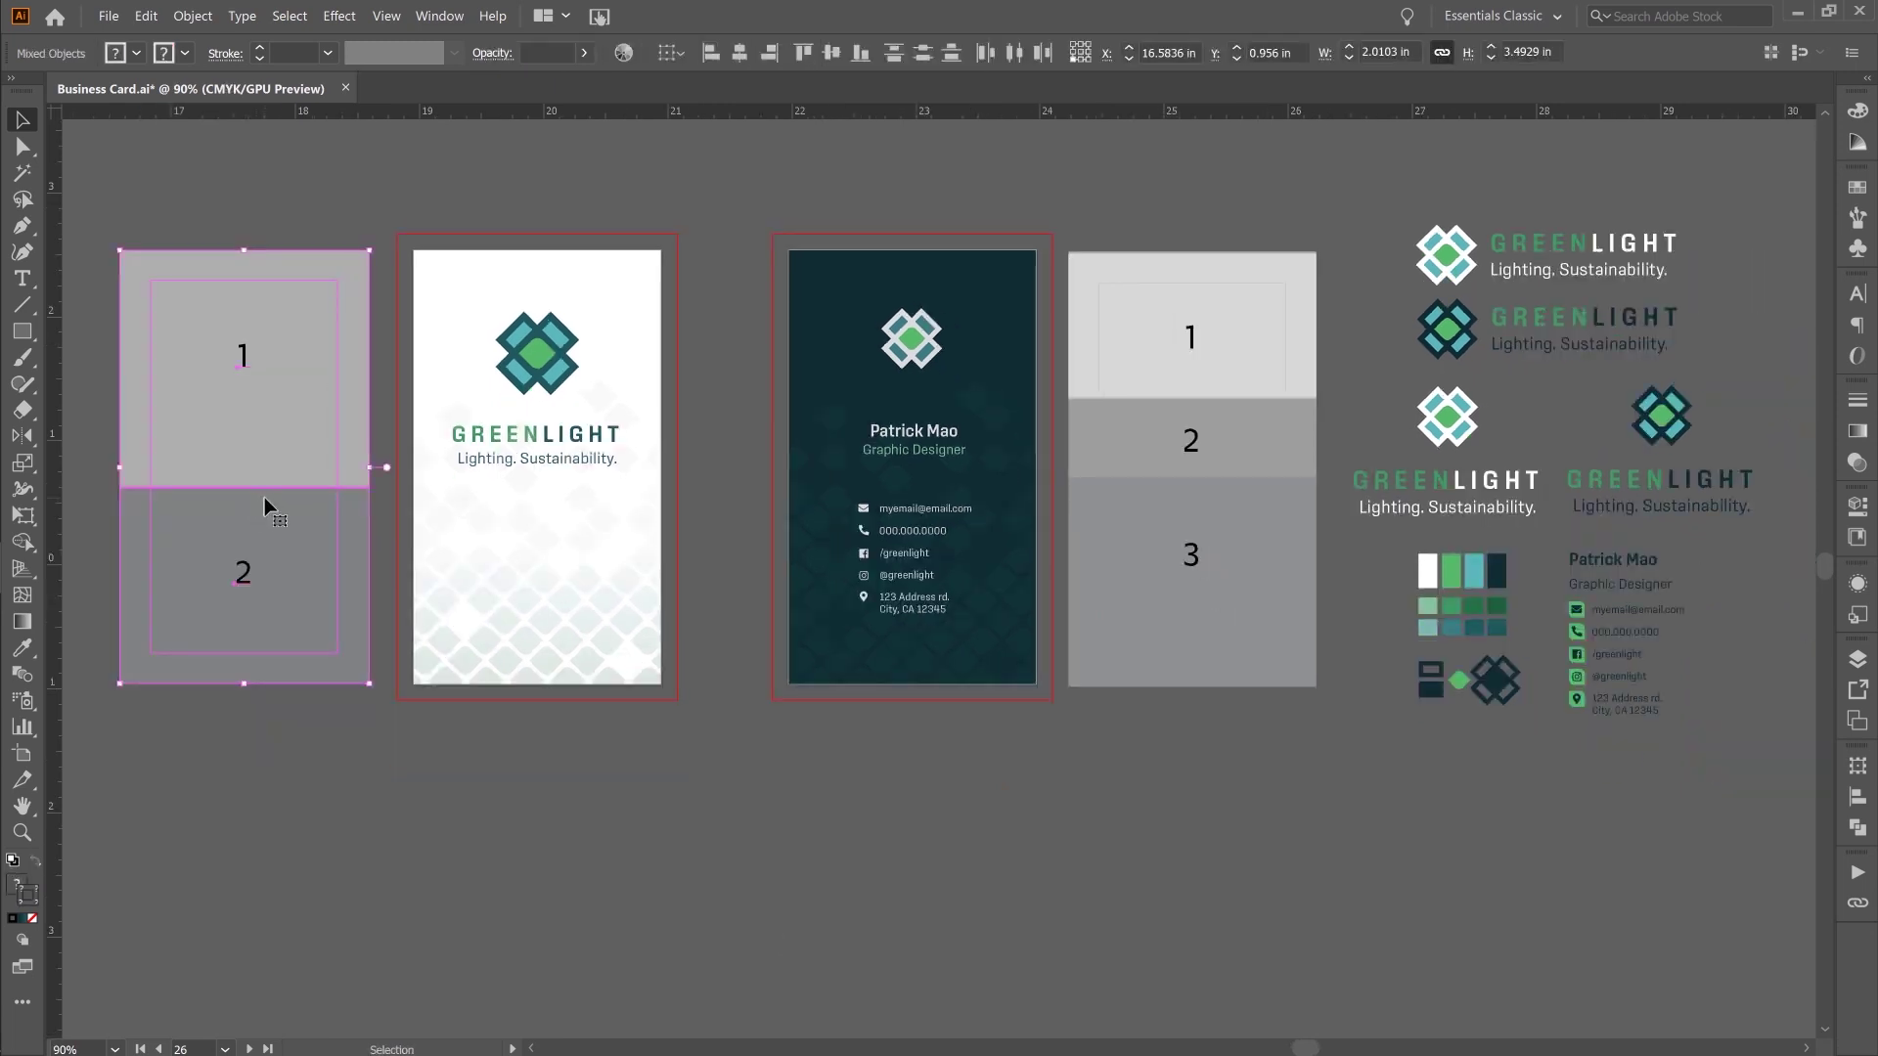
drag(278, 548, 575, 620)
click(679, 517)
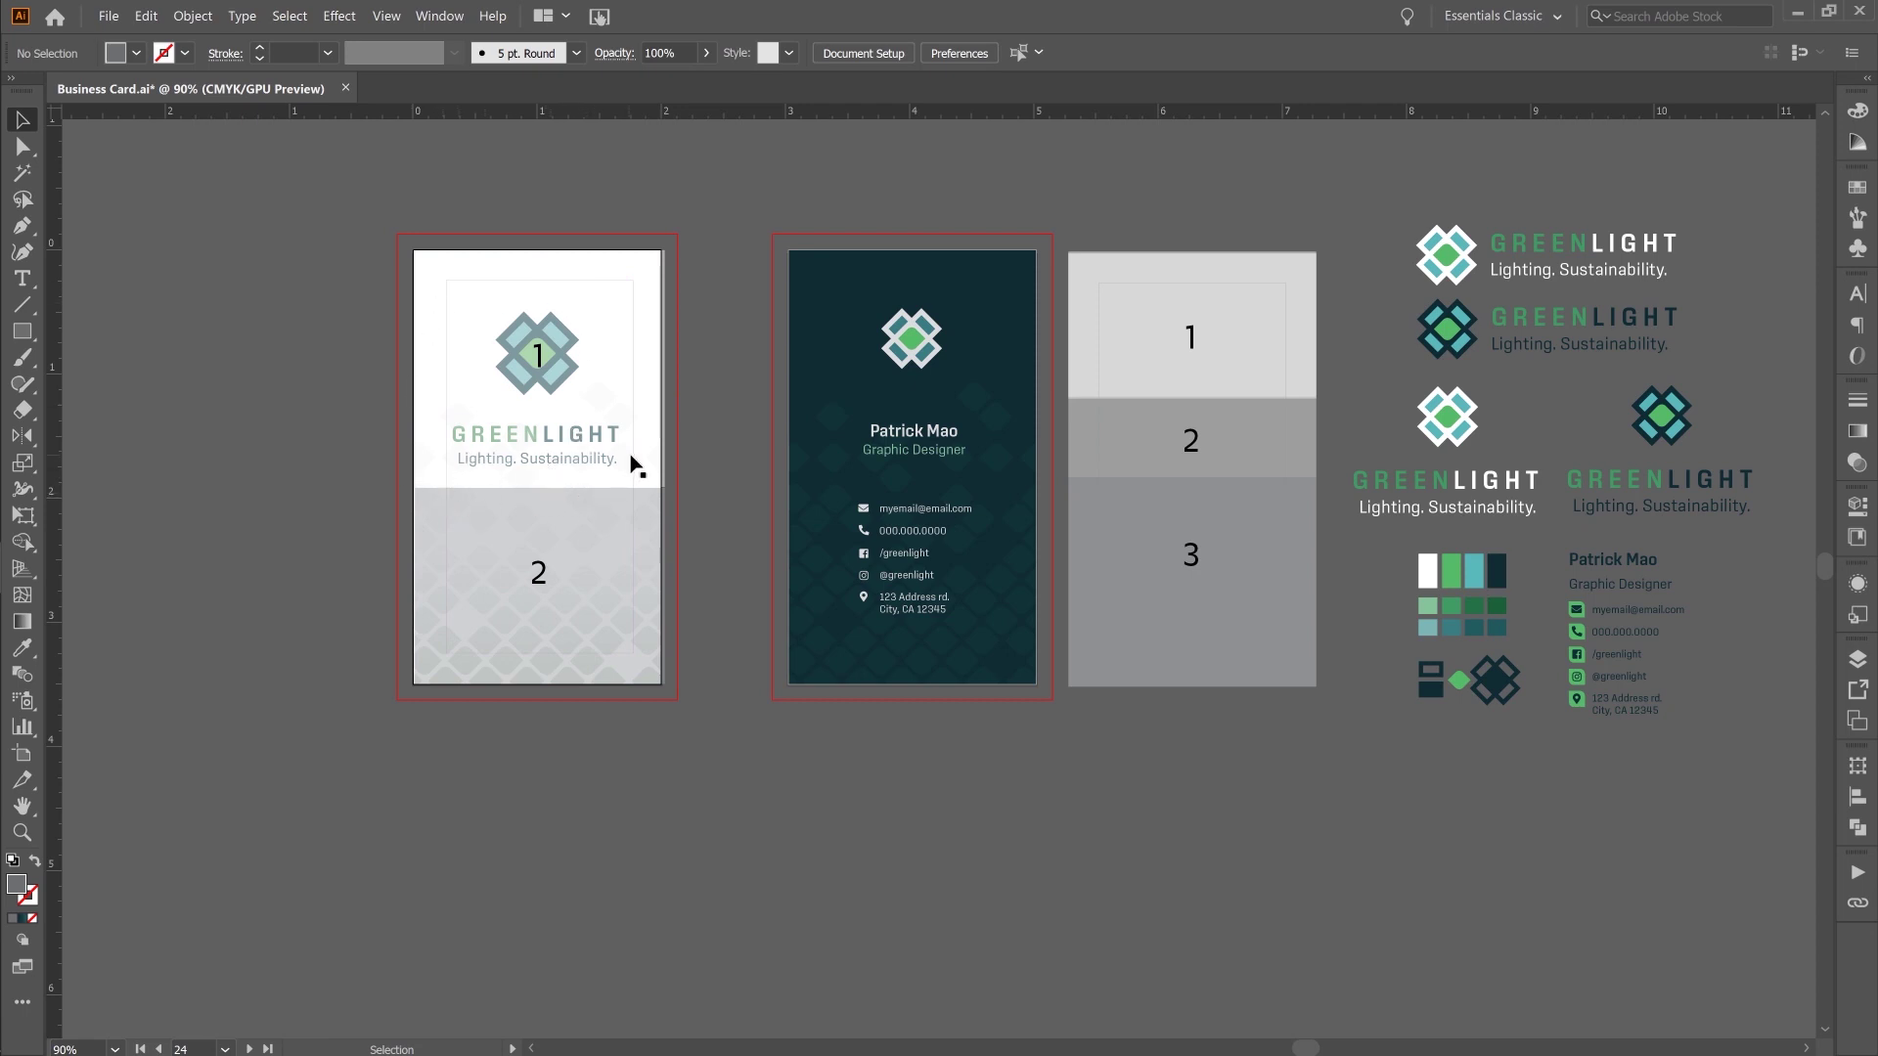
drag(508, 642, 573, 666)
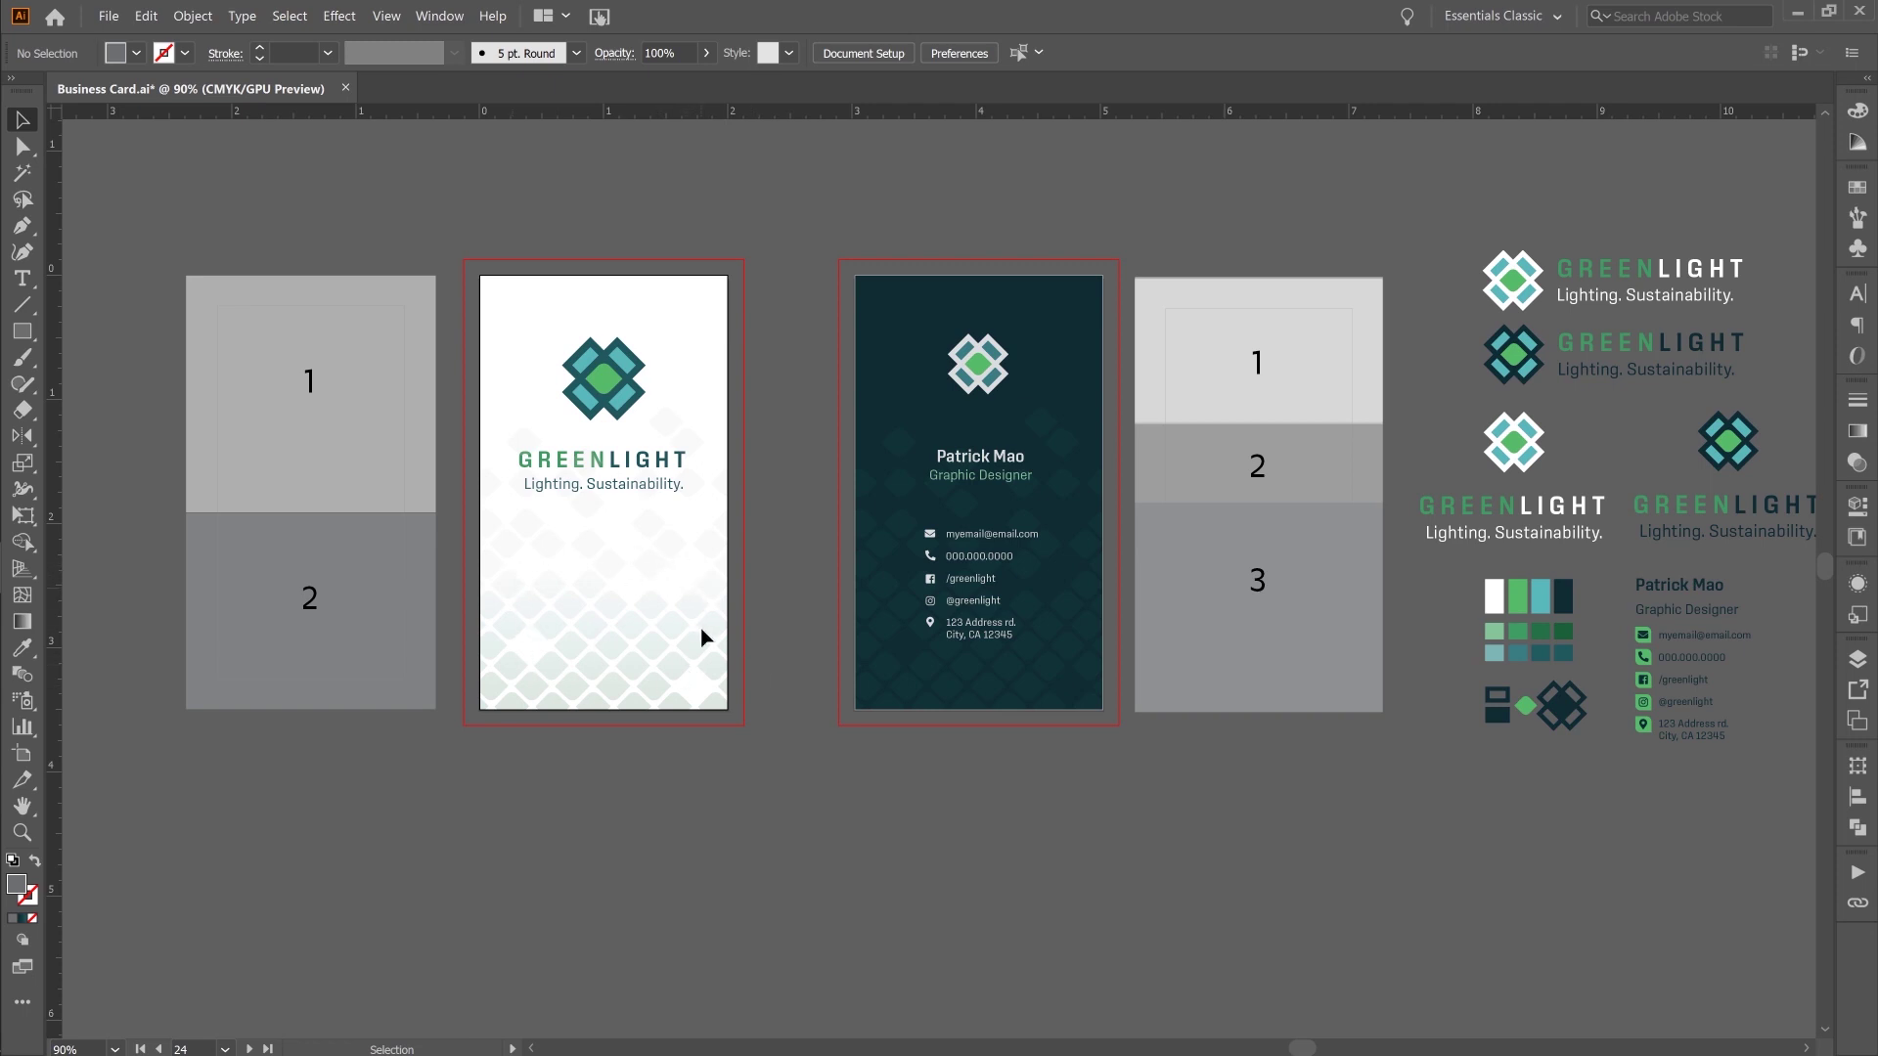
- Overlay the three-zone layout diagram on the dark vertical contact card, and return it beside the card
drag(1116, 776, 1111, 779)
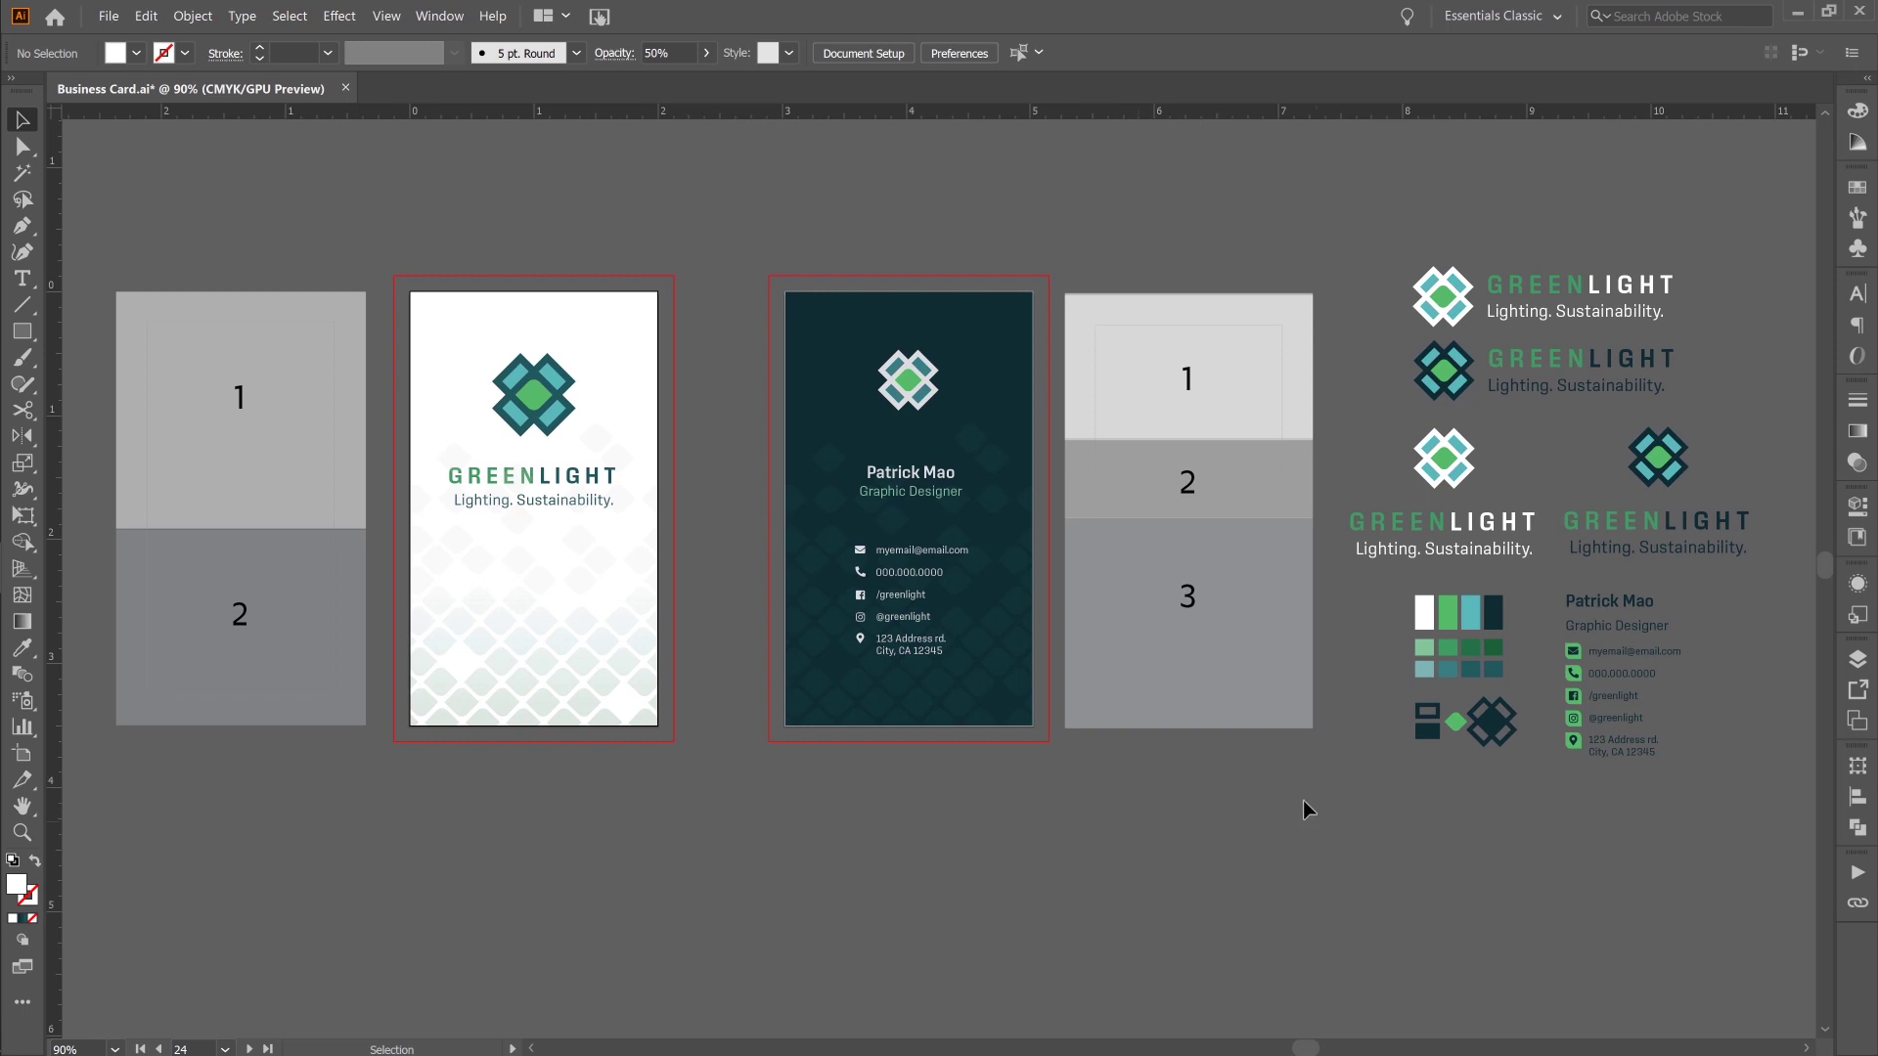
drag(1111, 197, 966, 673)
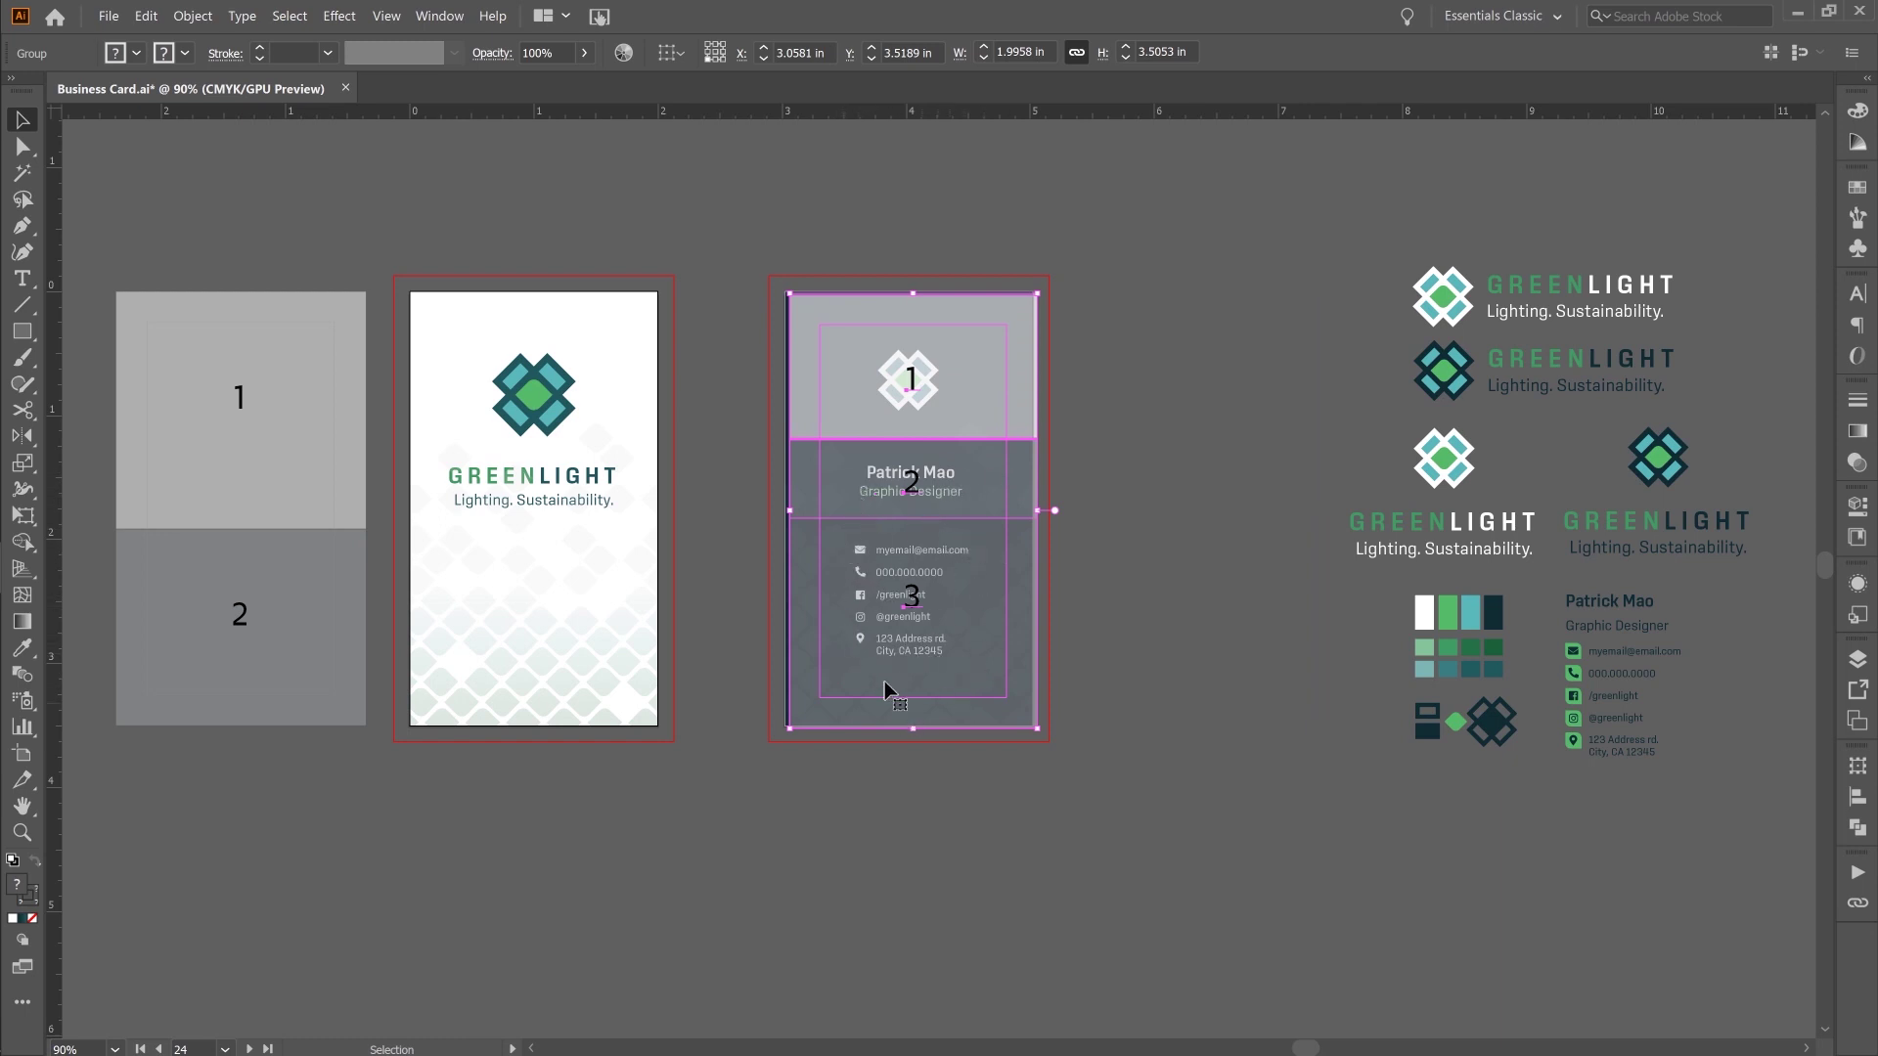
drag(809, 684, 1088, 672)
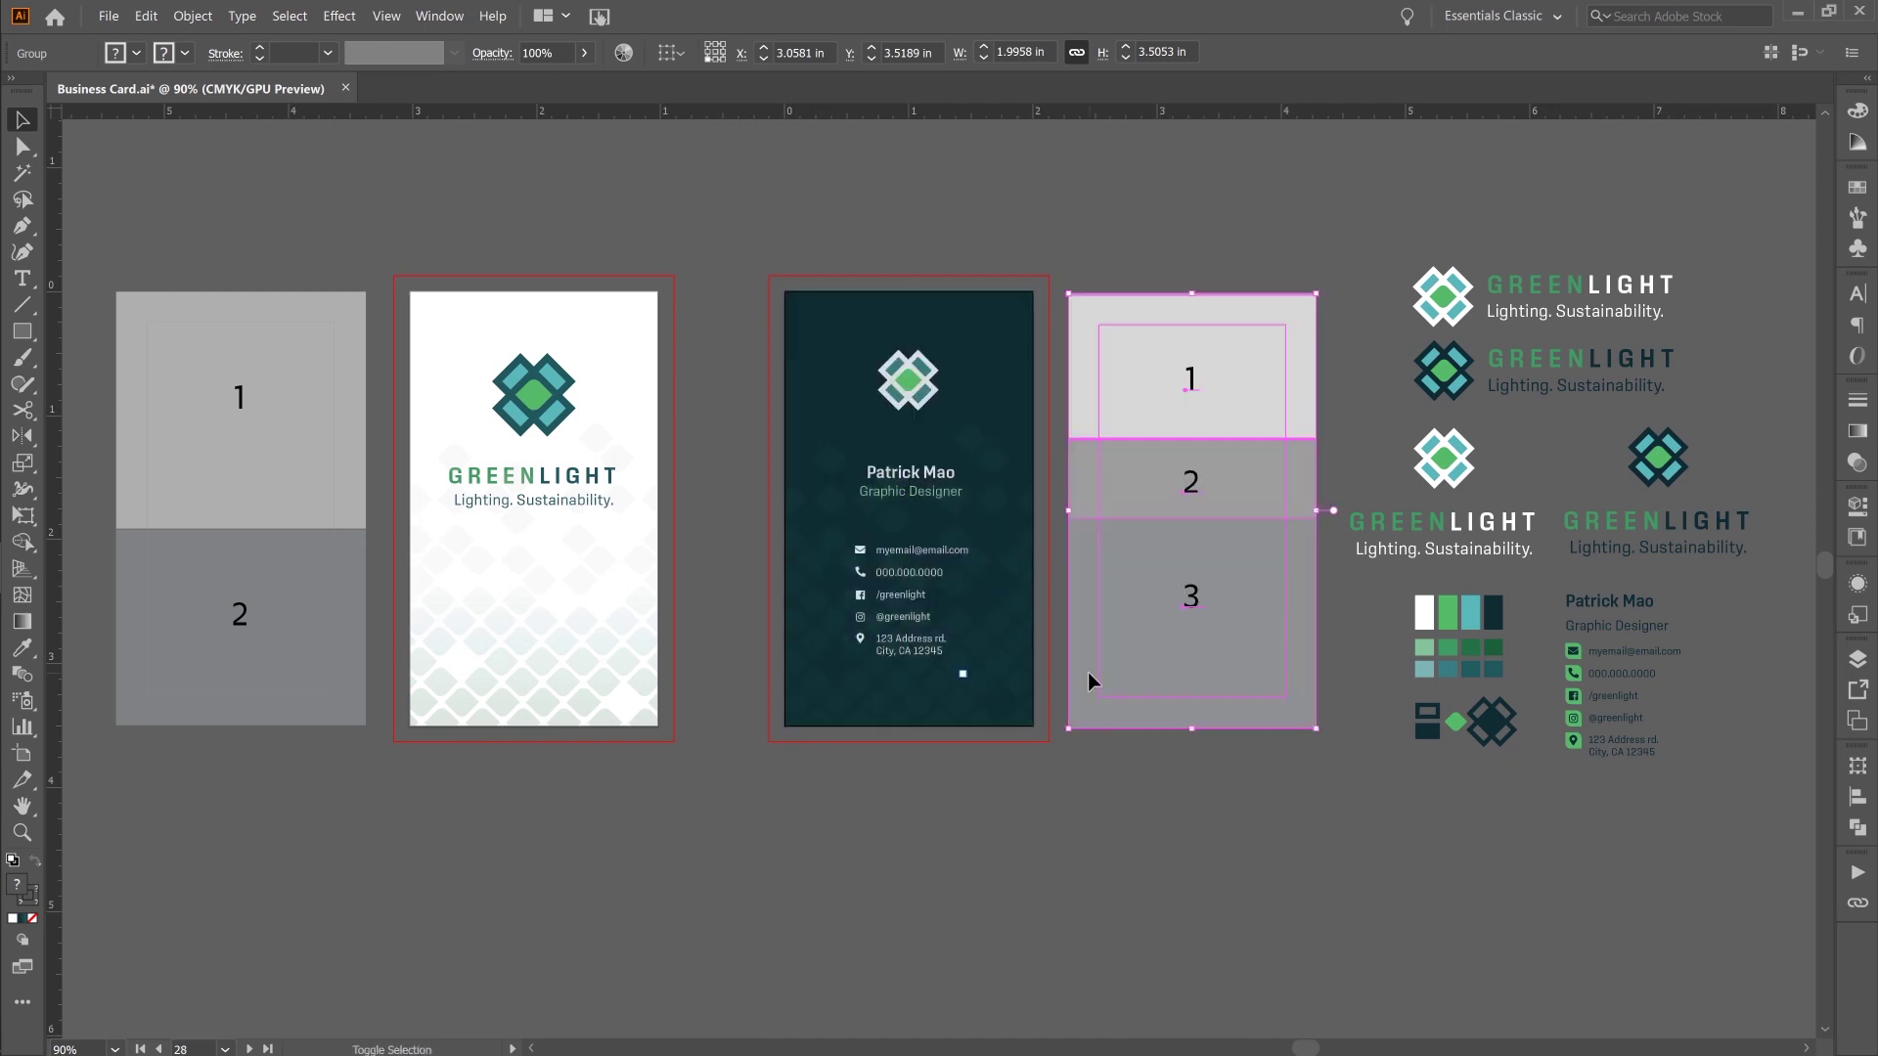
click(831, 675)
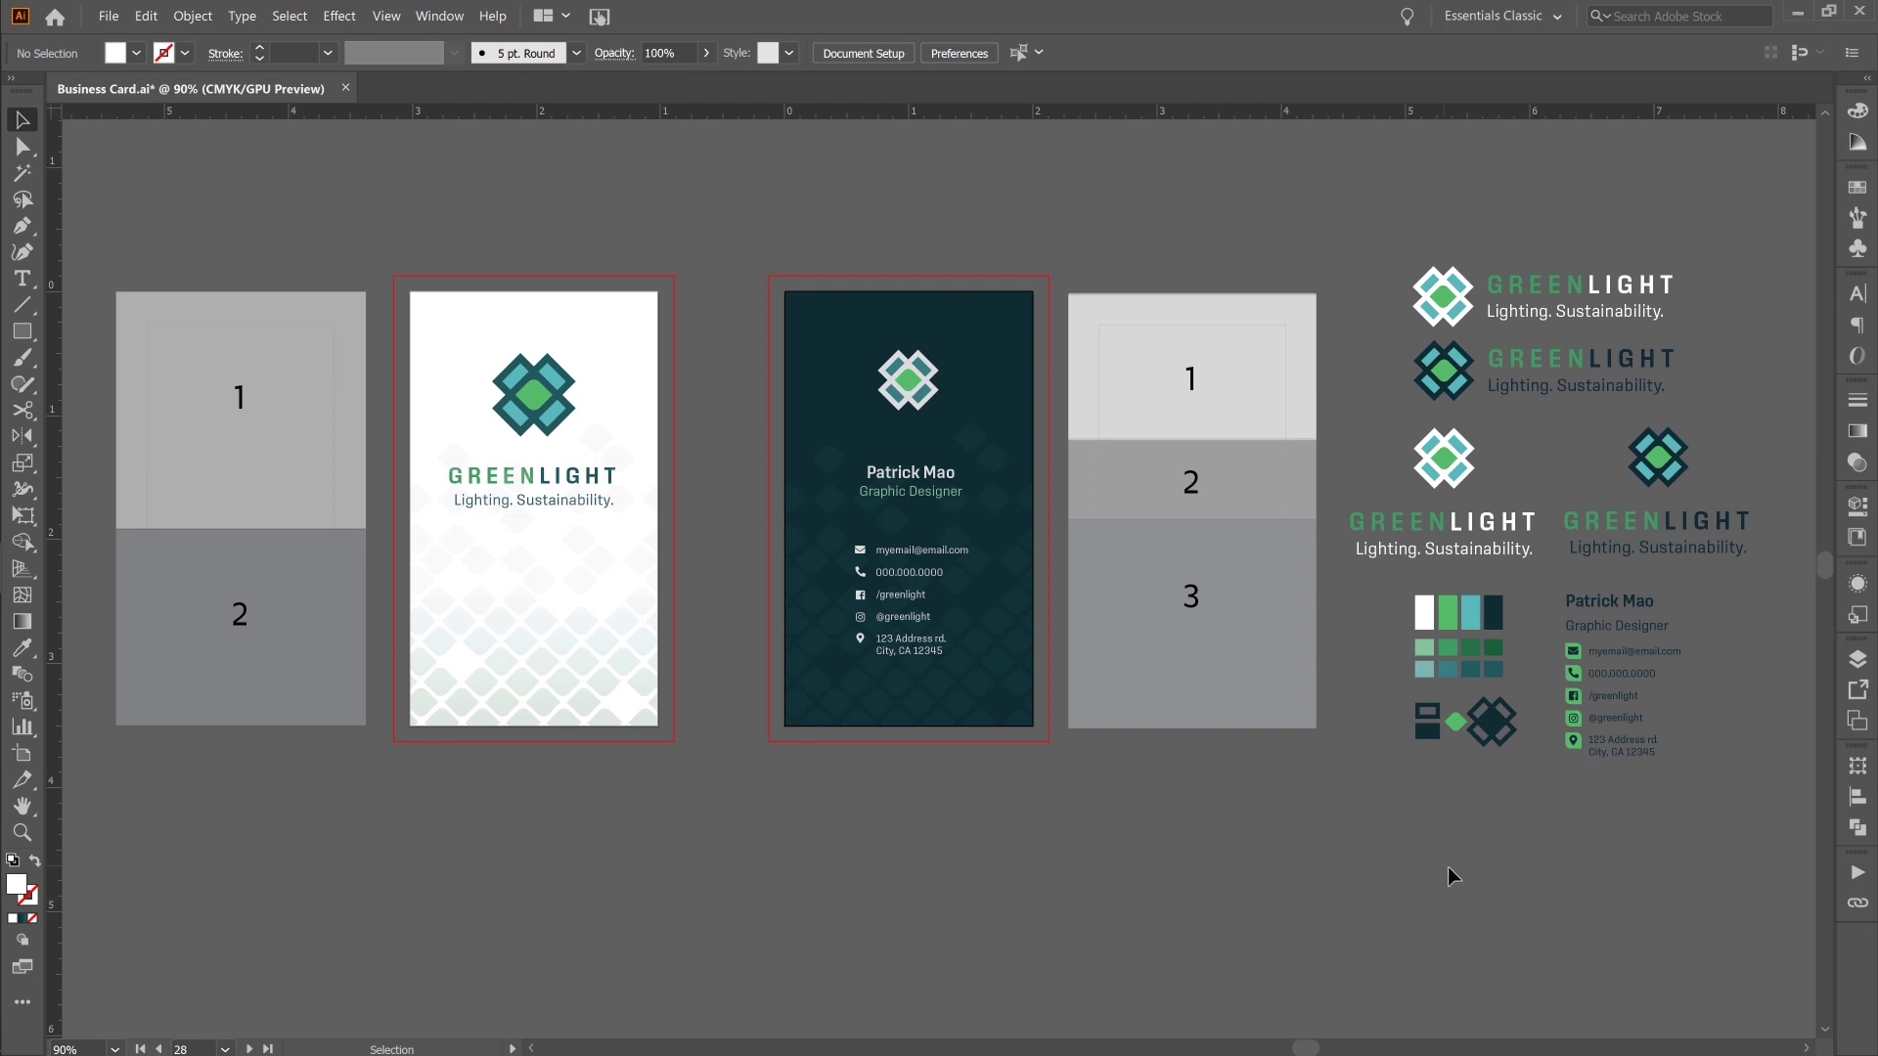
- Hide the Examples layer and view the gradient horizontal business cards without their layout diagrams
drag(1676, 675, 1705, 684)
click(1847, 670)
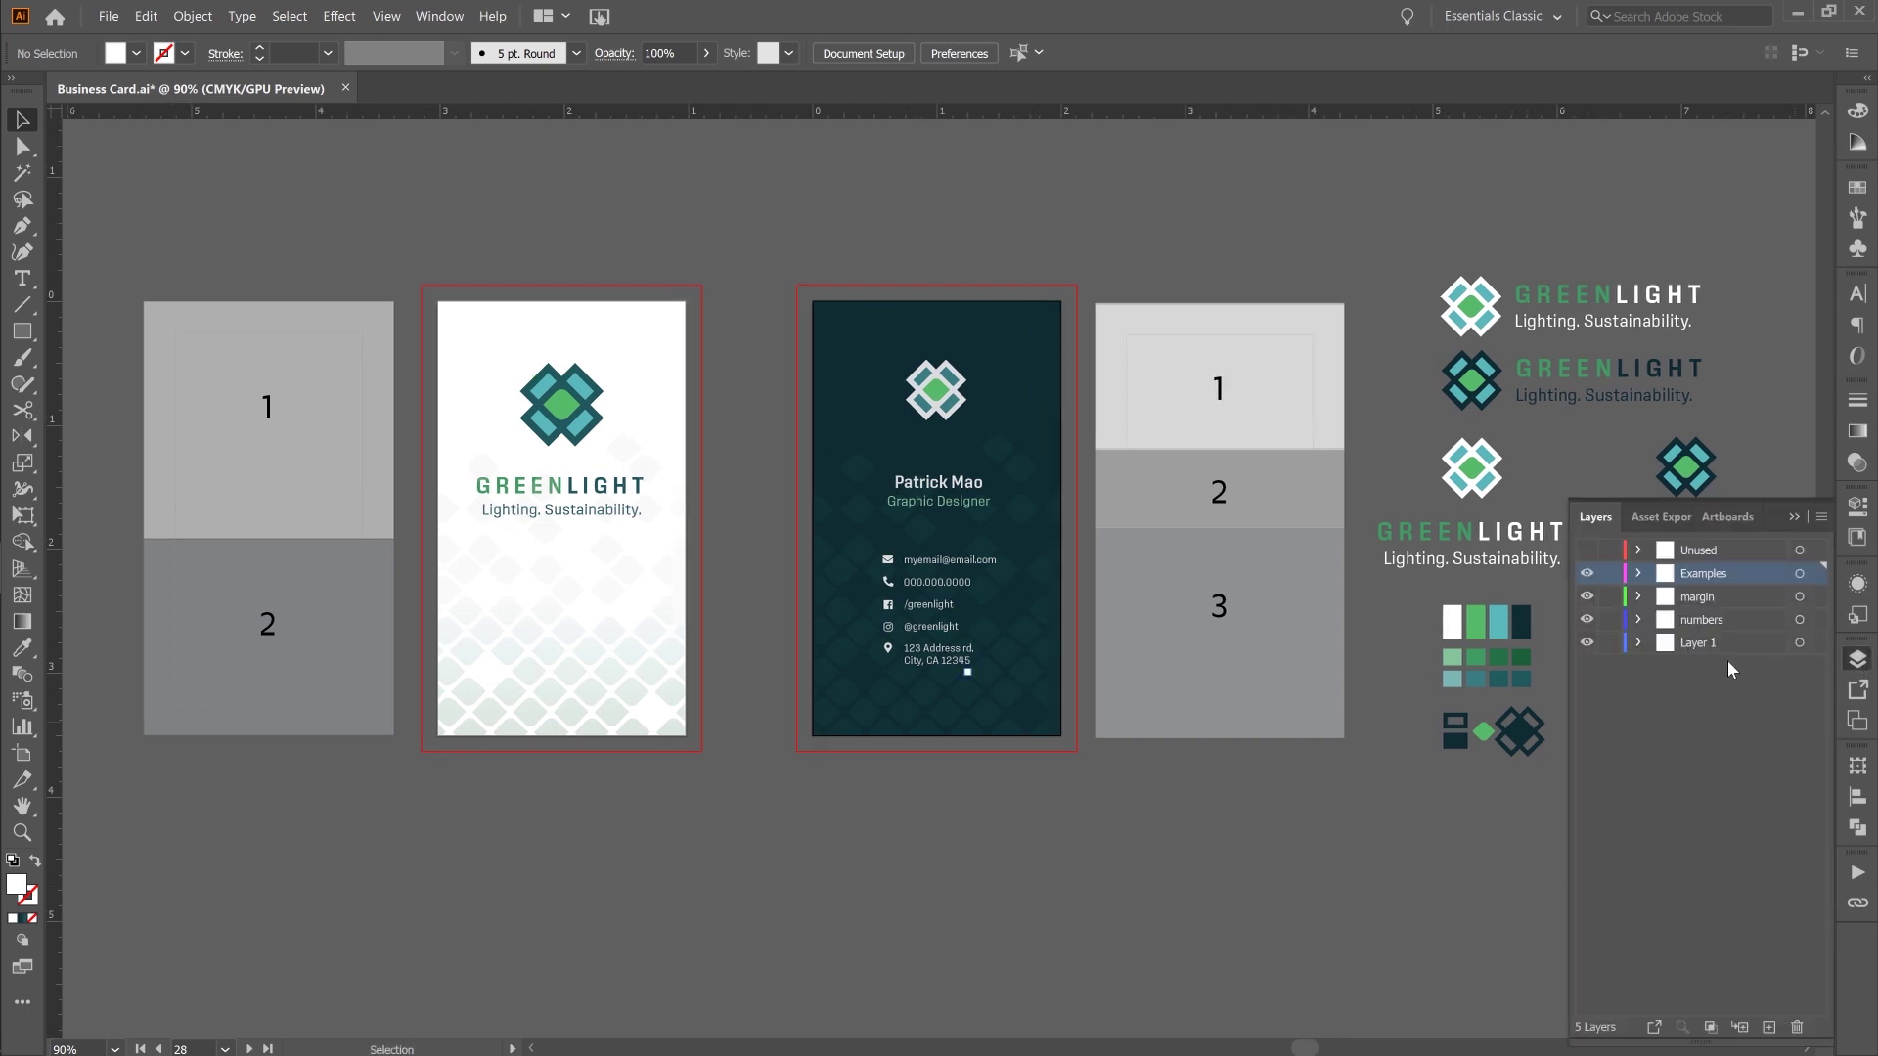
click(1586, 573)
drag(762, 687, 5, 675)
drag(1545, 528, 414, 682)
drag(1231, 649, 553, 537)
drag(731, 593, 588, 482)
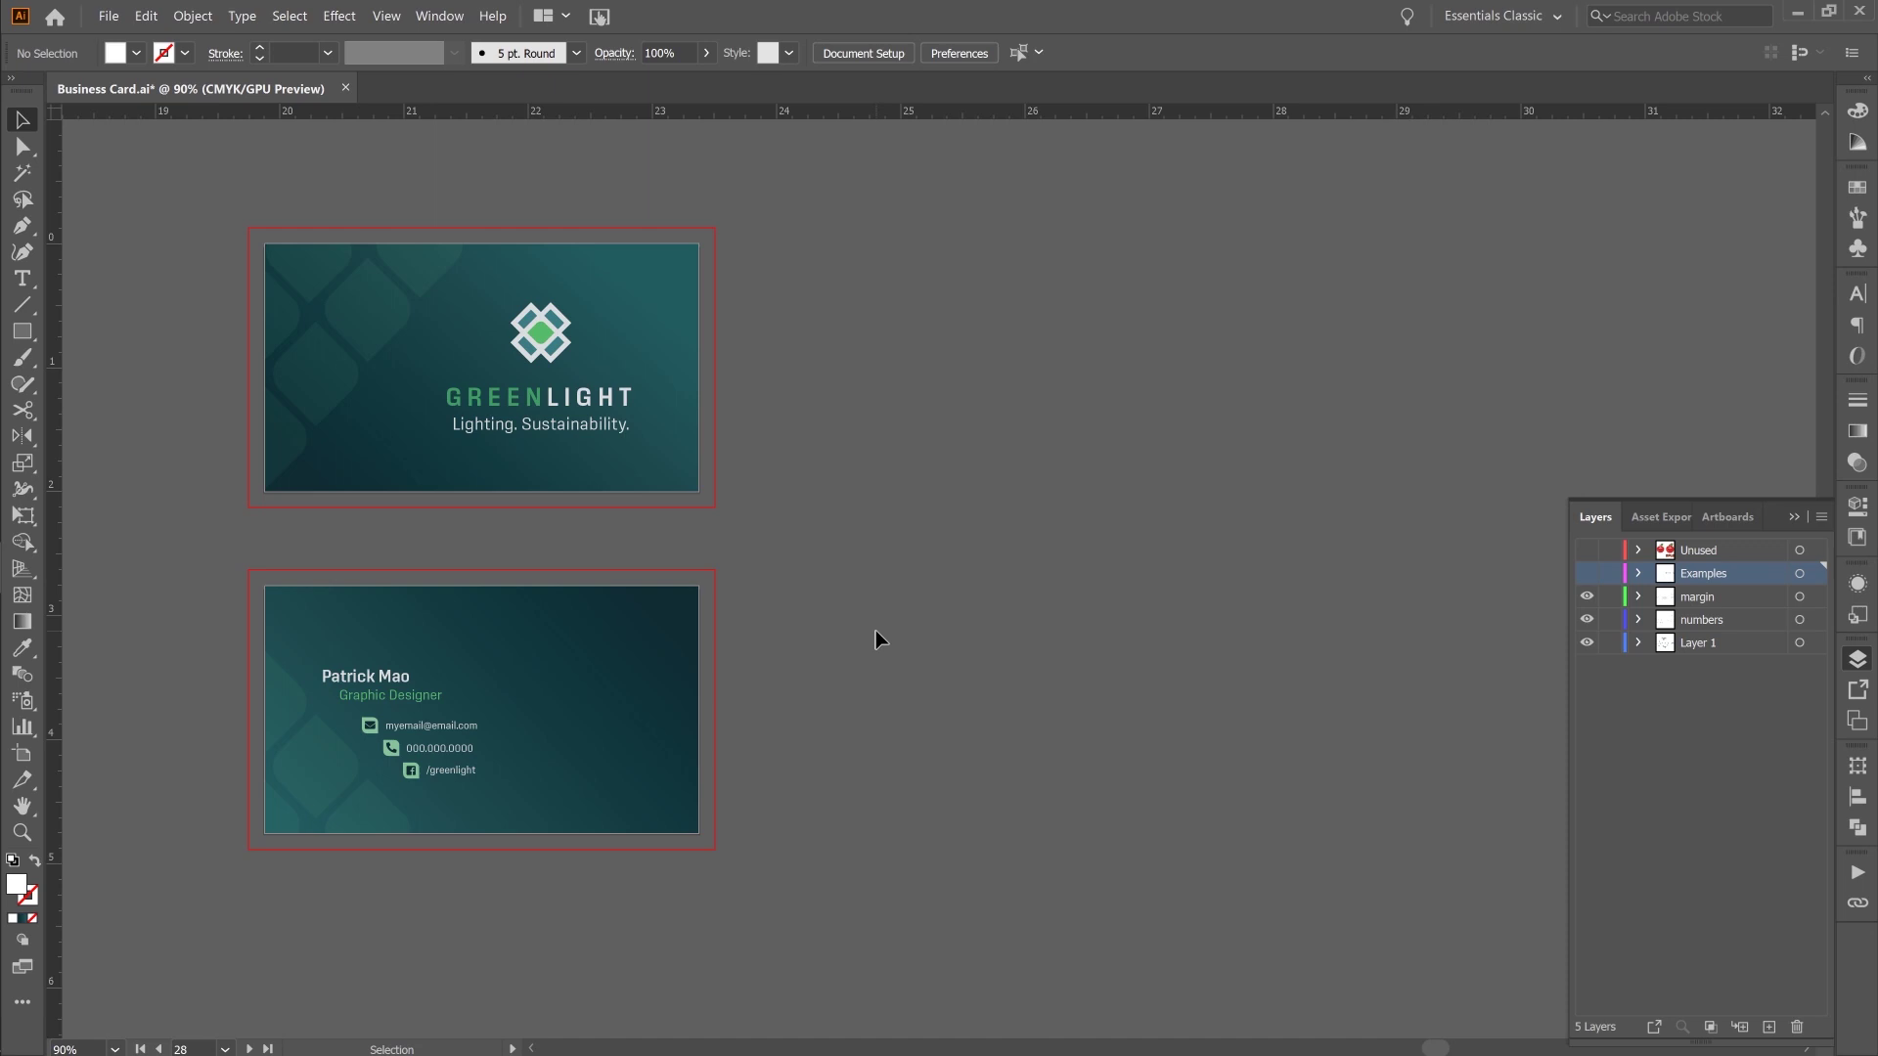
key(F7)
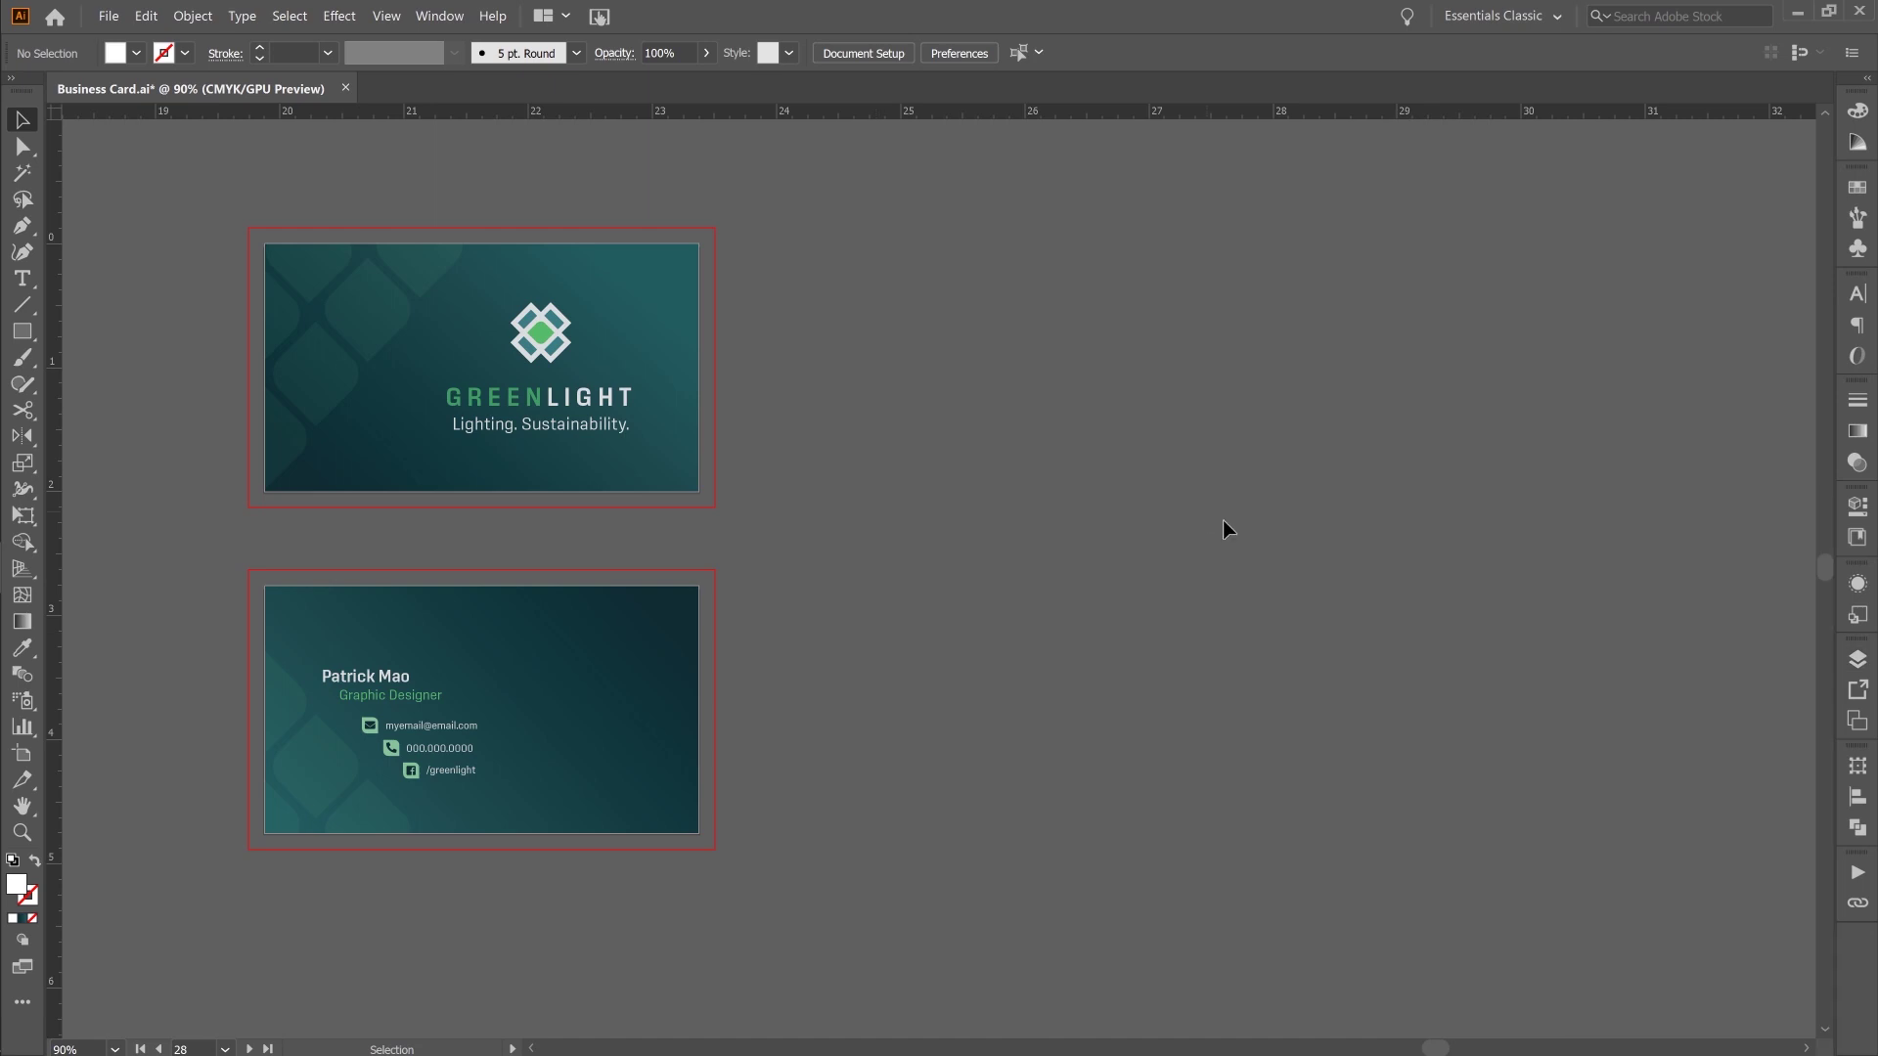
- Show the Examples layer again beside the gradient business cards
click(1857, 658)
click(1586, 575)
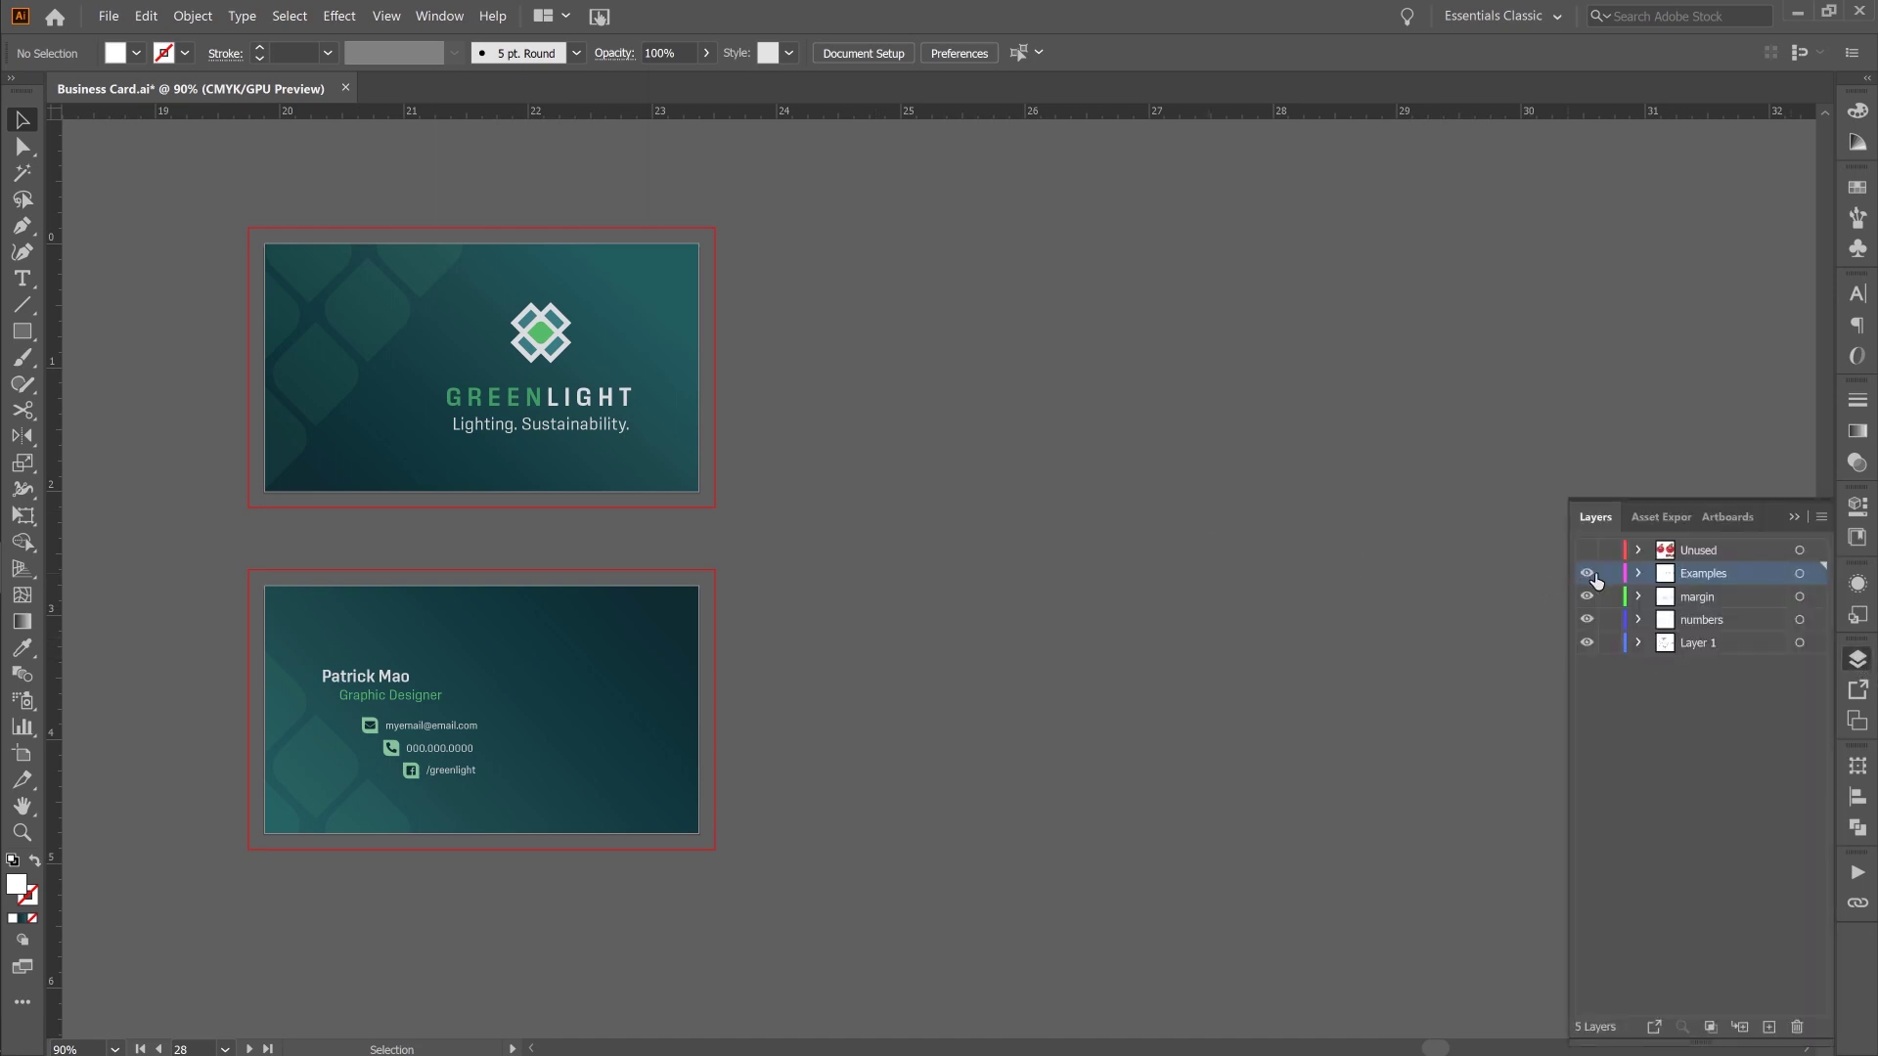
click(1792, 518)
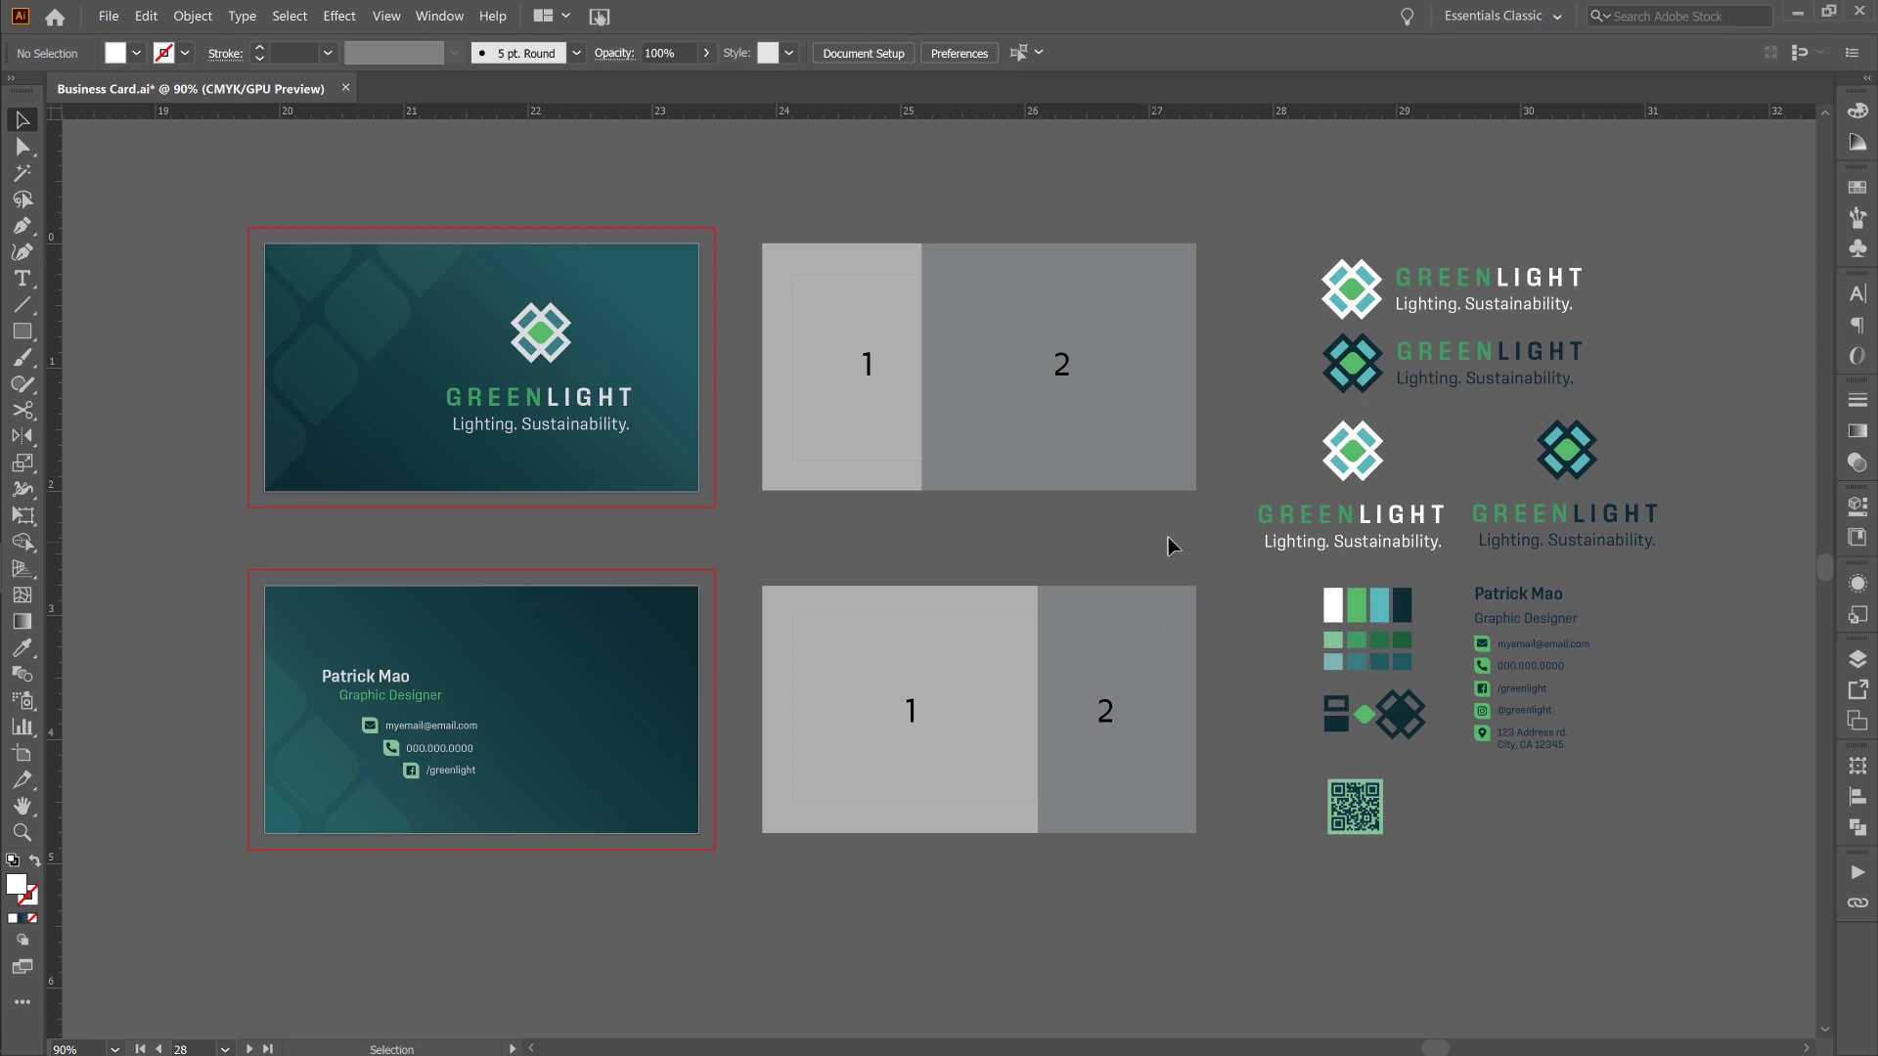
- Group the two-zone layout diagram of the gradient logo card, overlay it on that card, and undo the overlay
drag(759, 218, 1117, 422)
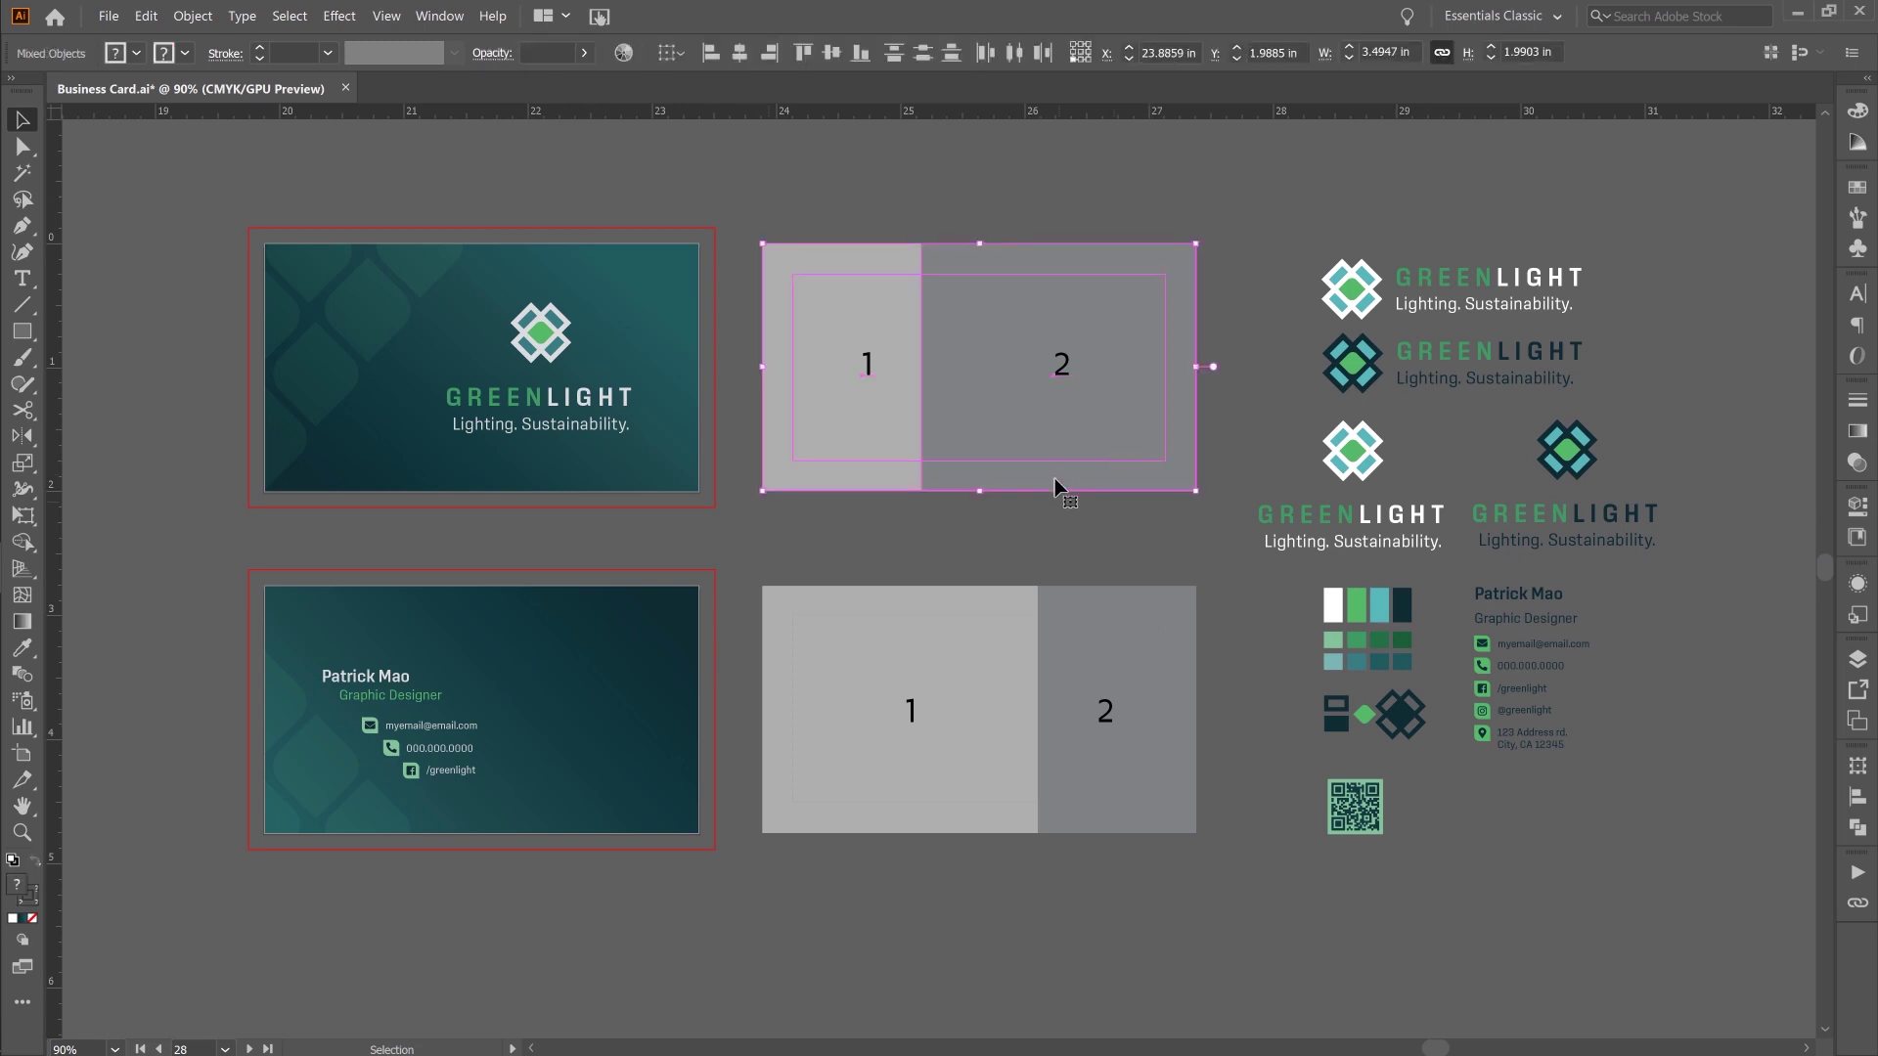
key(ctrl+g)
drag(906, 421, 584, 460)
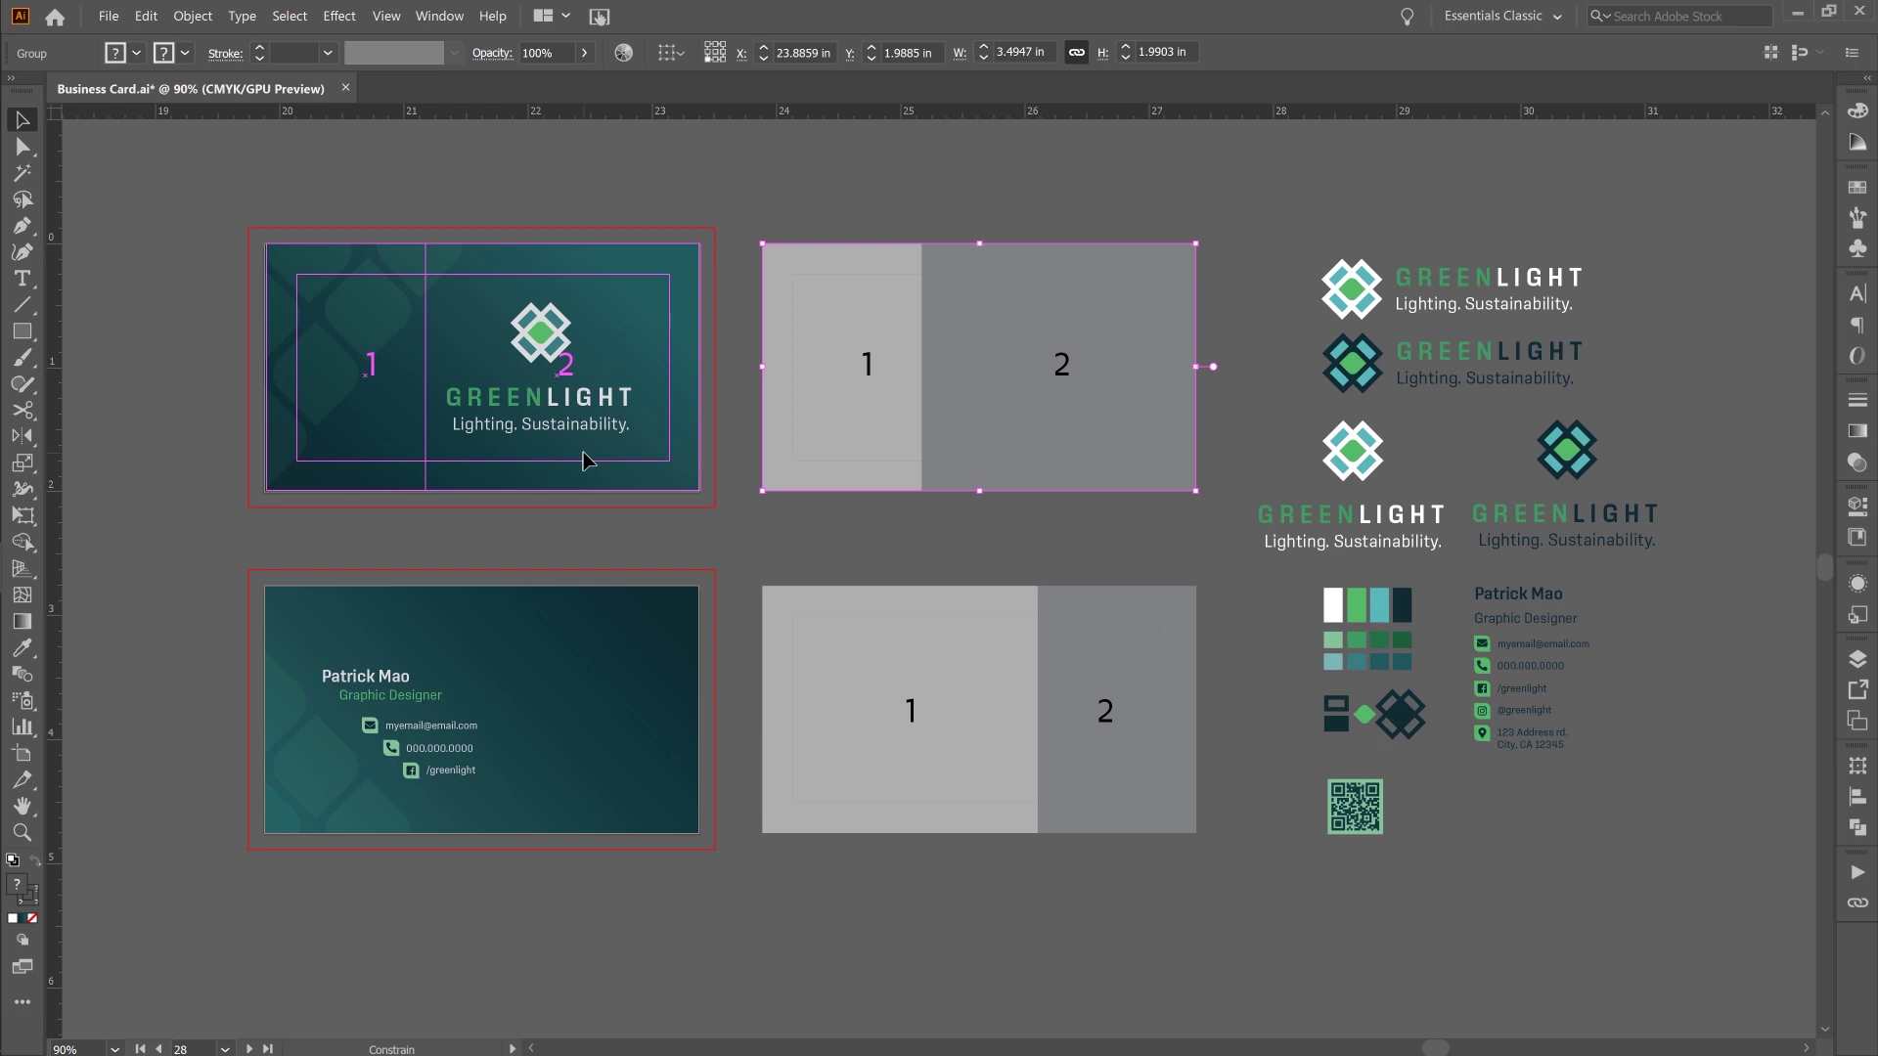
drag(583, 461, 583, 458)
key(ctrl+z)
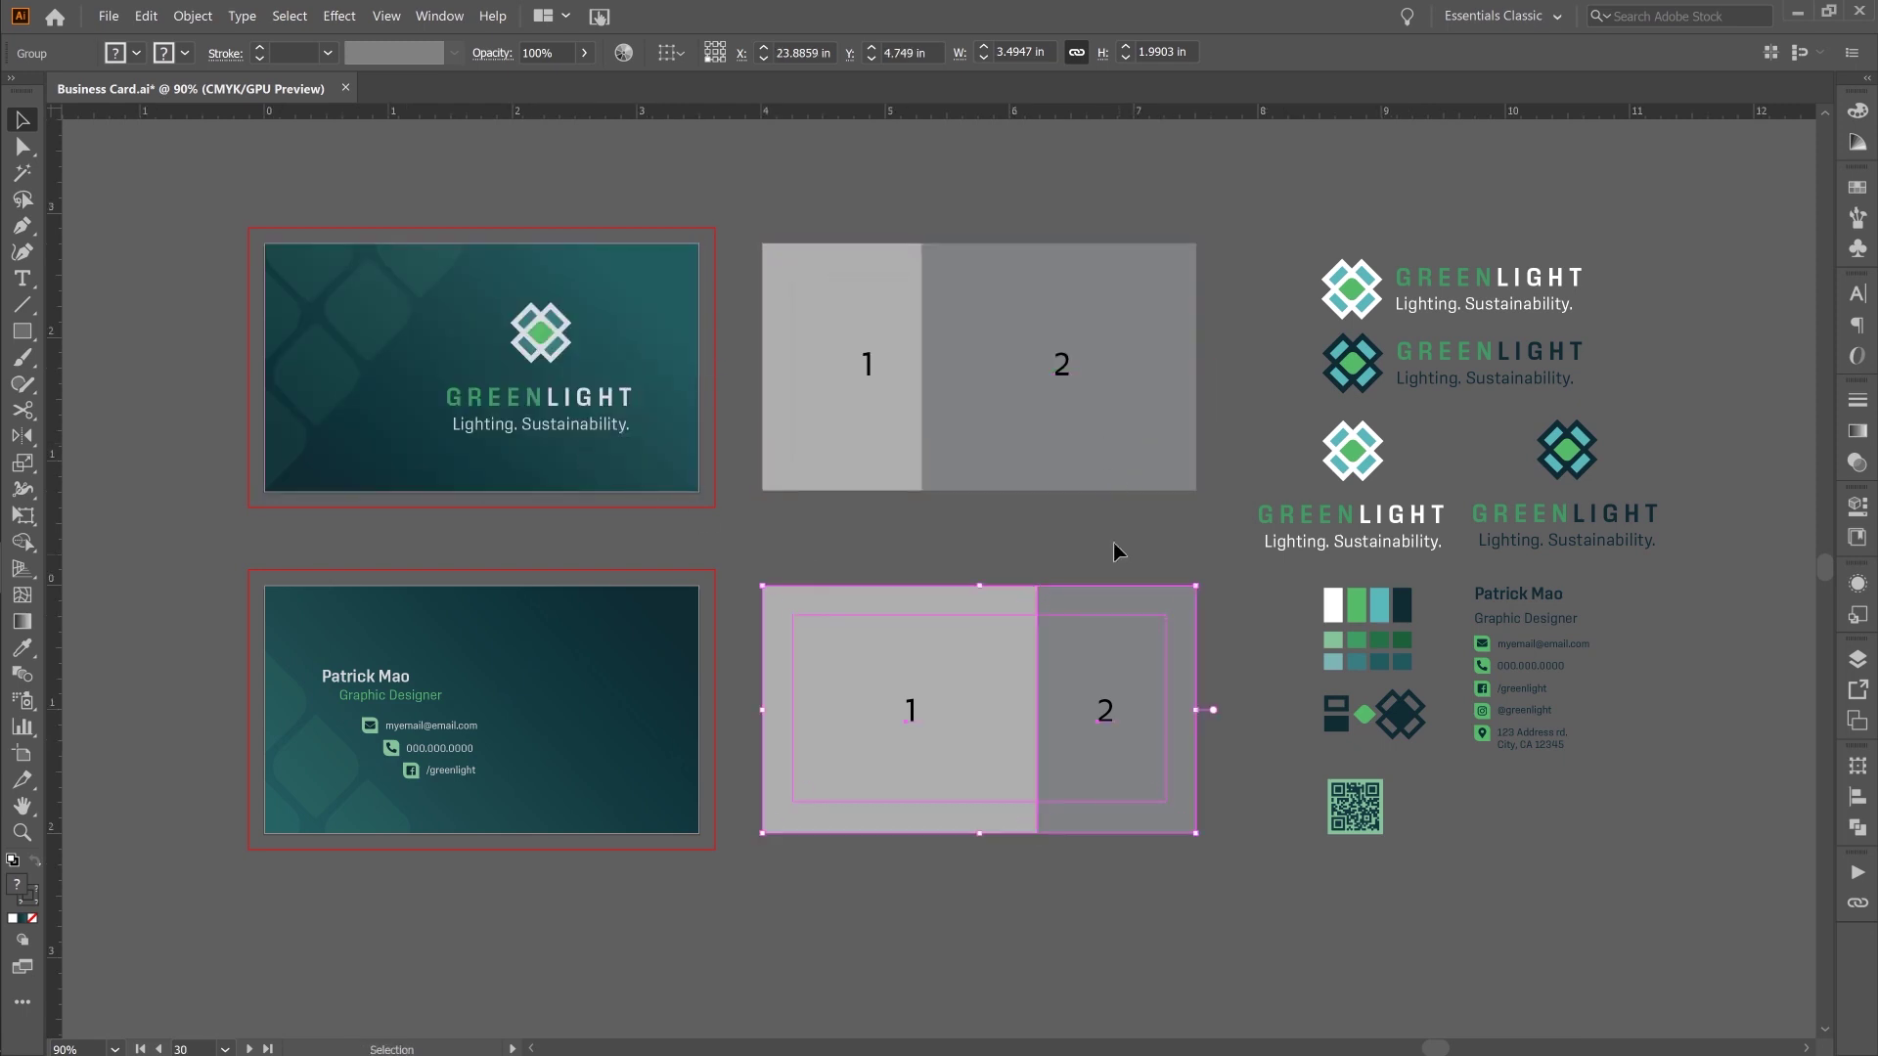
- Copy the logo card's layout diagram down over the contact card's diagram, rotate the copy 180°, and undo both changes
drag(1085, 399, 1158, 941)
key(r)
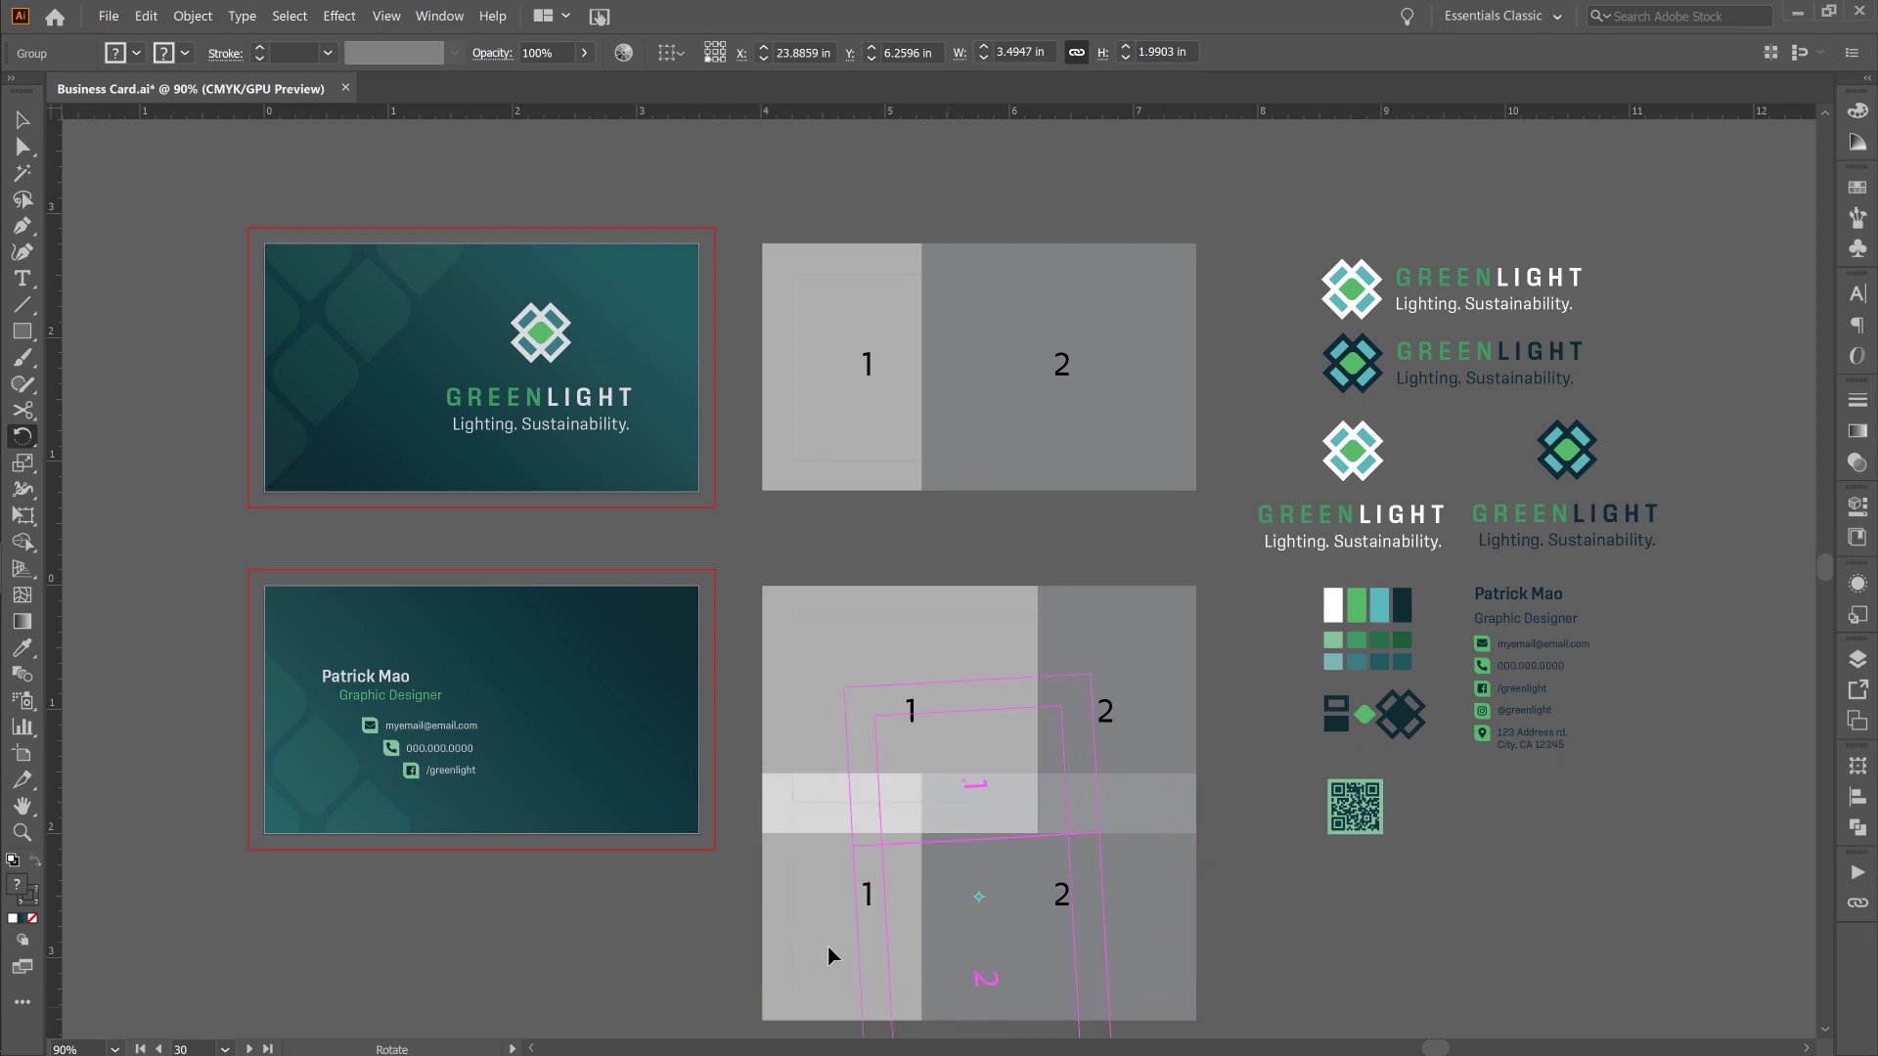
drag(646, 830, 648, 831)
key(v)
click(1218, 573)
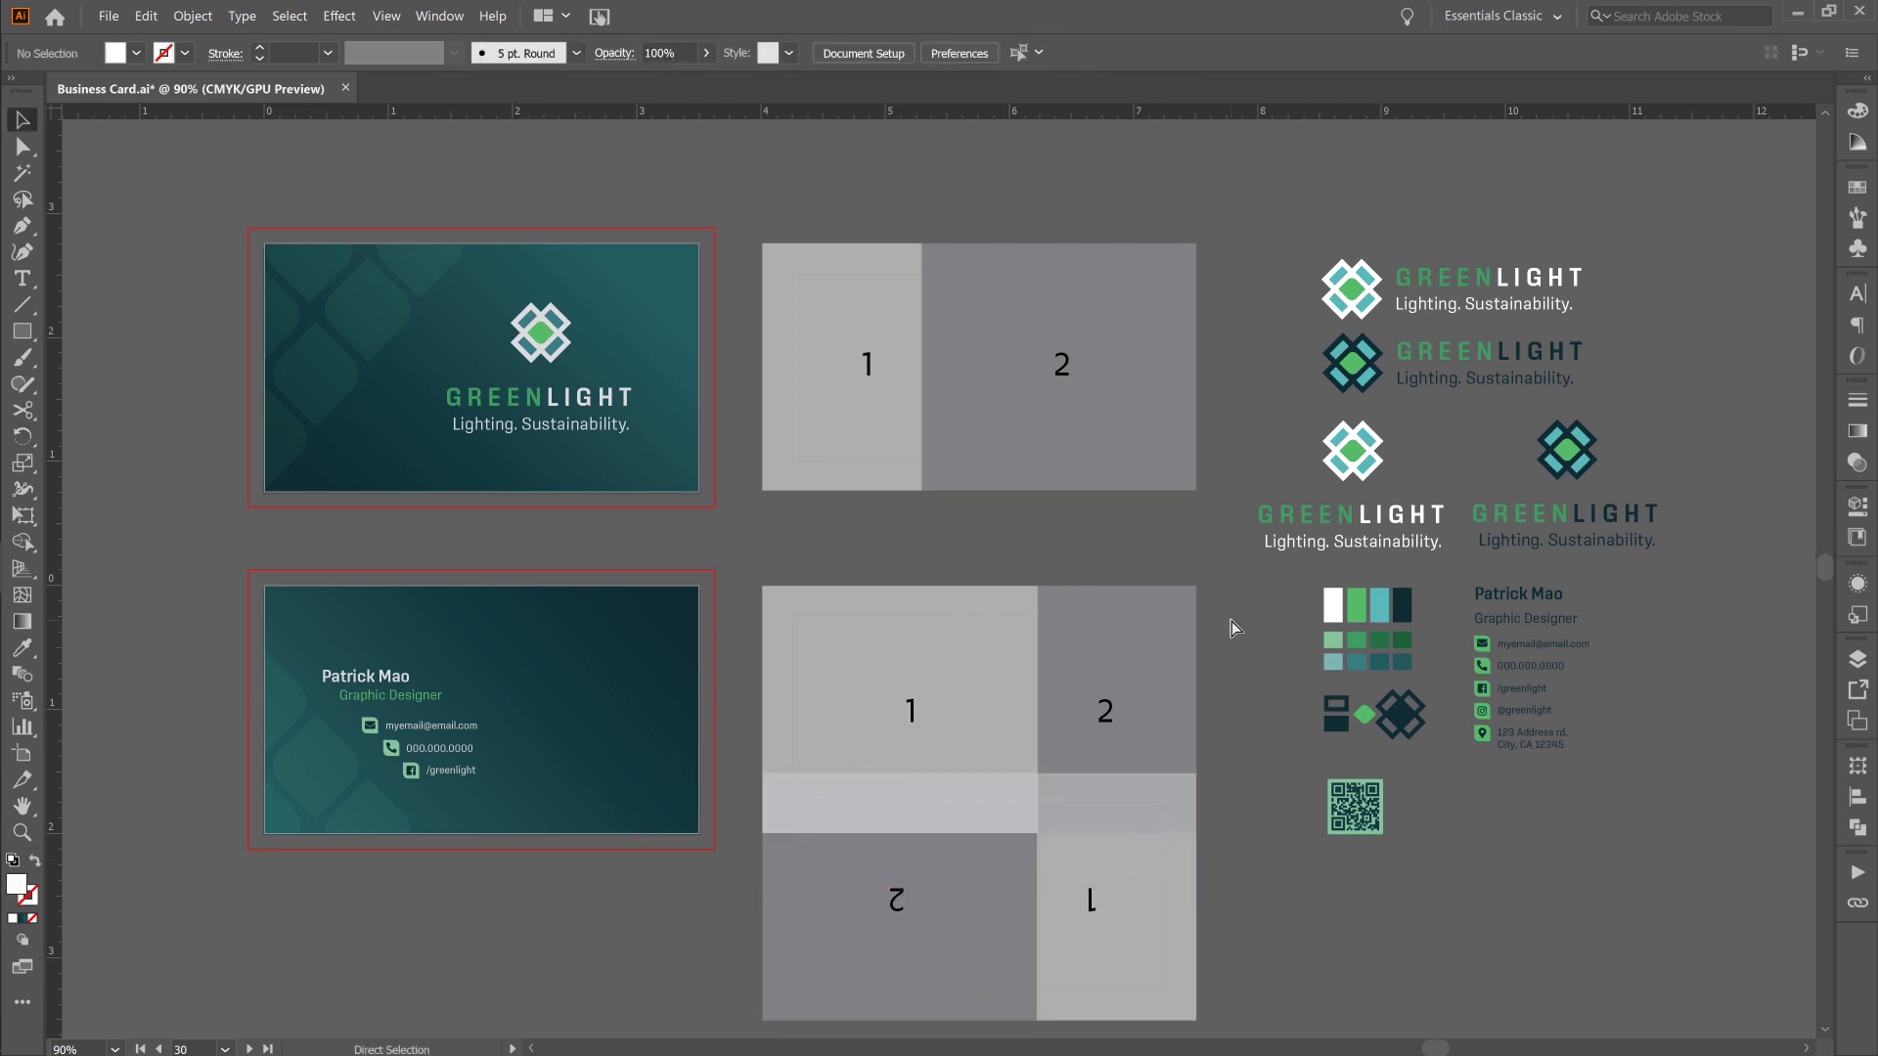
key(ctrl+z)
key(ctrl+z)
click(983, 725)
click(1193, 941)
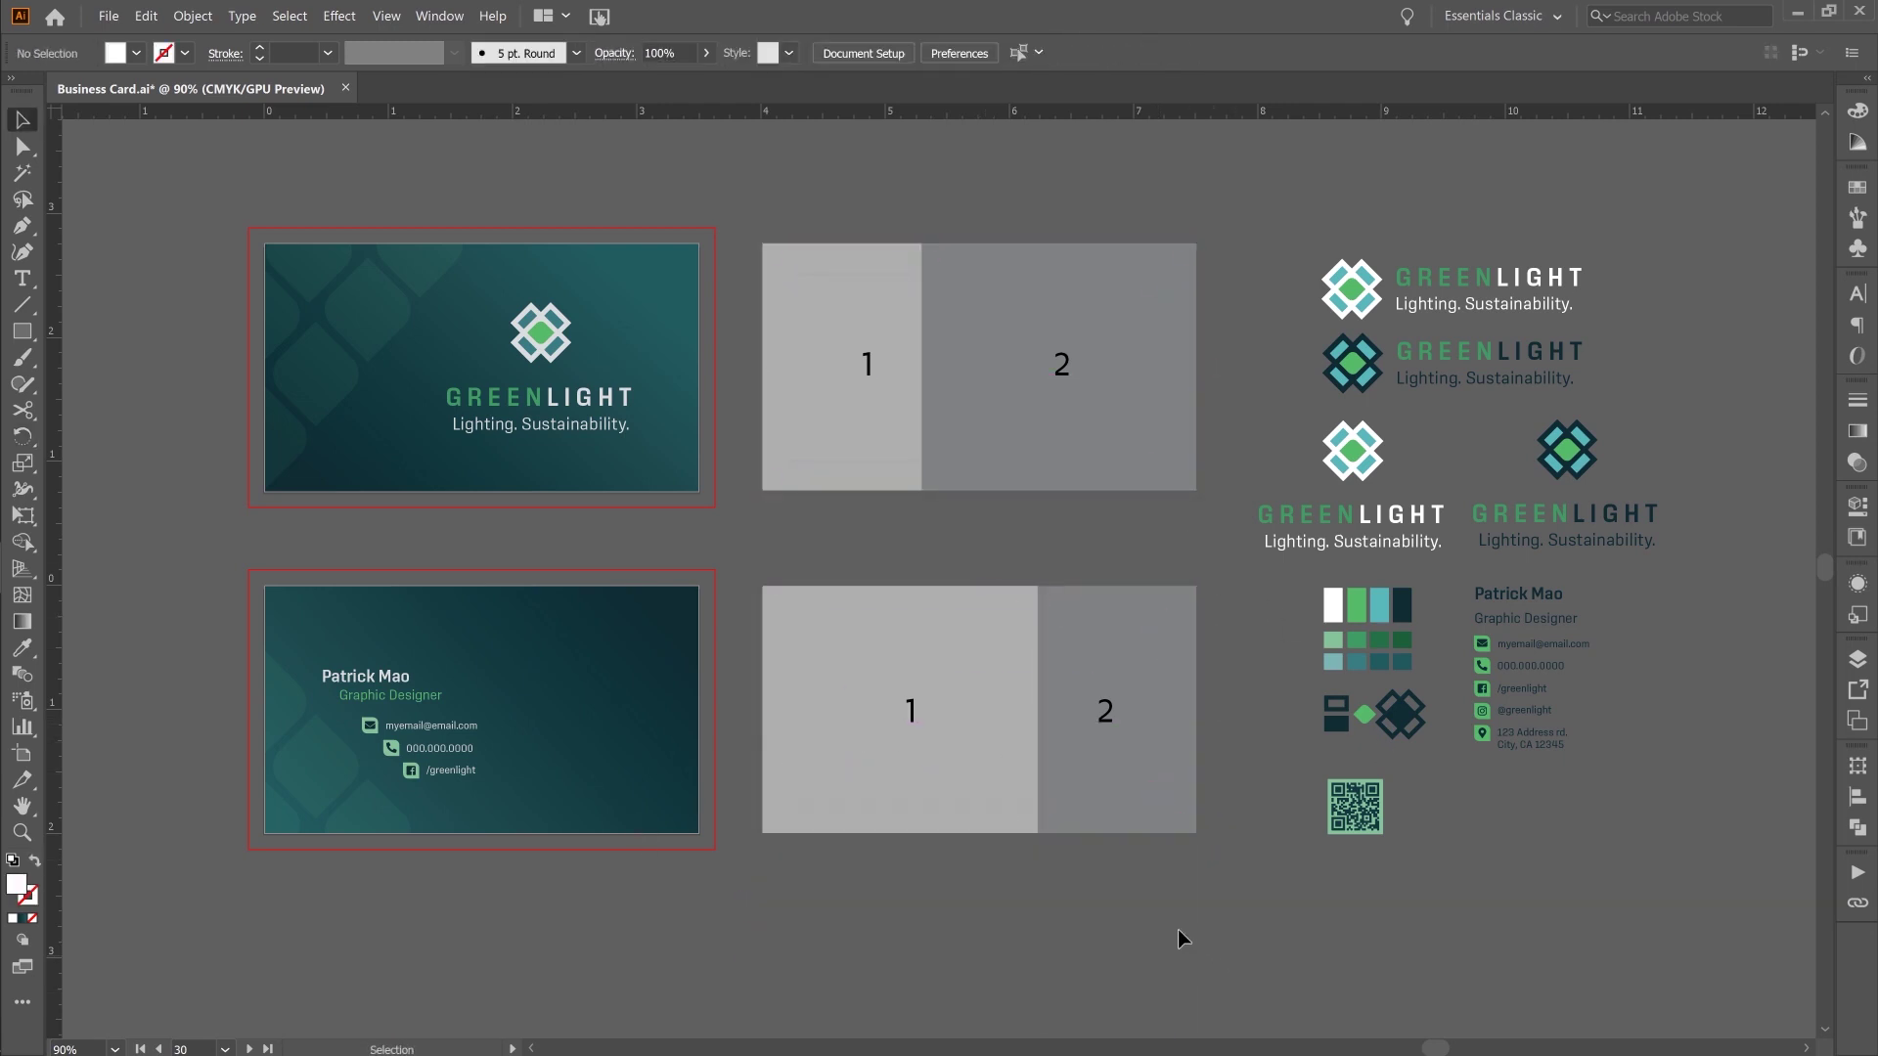
- Overlay the lower two-zone layout diagram on the gradient contact card, and undo the placement
click(1106, 657)
drag(1119, 649, 624, 677)
click(795, 696)
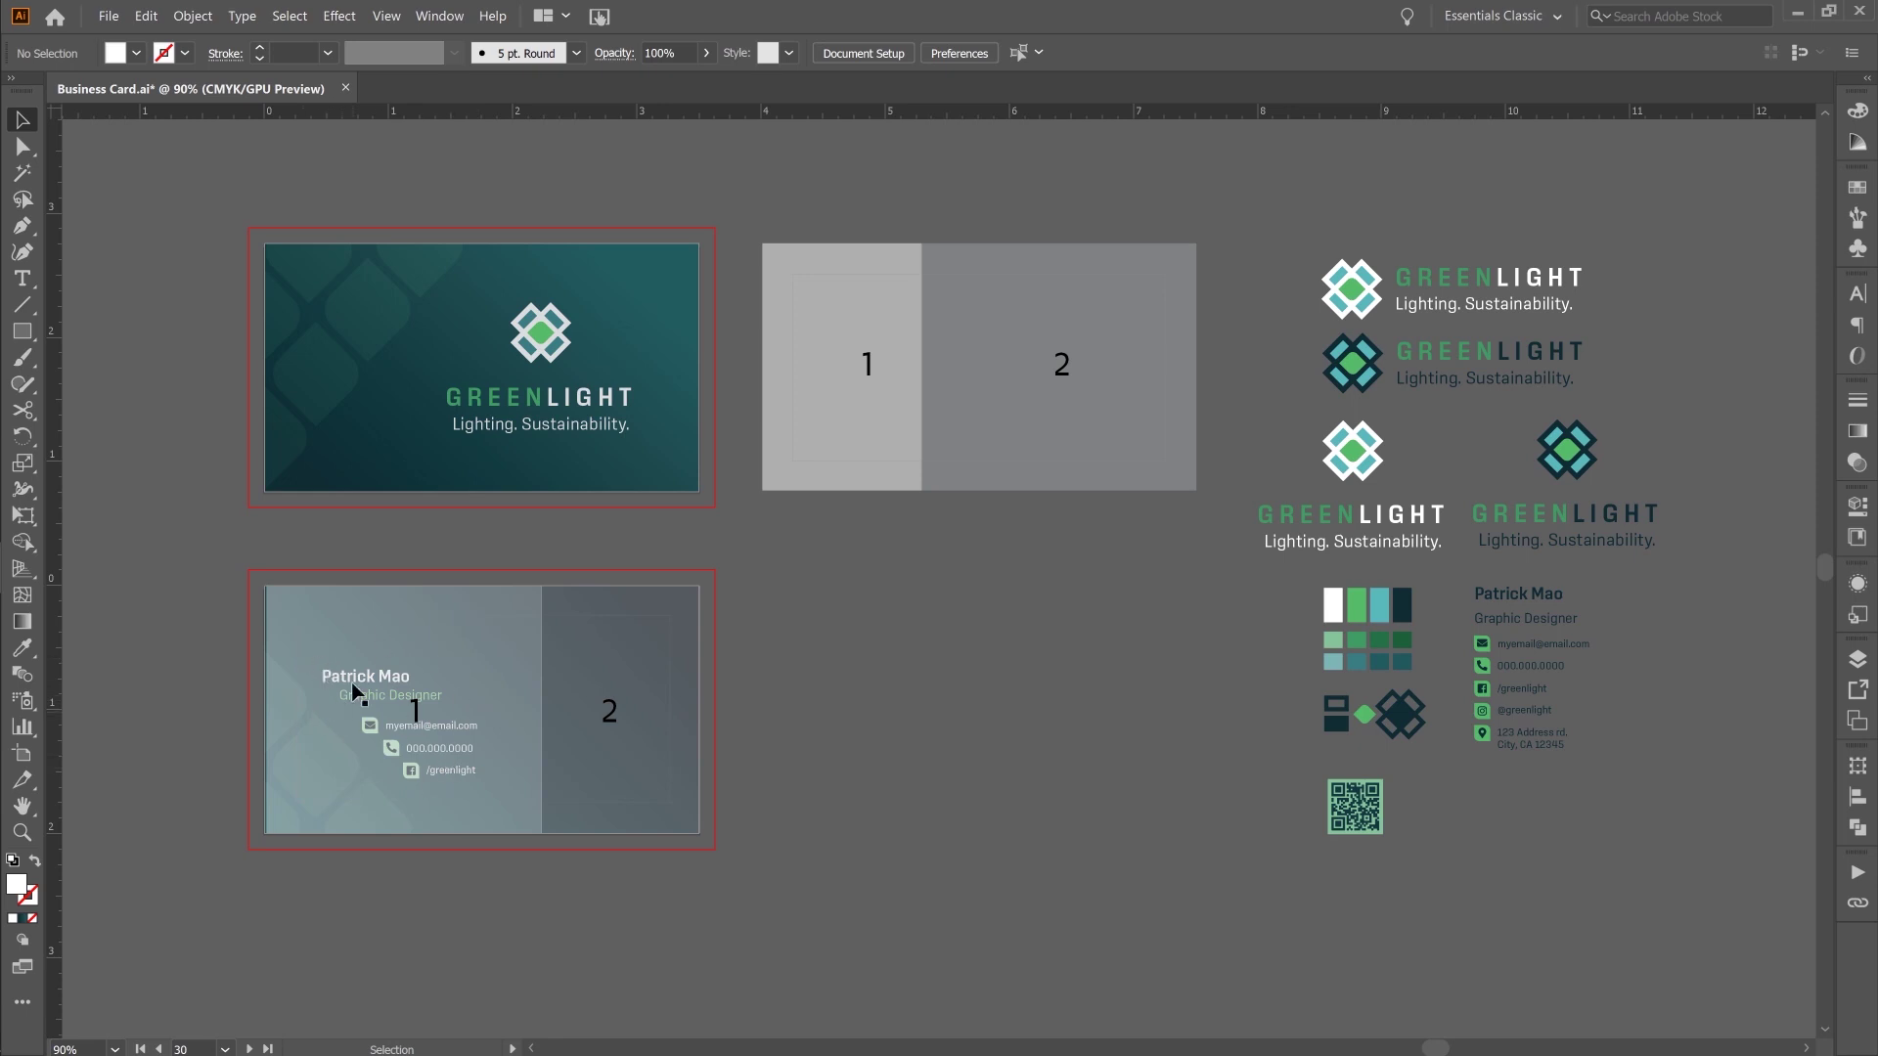
key(ctrl+z)
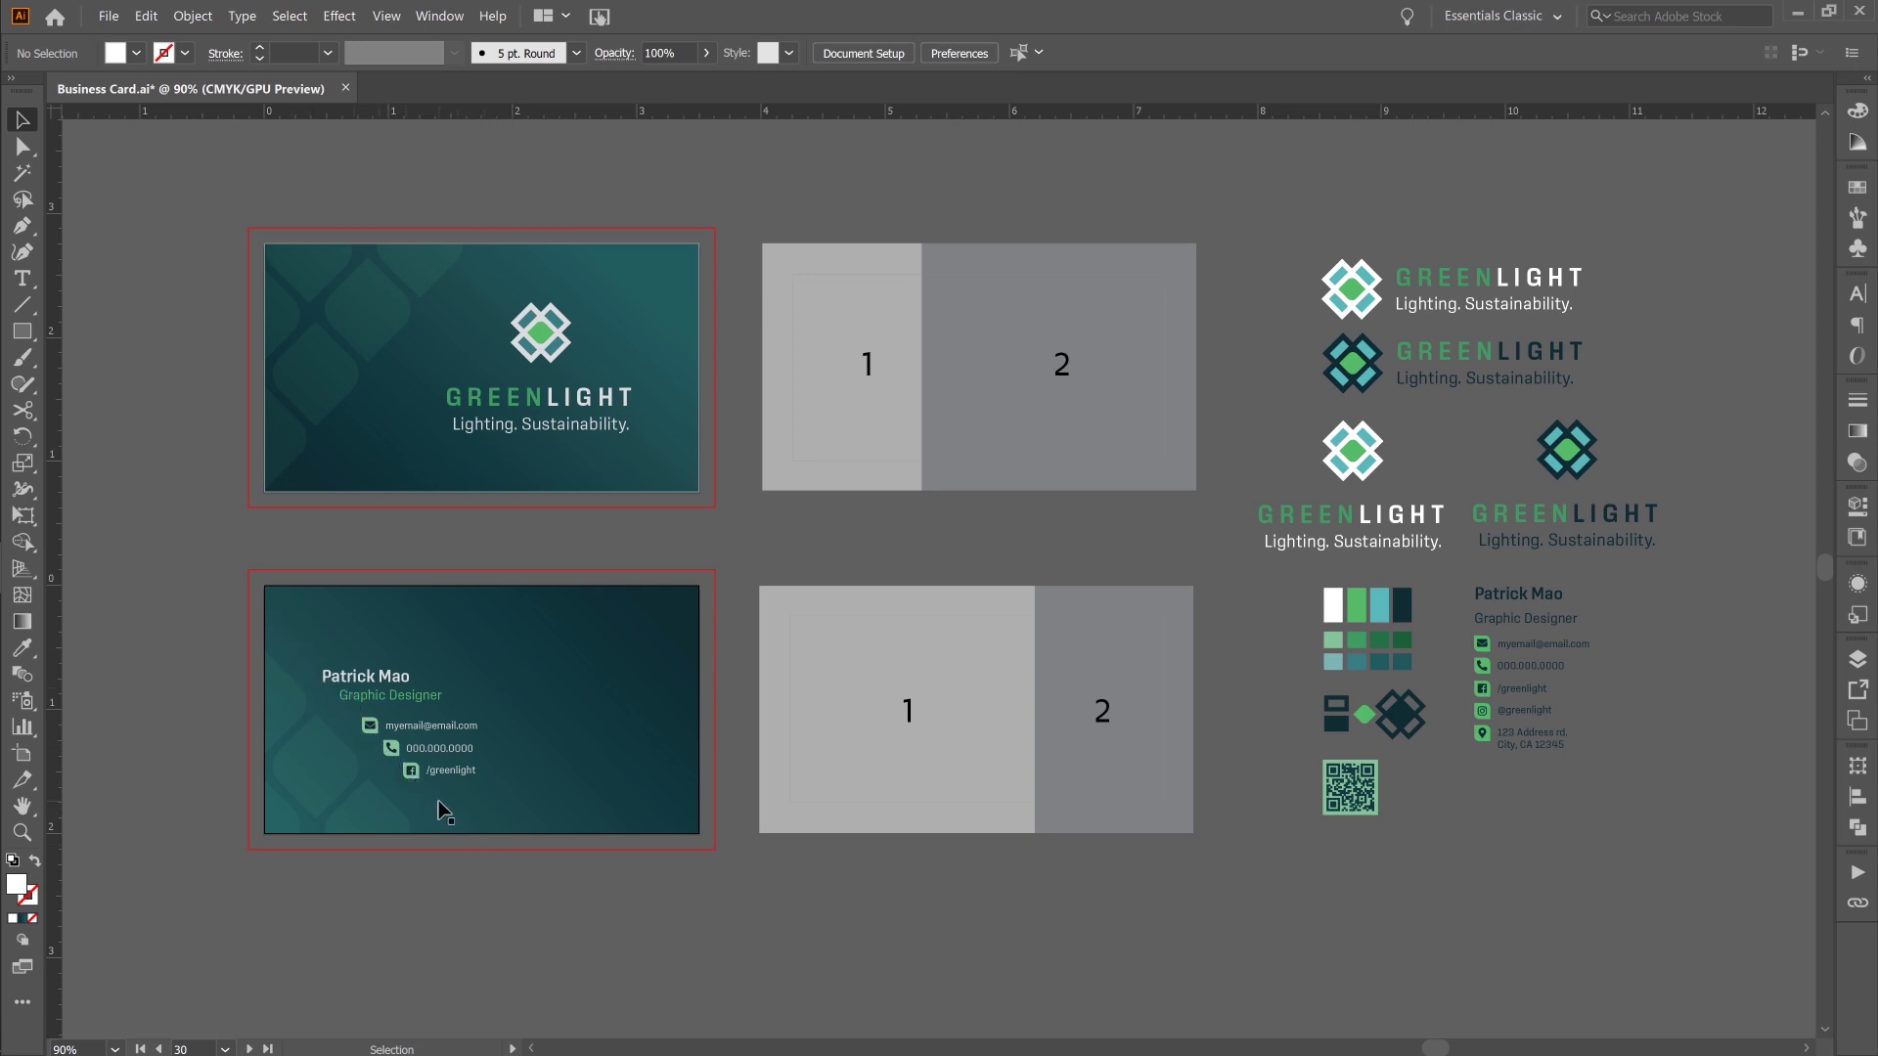
key(ctrl+z)
key(ctrl+z)
key(ctrl+z)
click(1088, 969)
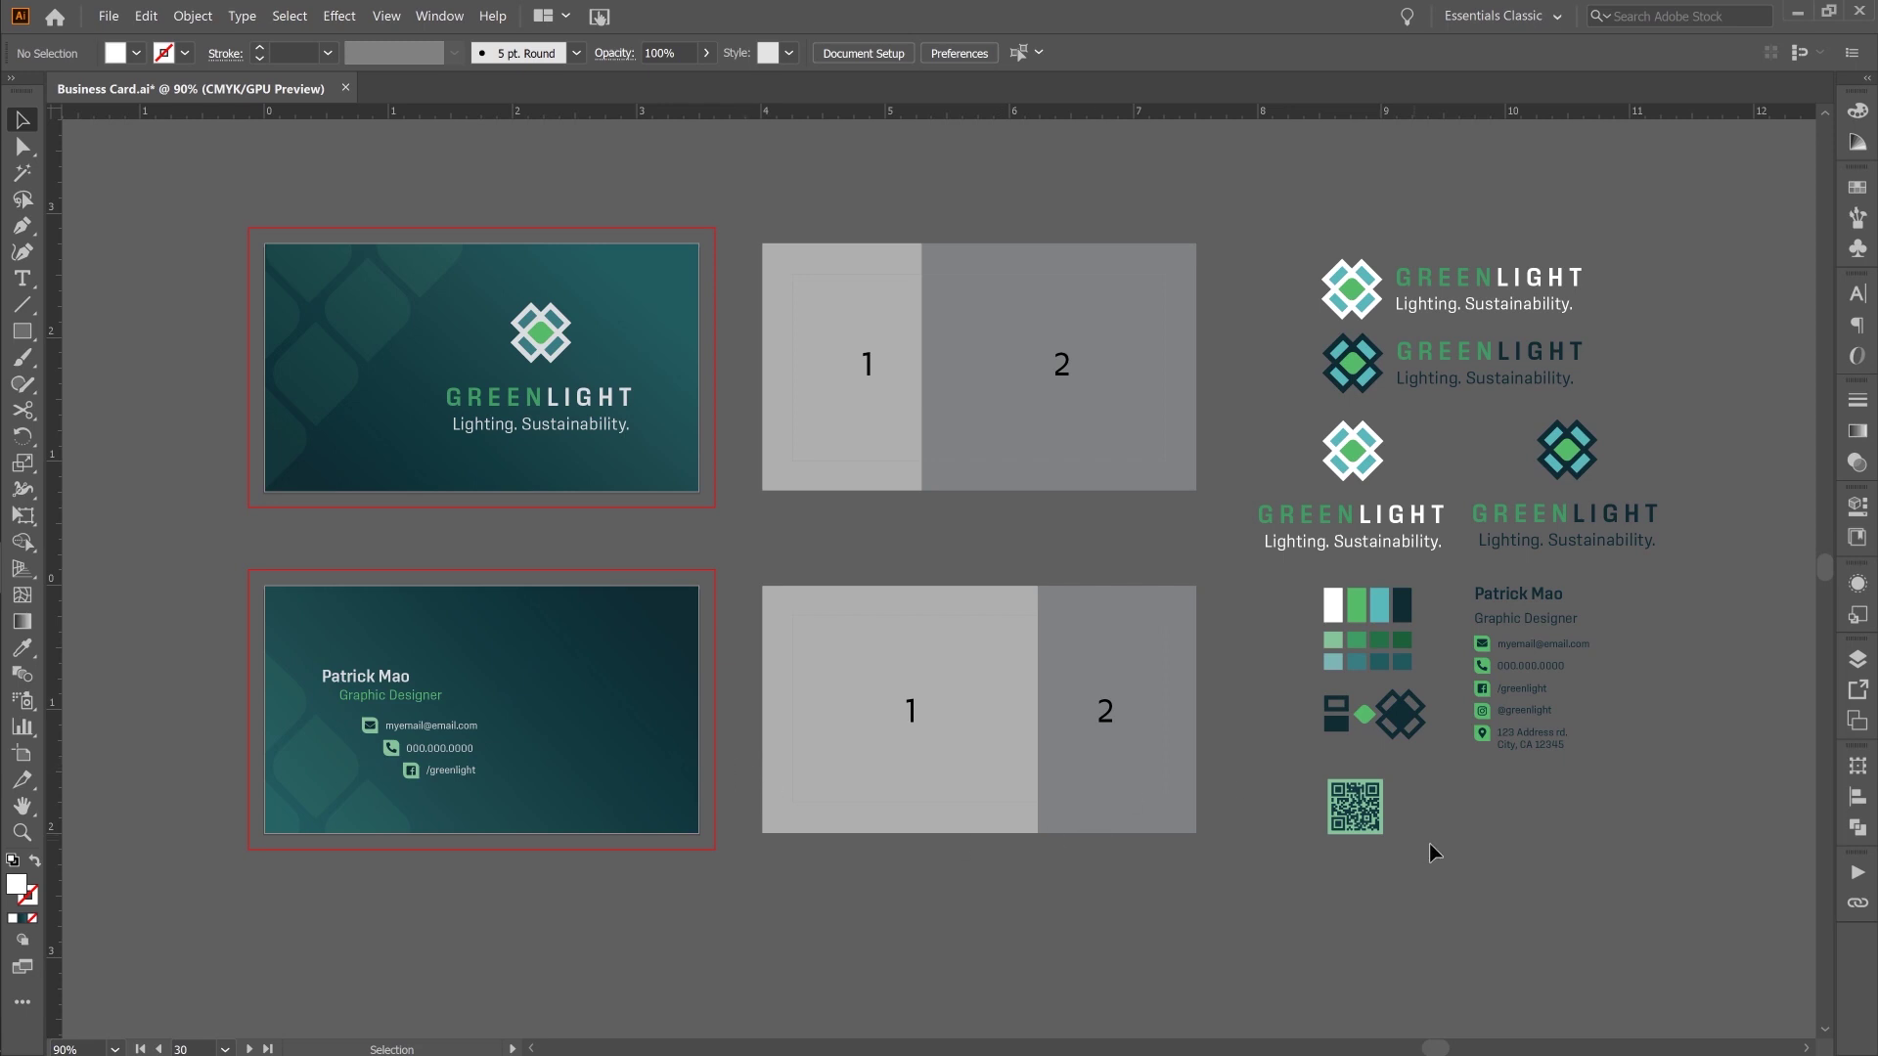
- Move the QR code onto the empty right side of the gradient contact card
drag(1364, 817, 673, 677)
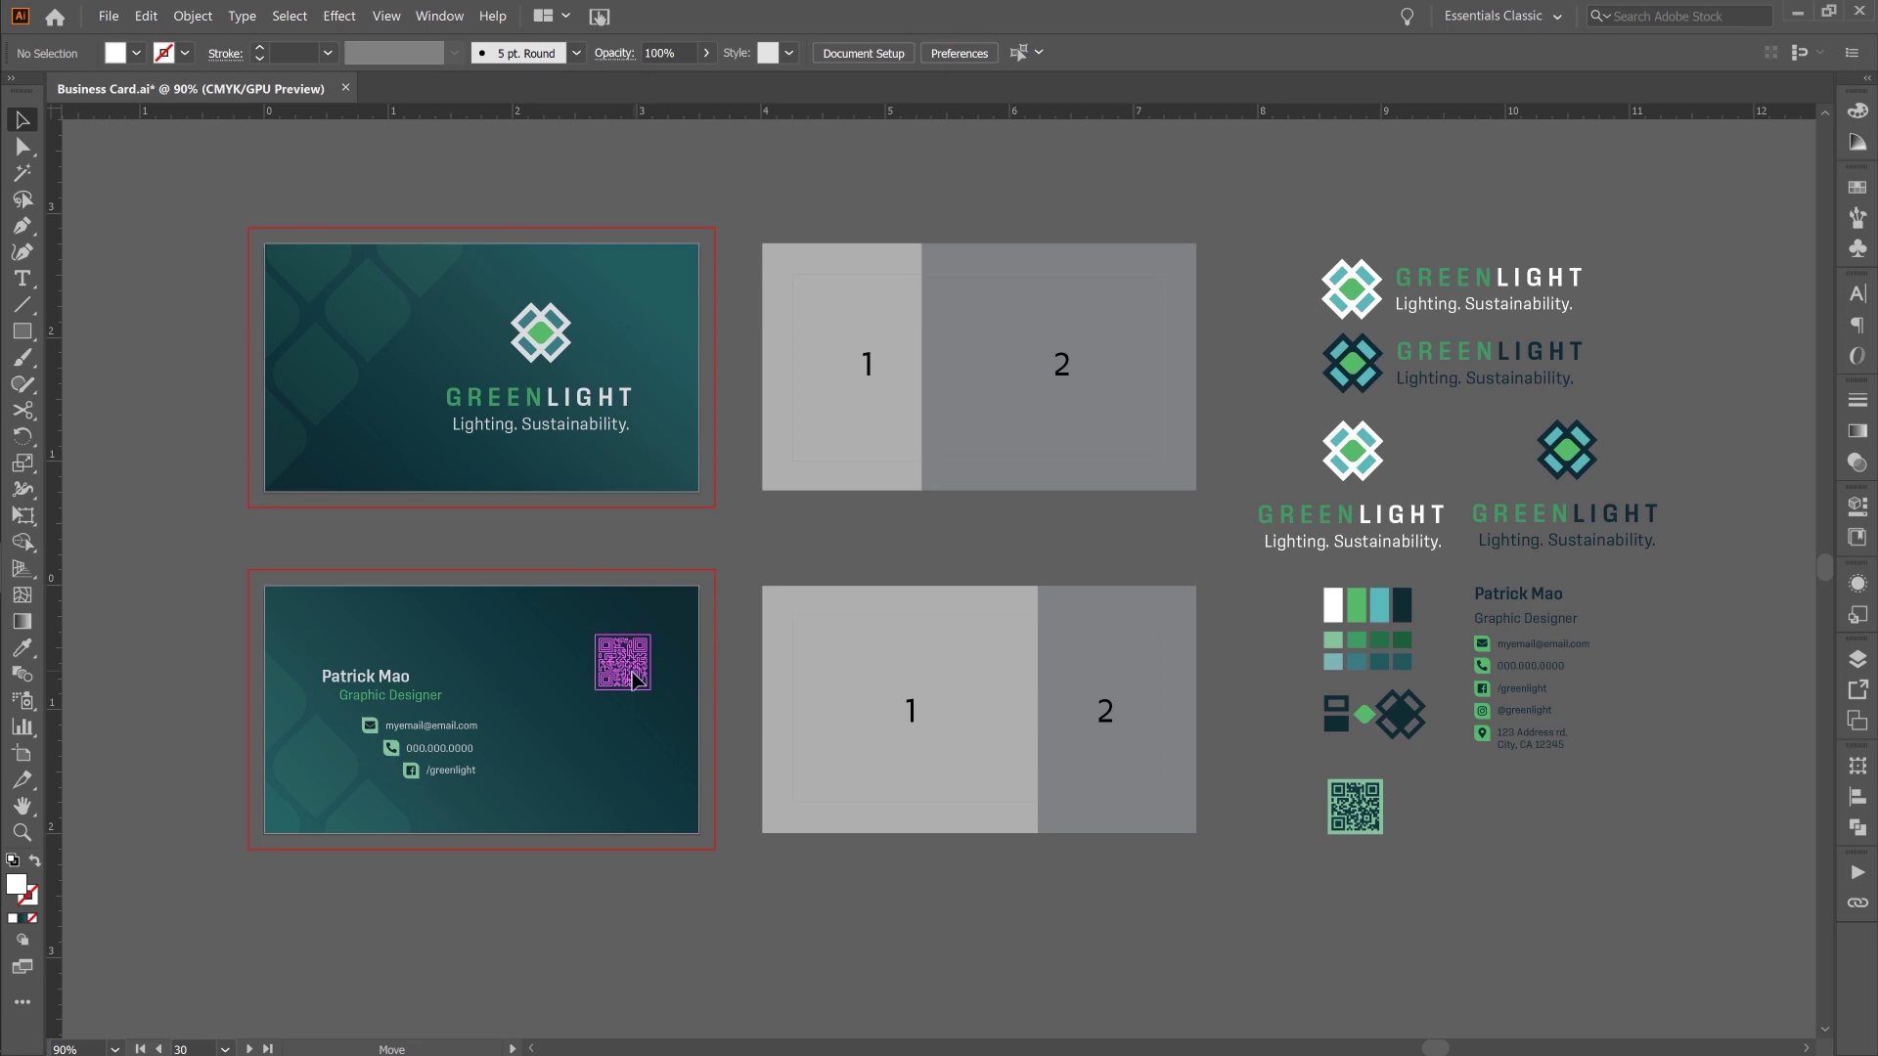
drag(628, 736, 628, 735)
click(1072, 965)
- Overlay the lower two-zone layout diagram on the gradient contact card and reposition the QR code within zone 2
drag(1027, 726, 553, 722)
click(626, 730)
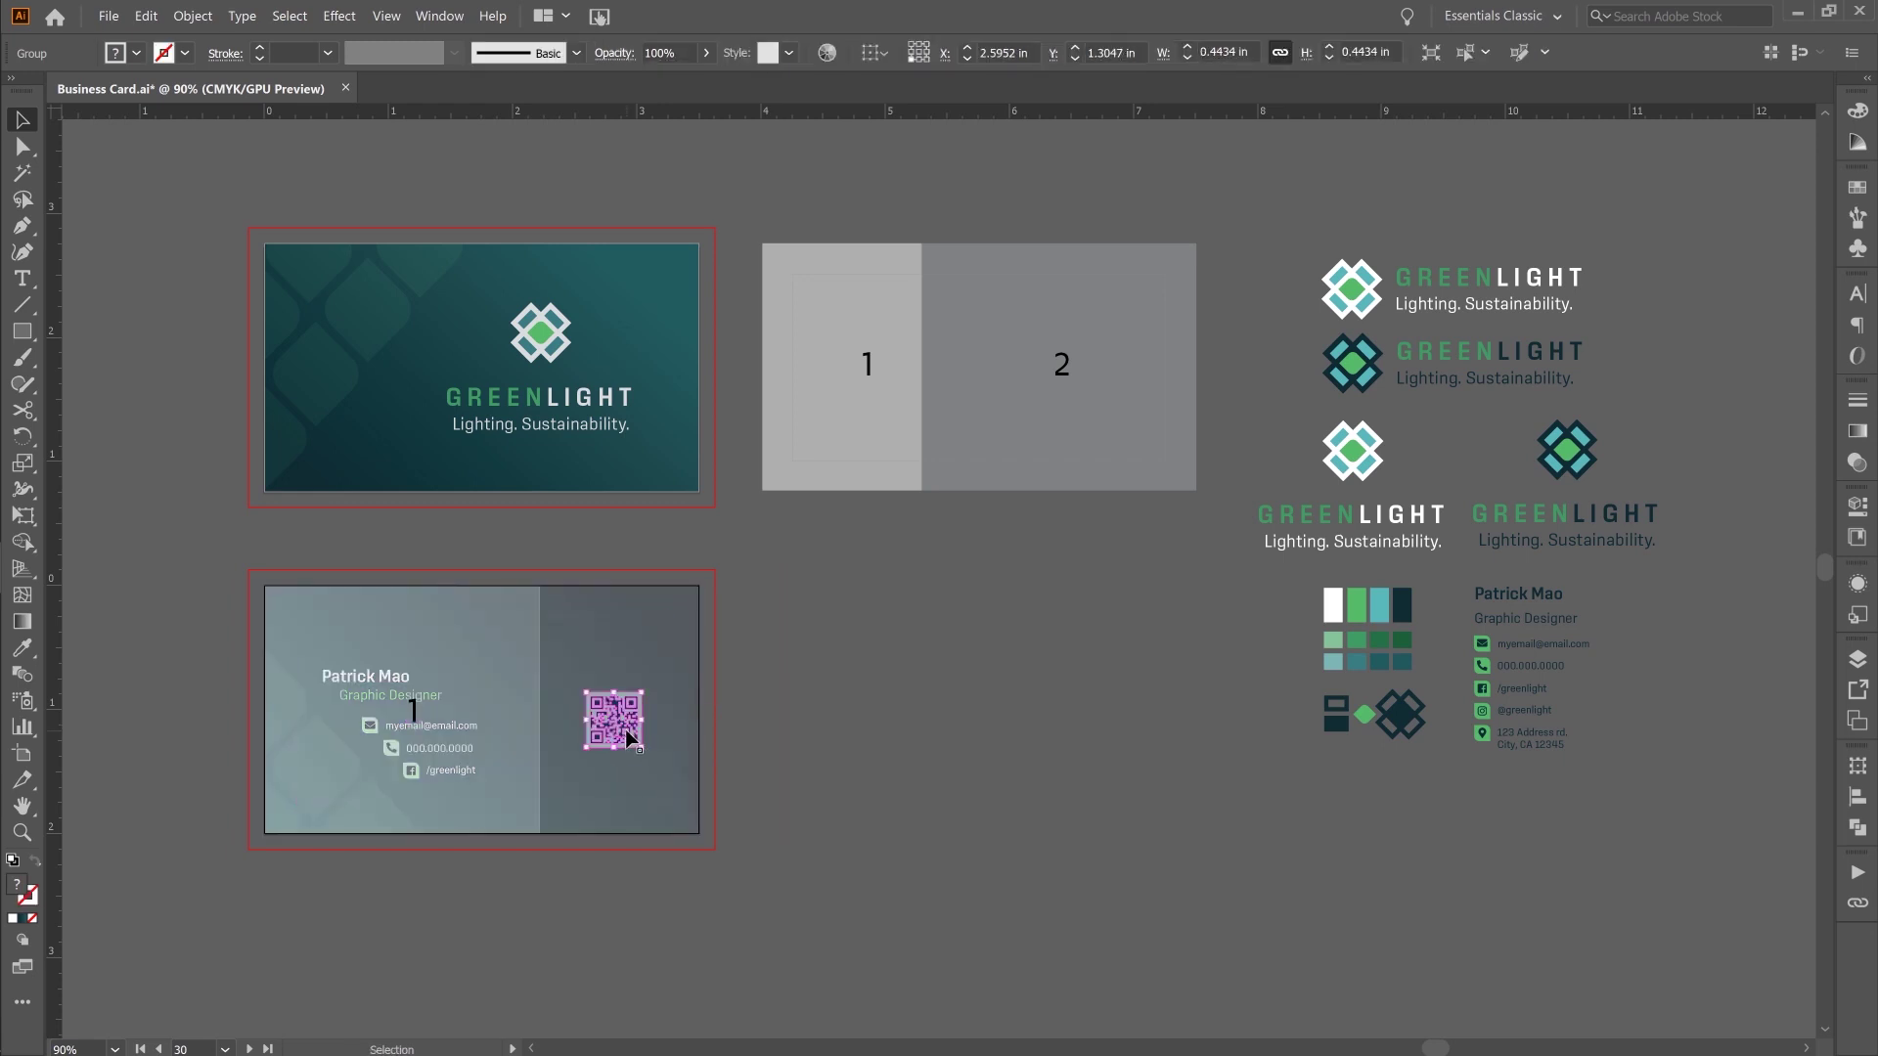
drag(608, 770, 609, 771)
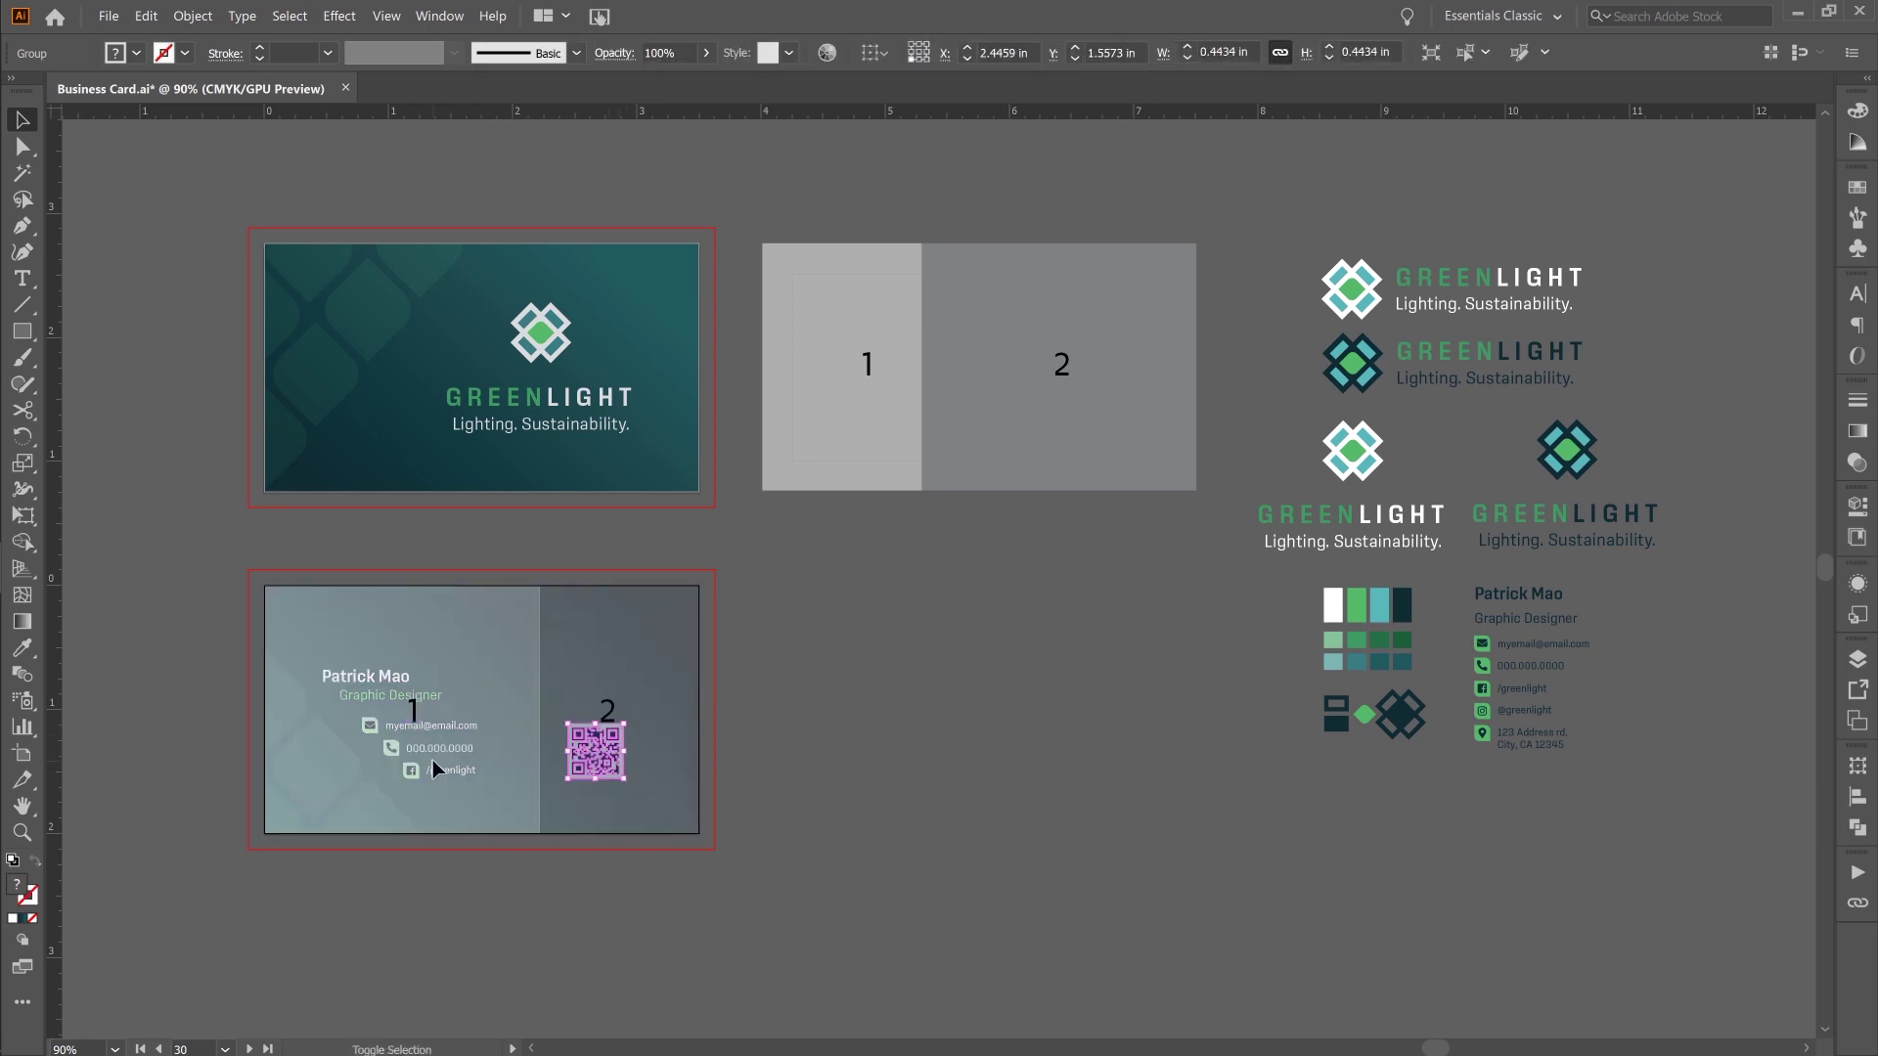
click(432, 760)
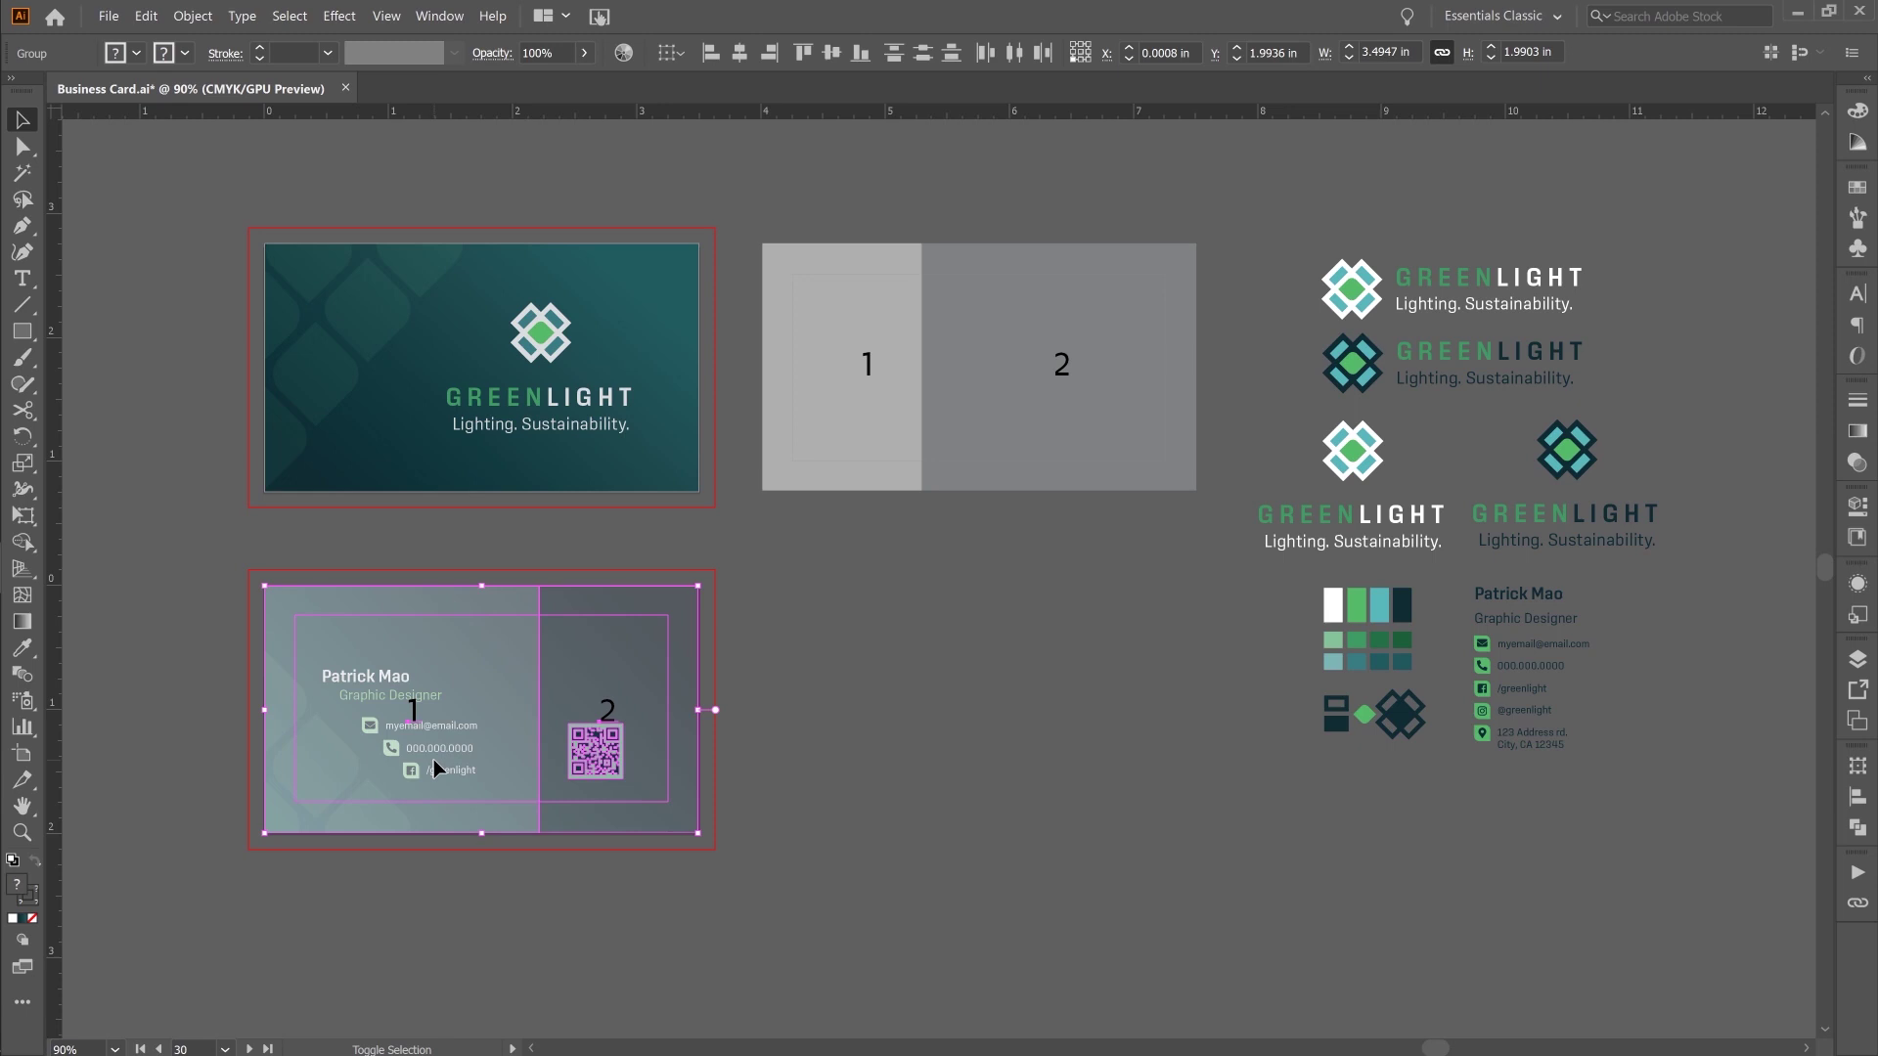
click(738, 764)
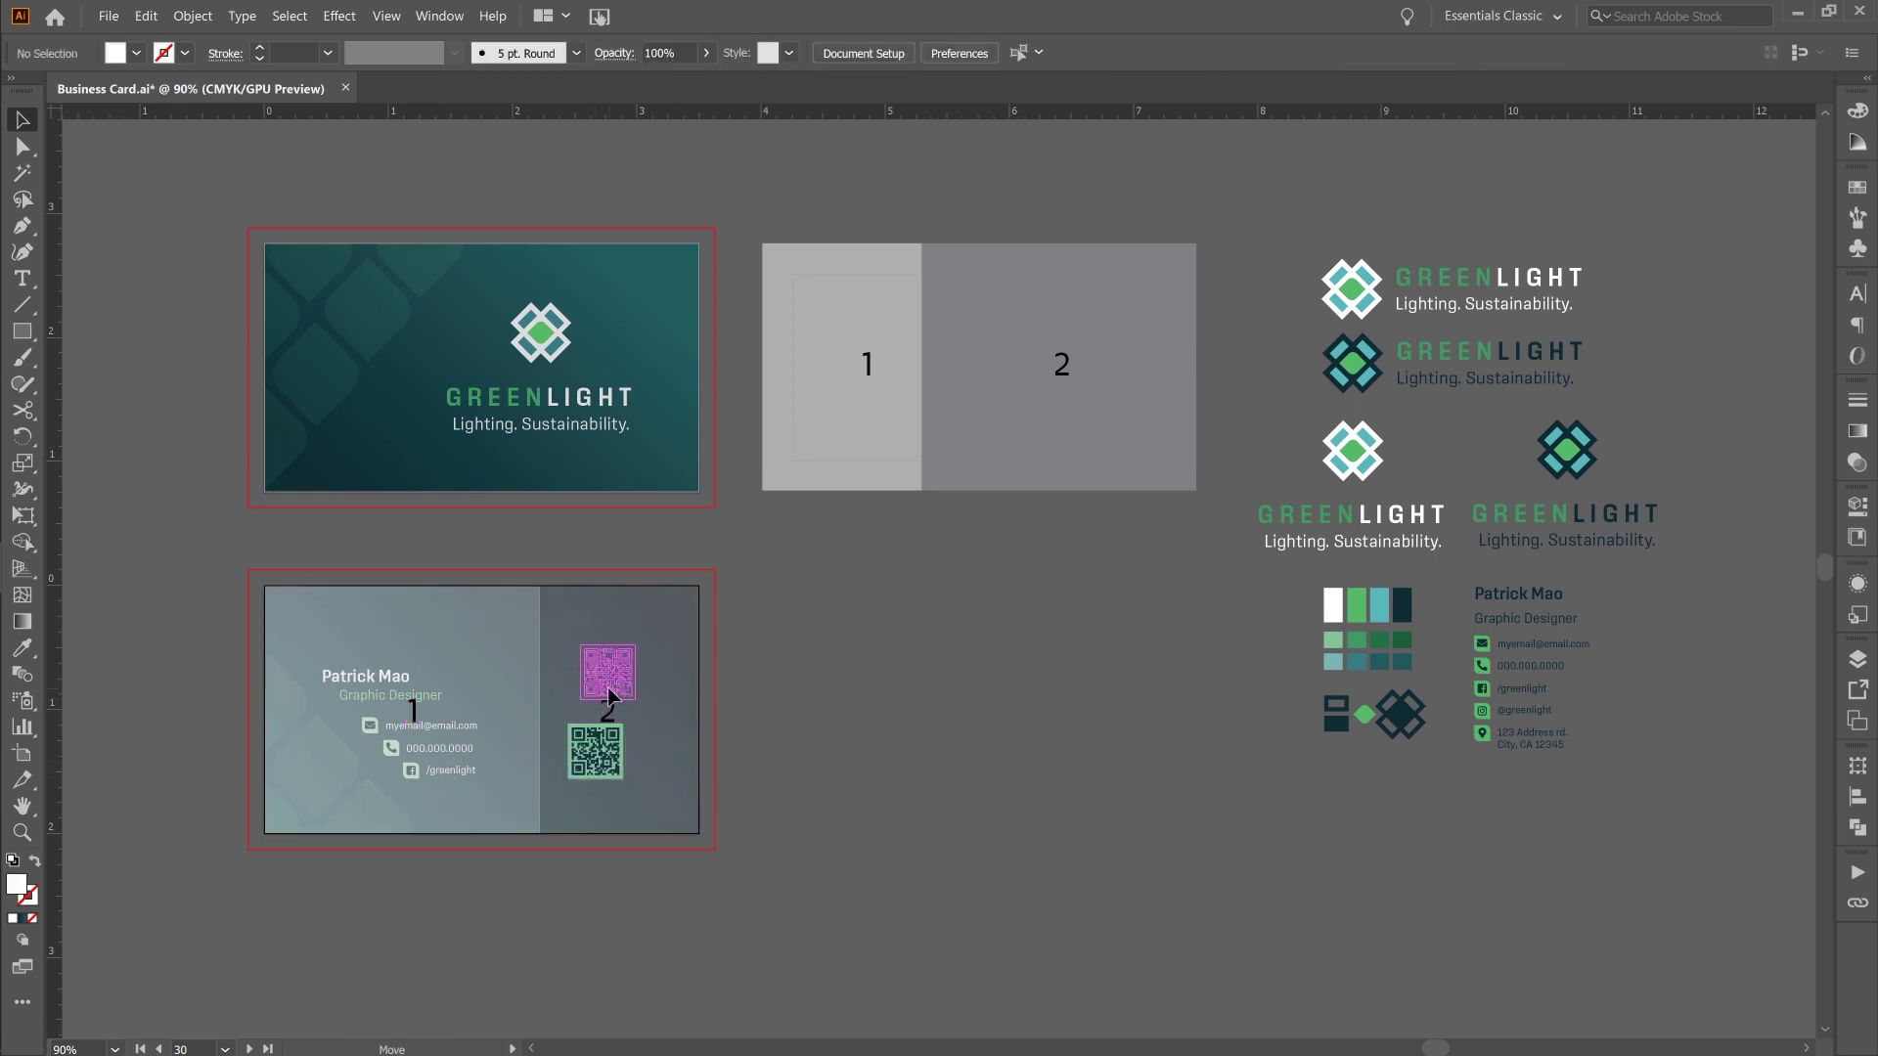
drag(608, 695, 609, 688)
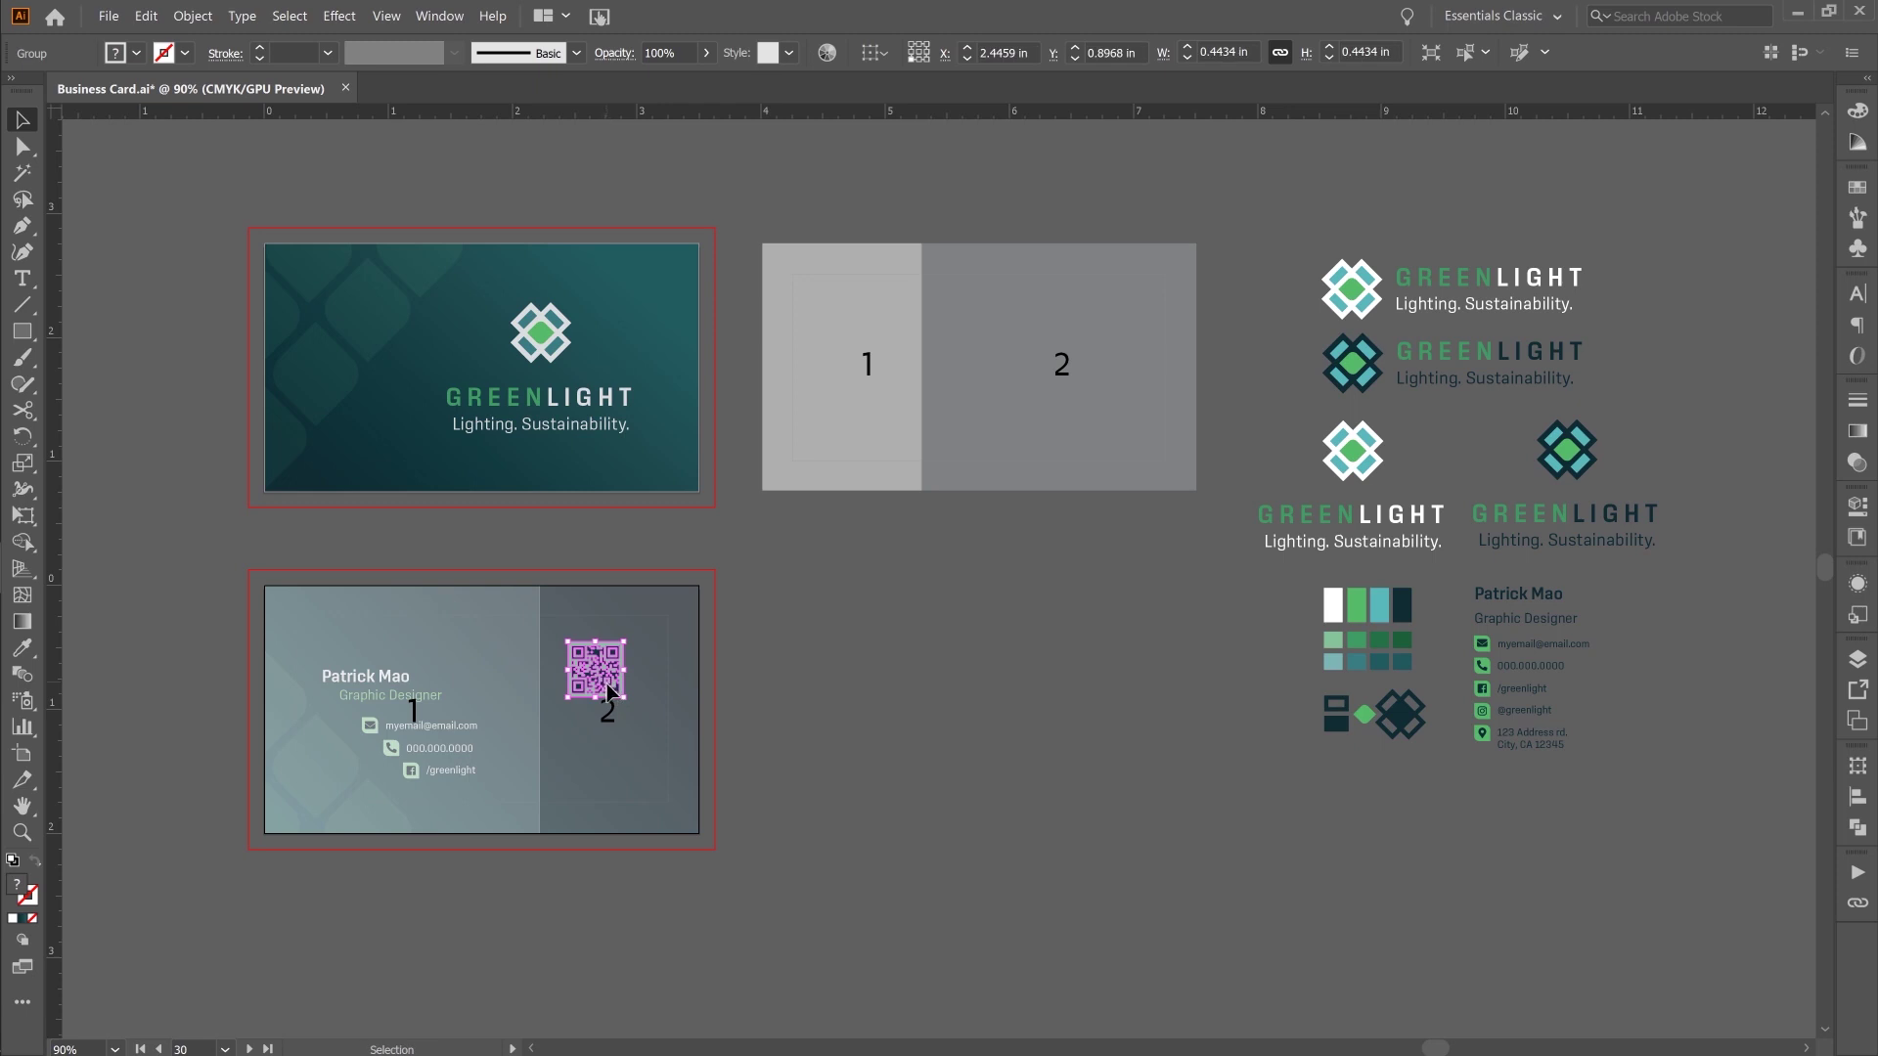
click(727, 719)
- Move the two-zone diagram back beside the contact card and place a copy of the QR code below the brand assets
drag(545, 783, 1041, 819)
click(977, 939)
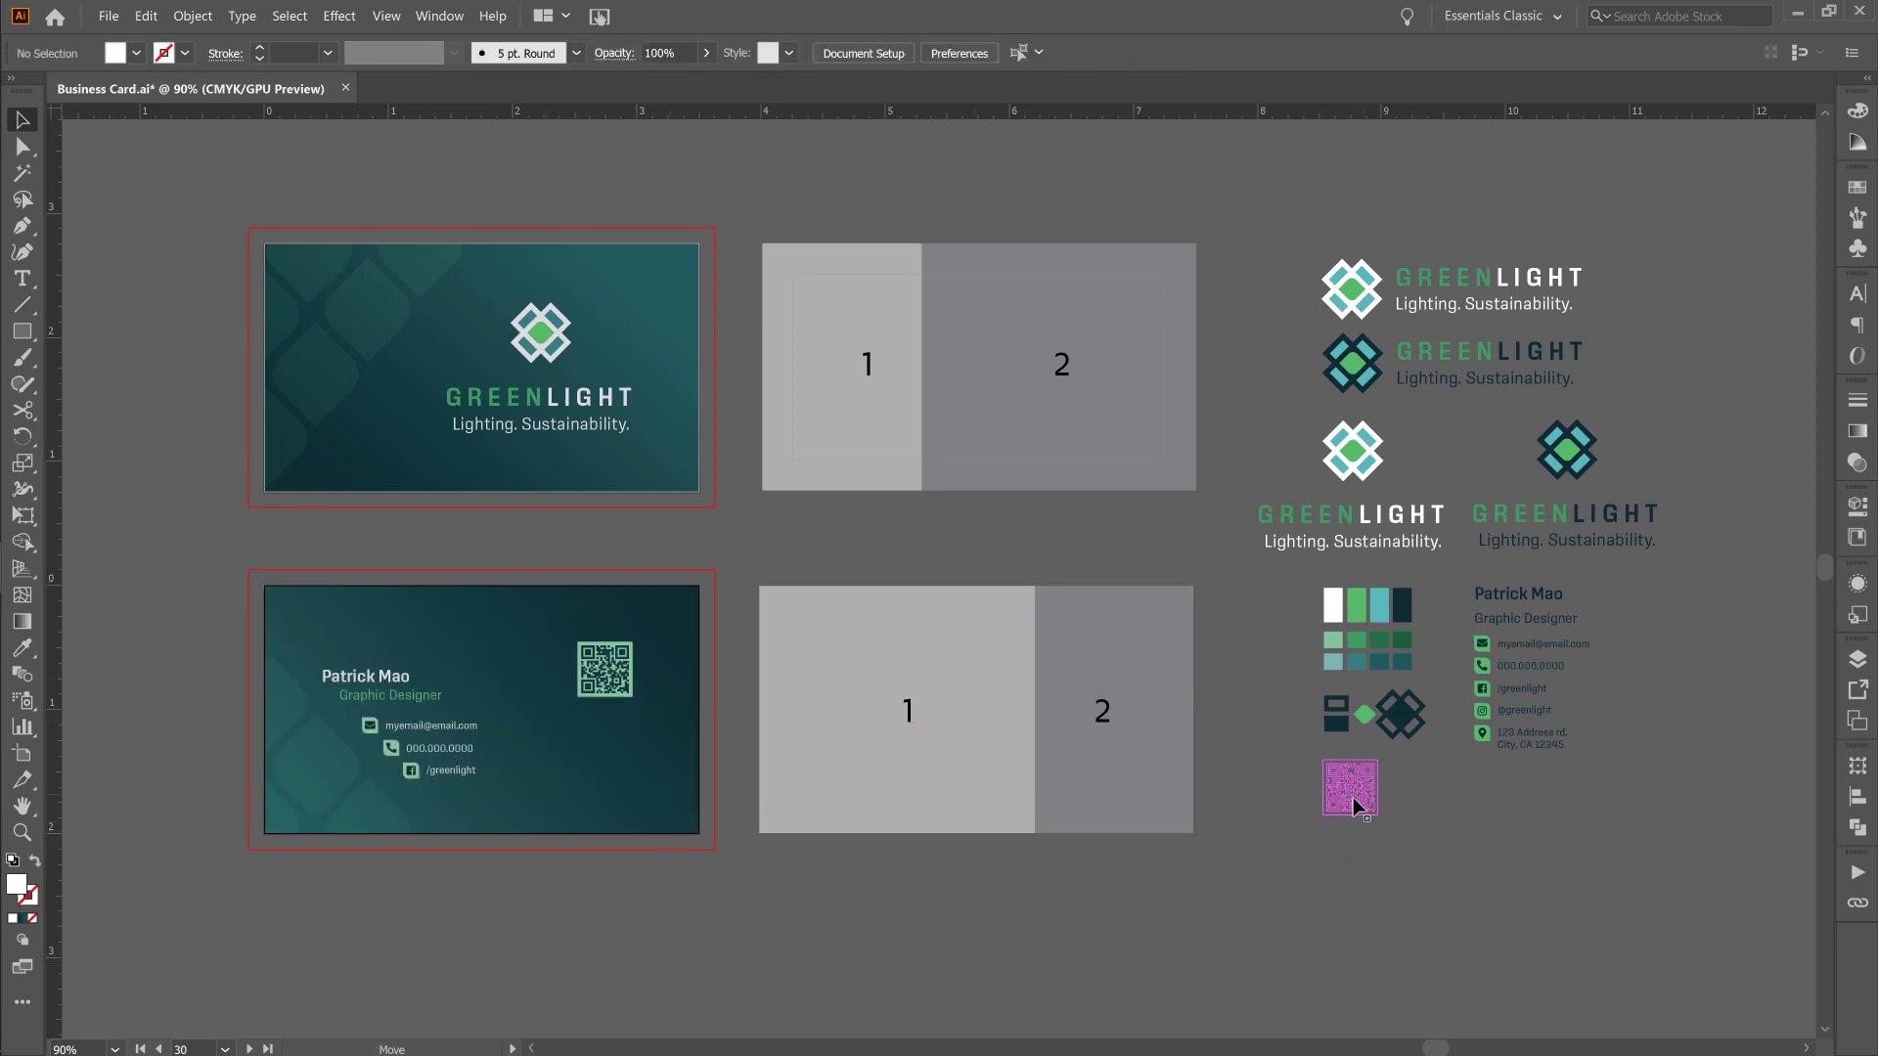
drag(1355, 802, 1354, 802)
click(1342, 861)
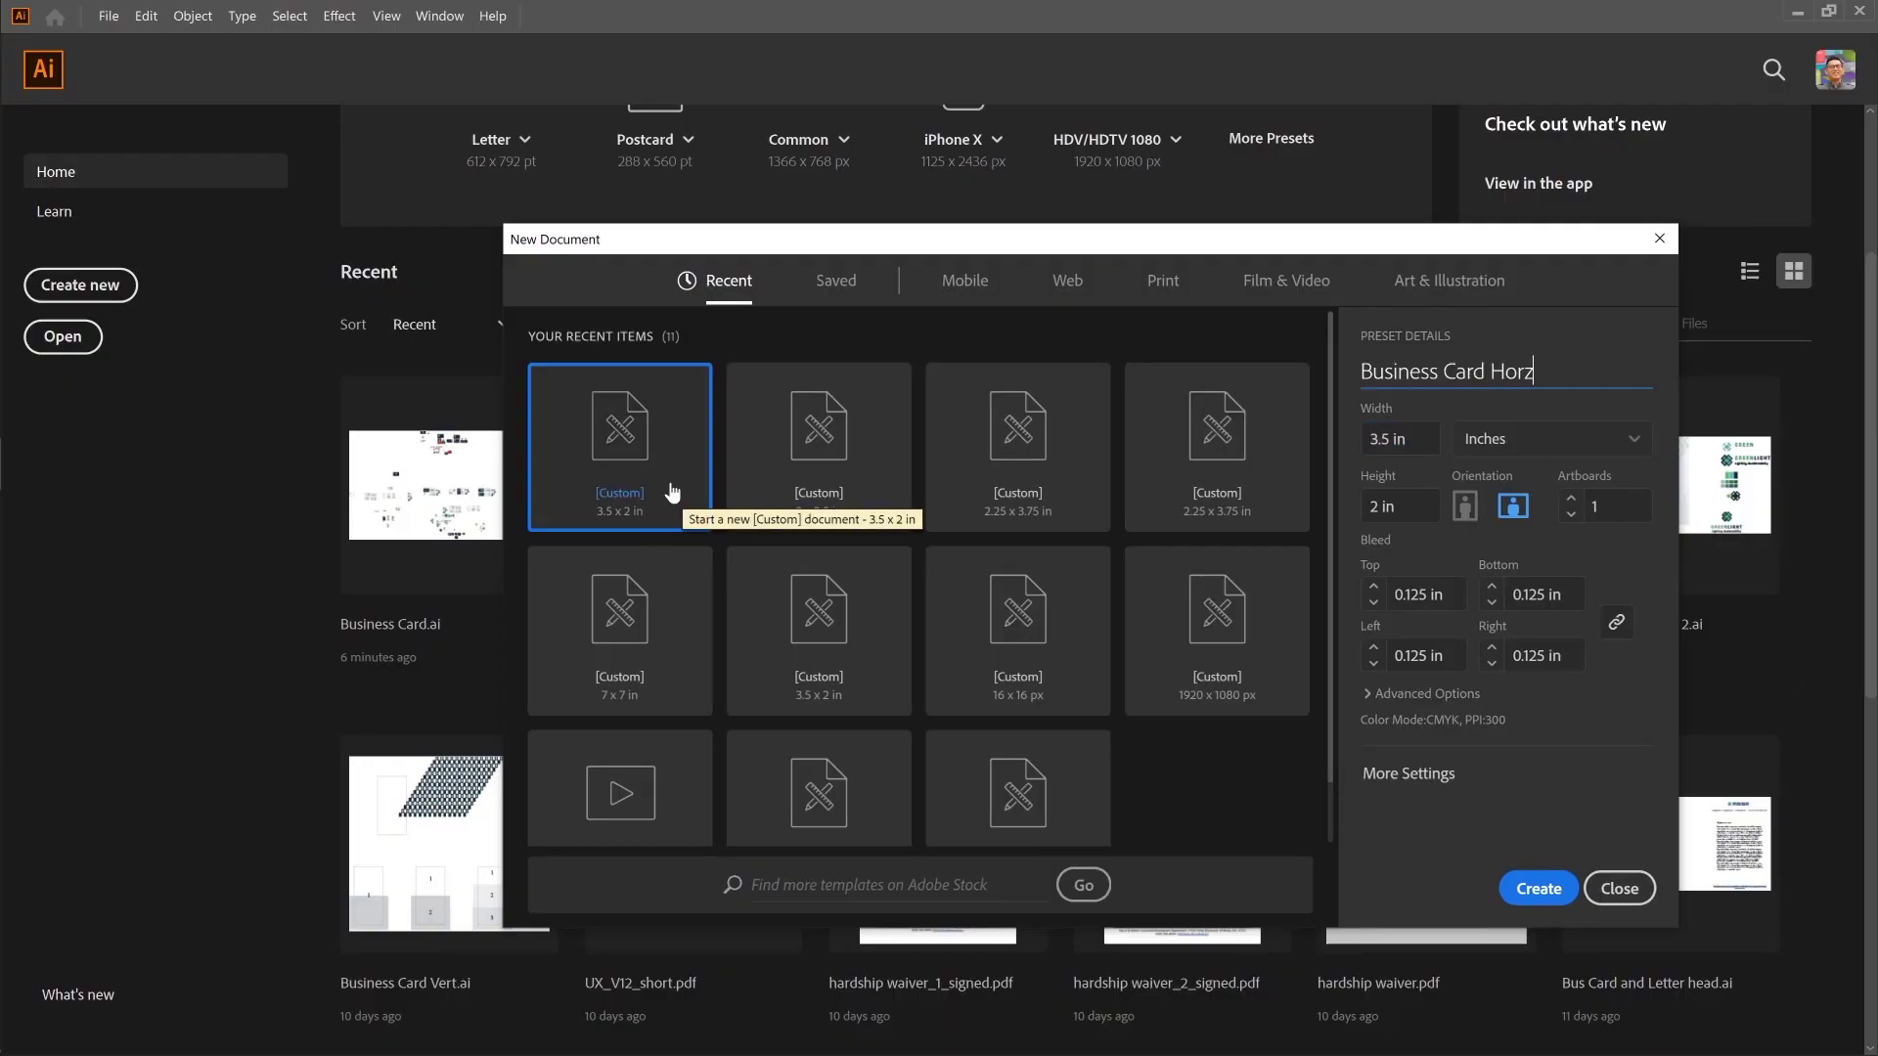
- Create the 3.5 × 2 in document Business Card Horizontal with 0.125 in bleed, and select the contact details among the brand assets
click(1529, 888)
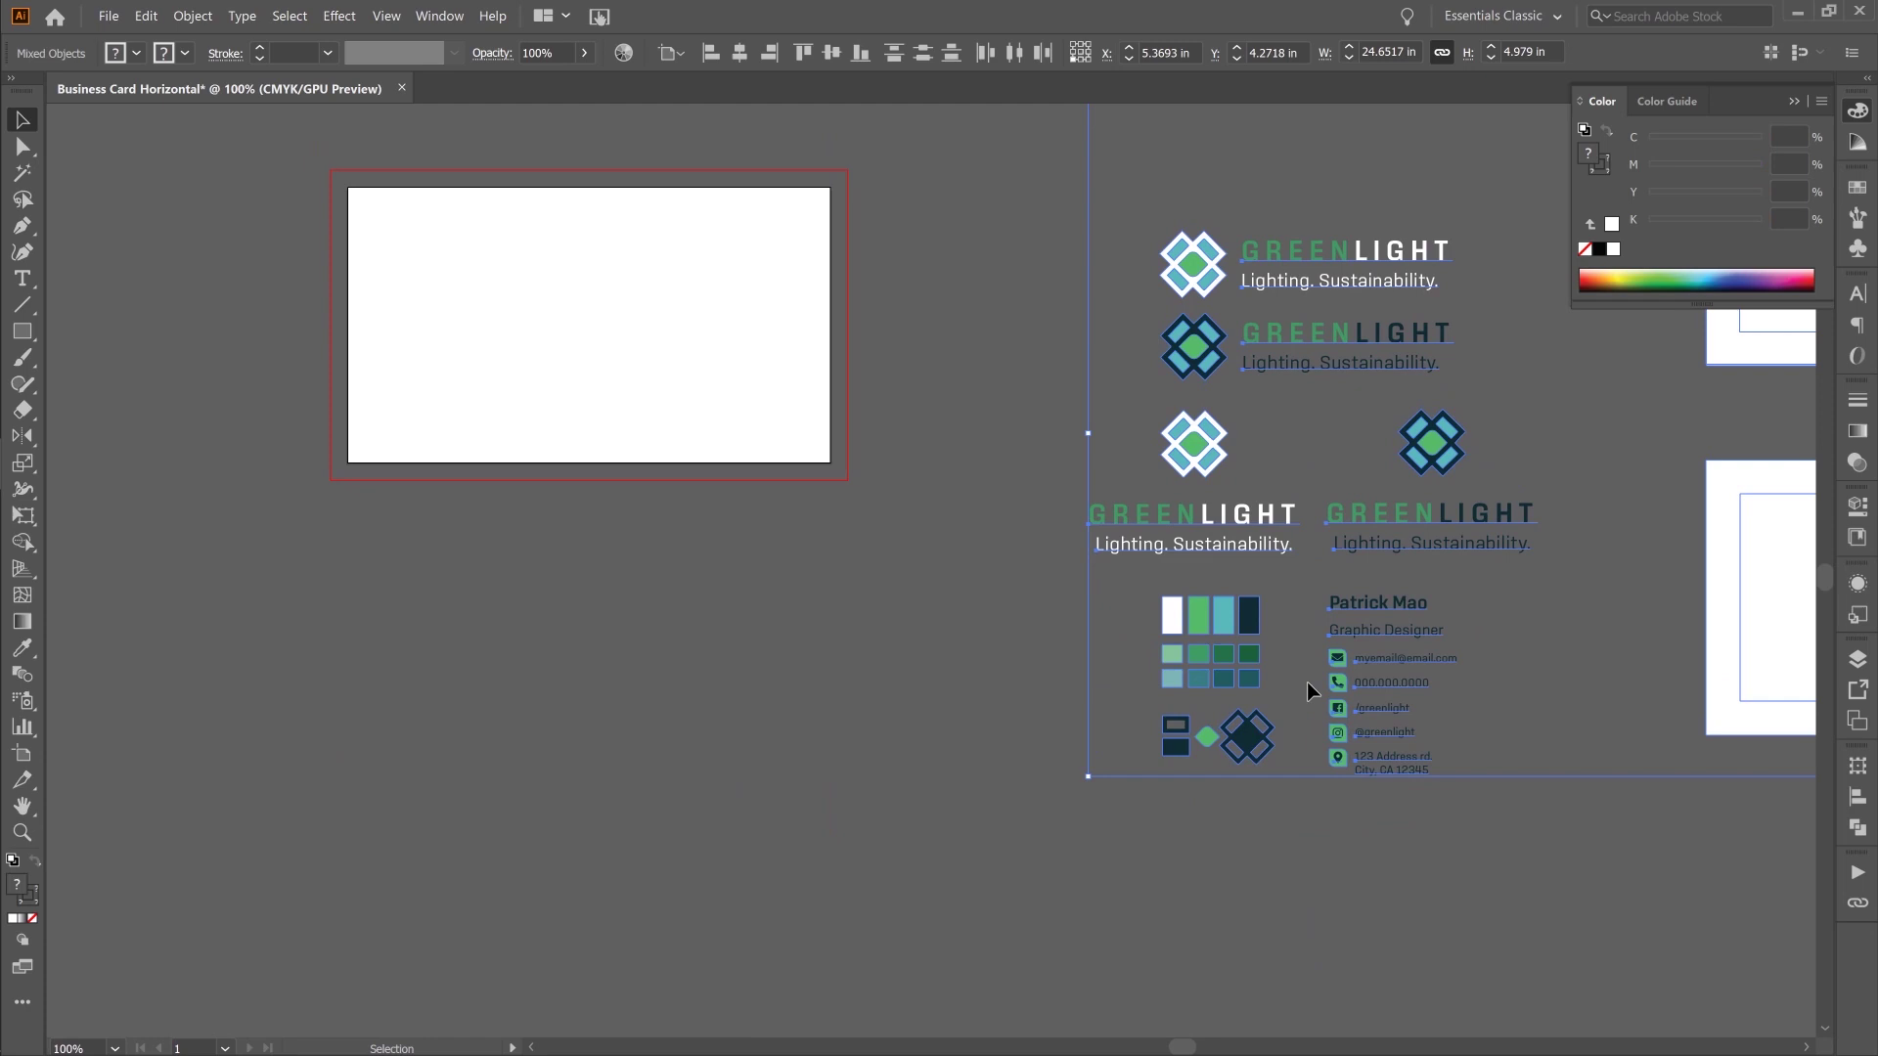
click(1337, 683)
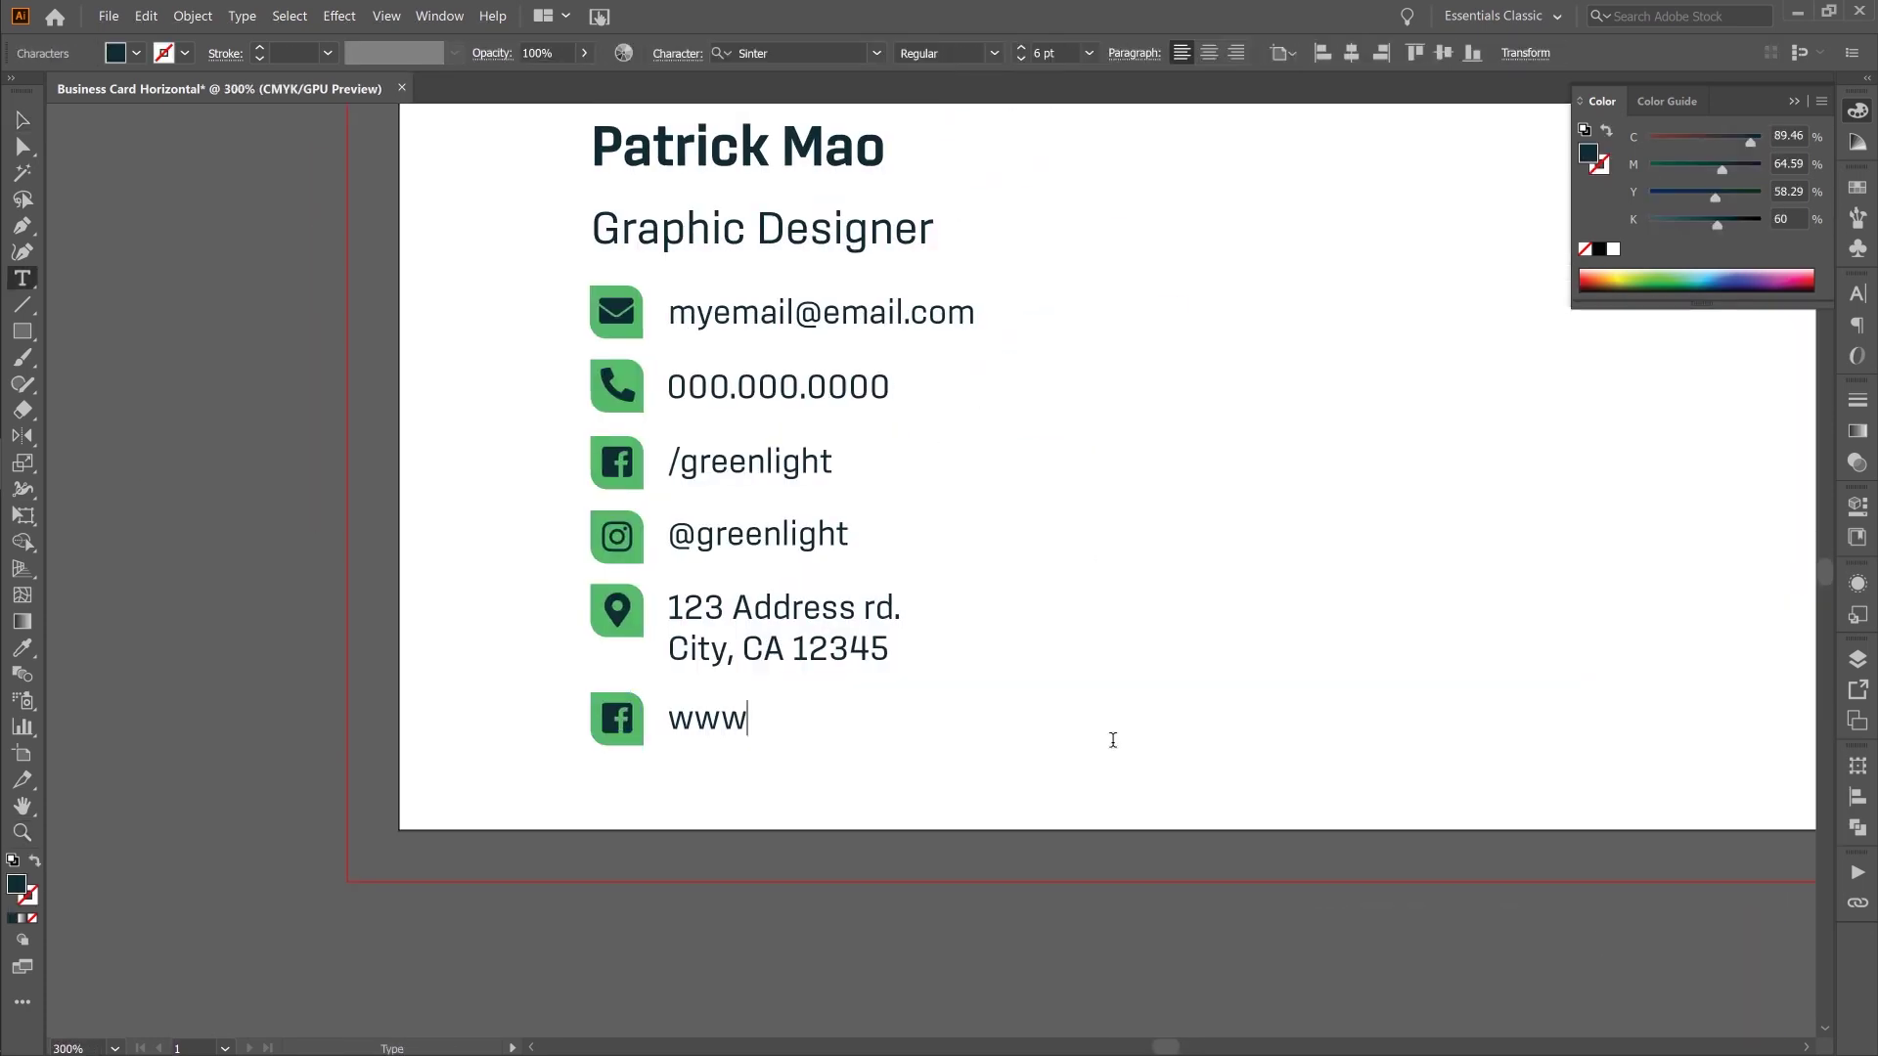
text(.greenlight.com)
key(Escape)
double_click(617, 718)
click(616, 718)
key(Delete)
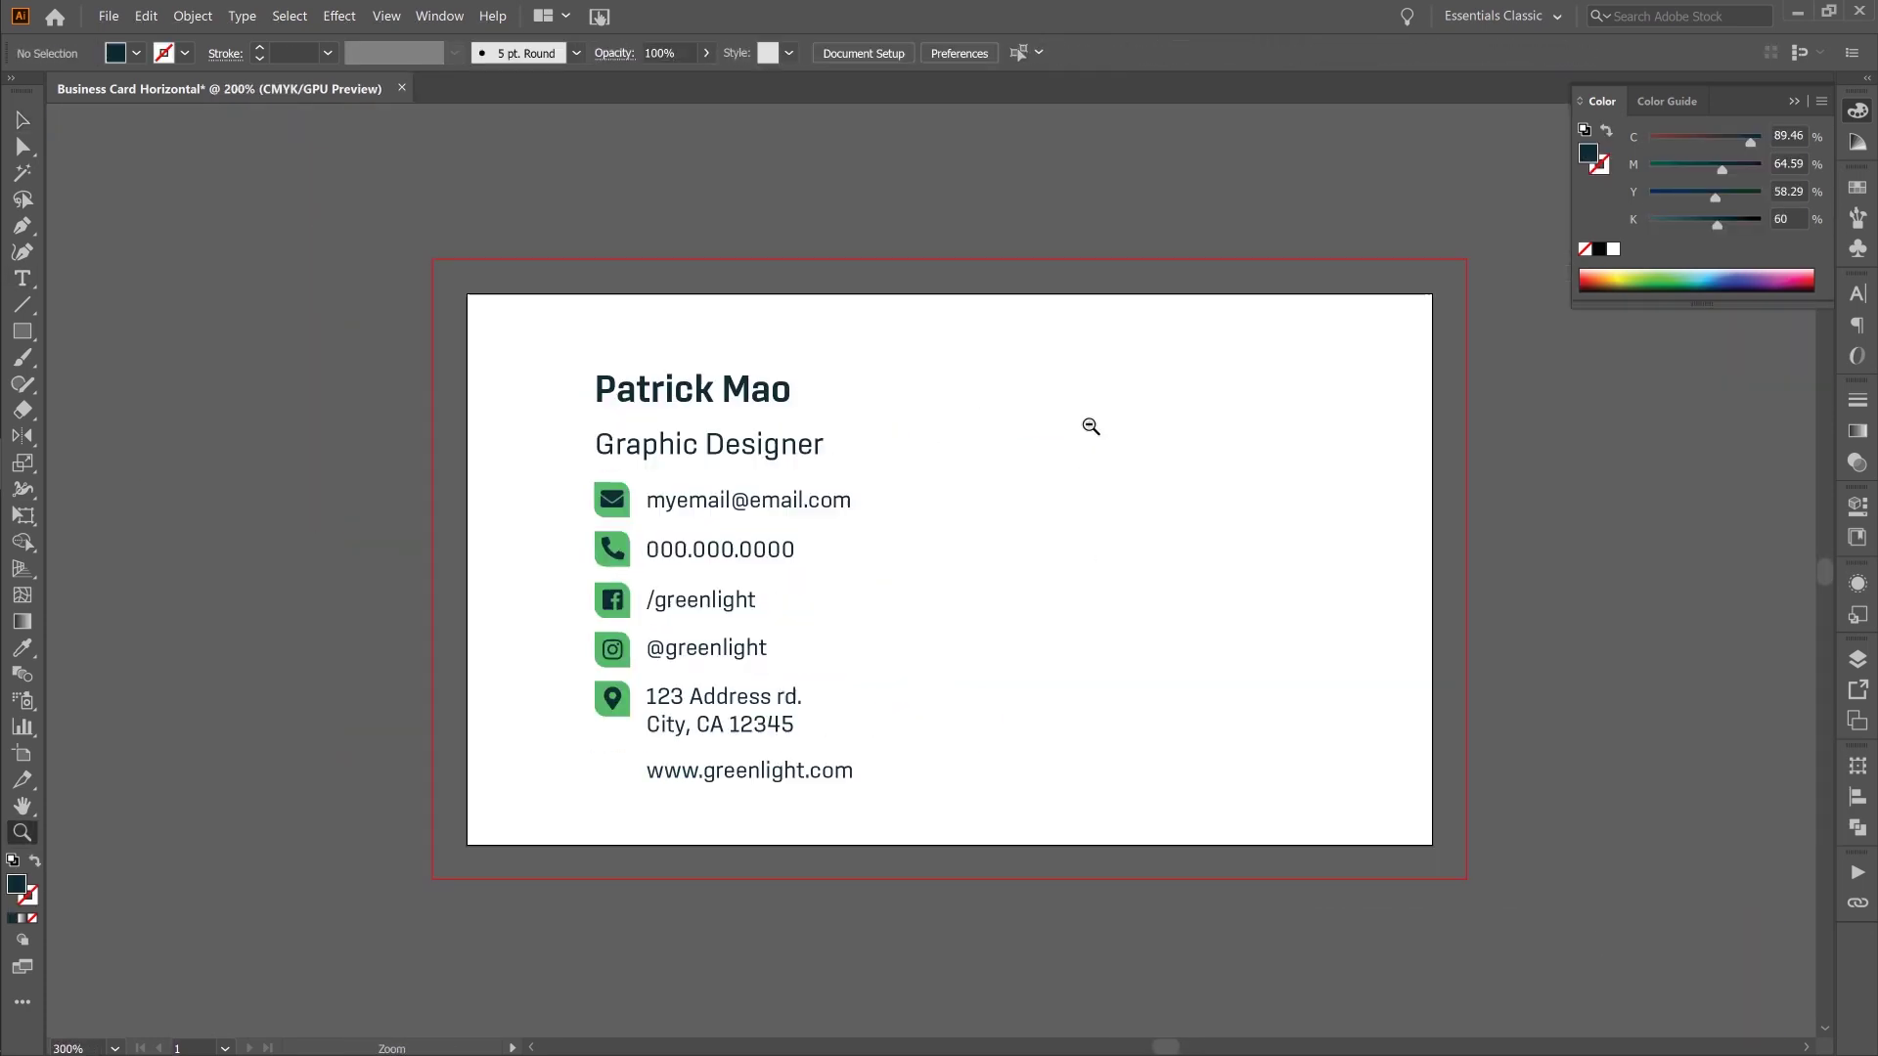
- Overlay a copy of the four-zone layout diagram on the first contact card
alt+click(782, 455)
click(809, 444)
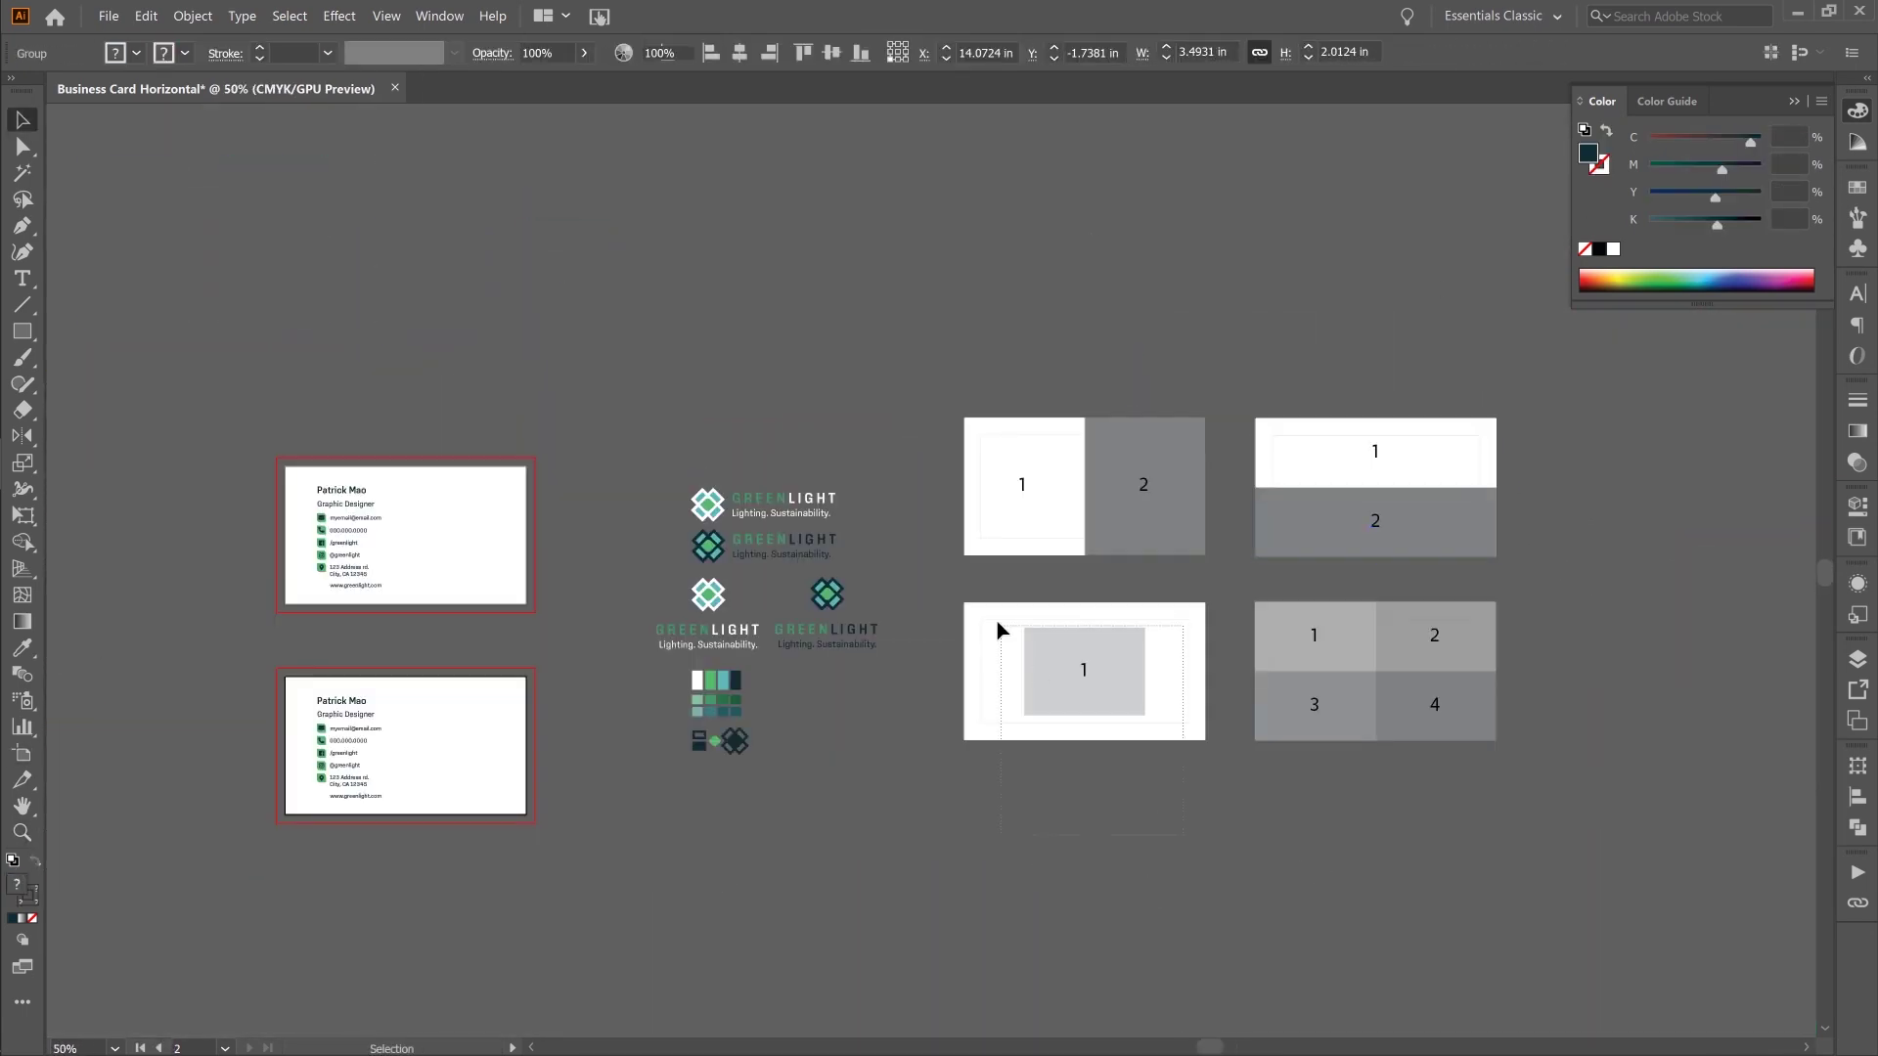
click(1172, 521)
drag(455, 580, 457, 581)
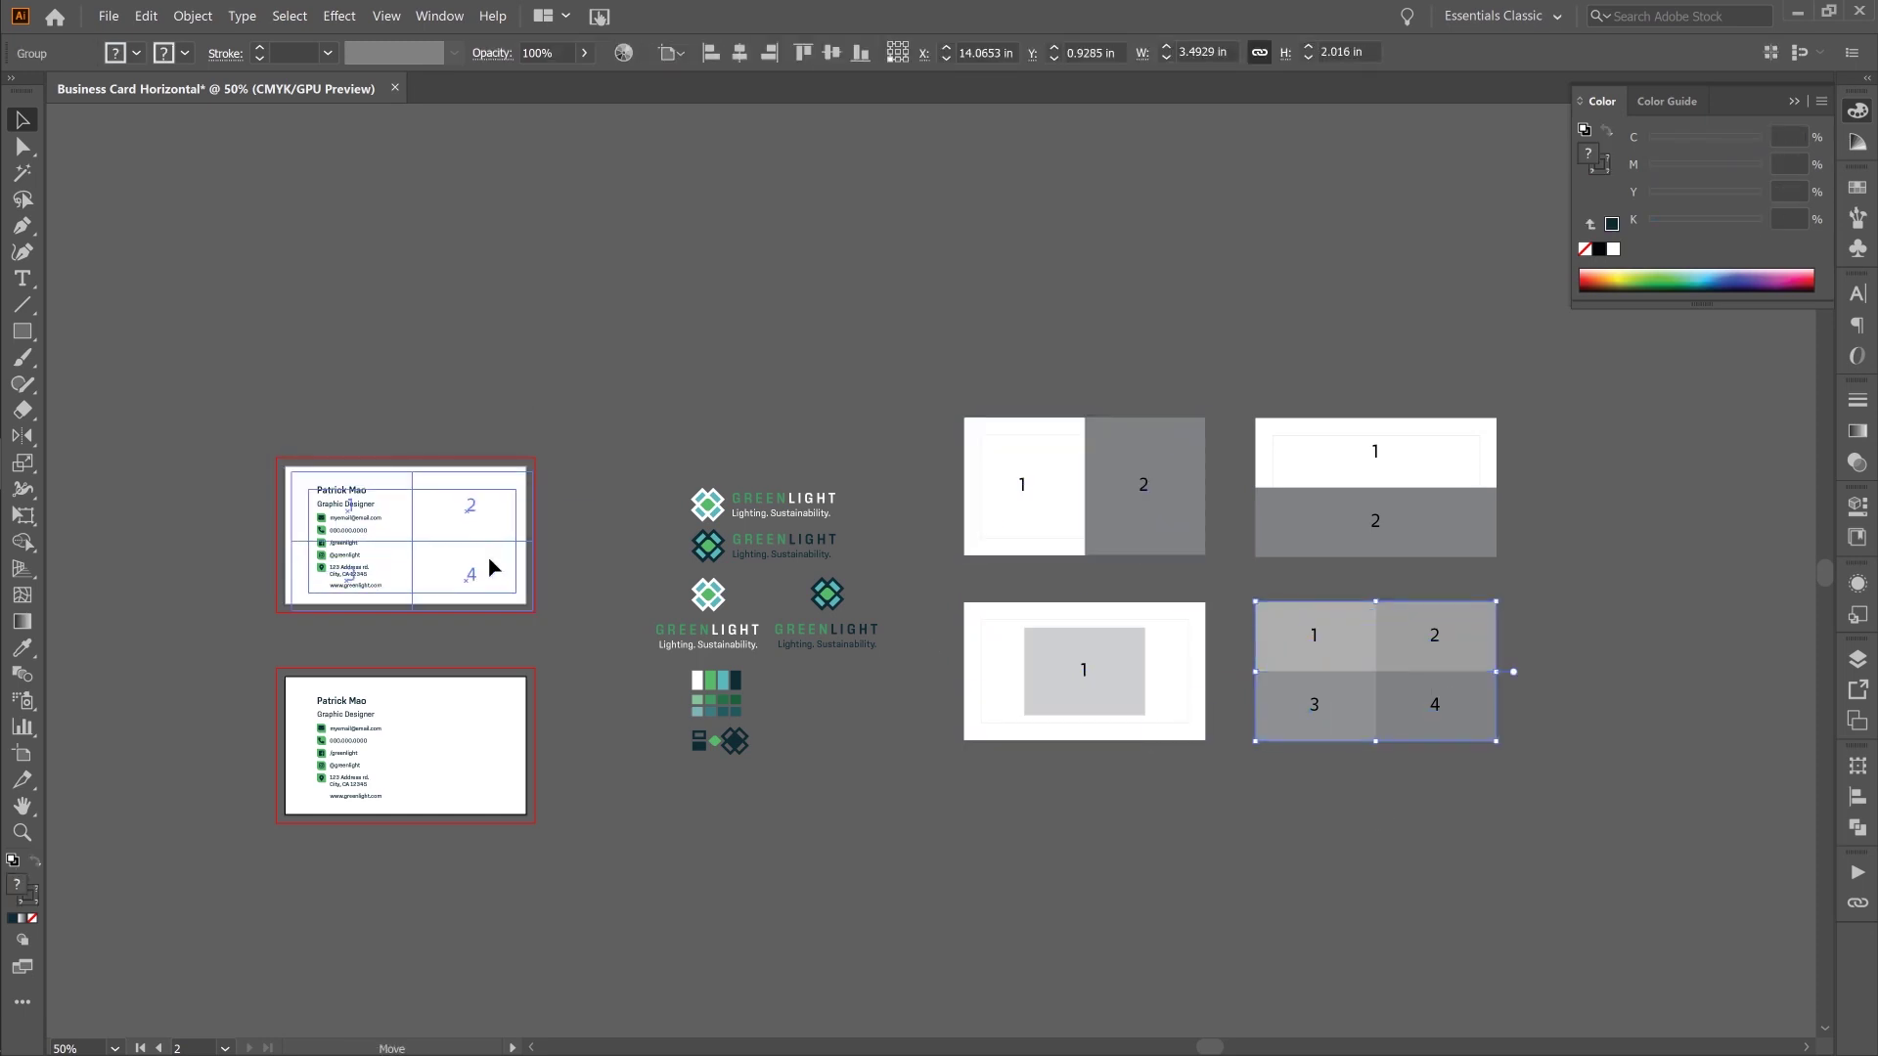
drag(495, 566, 497, 567)
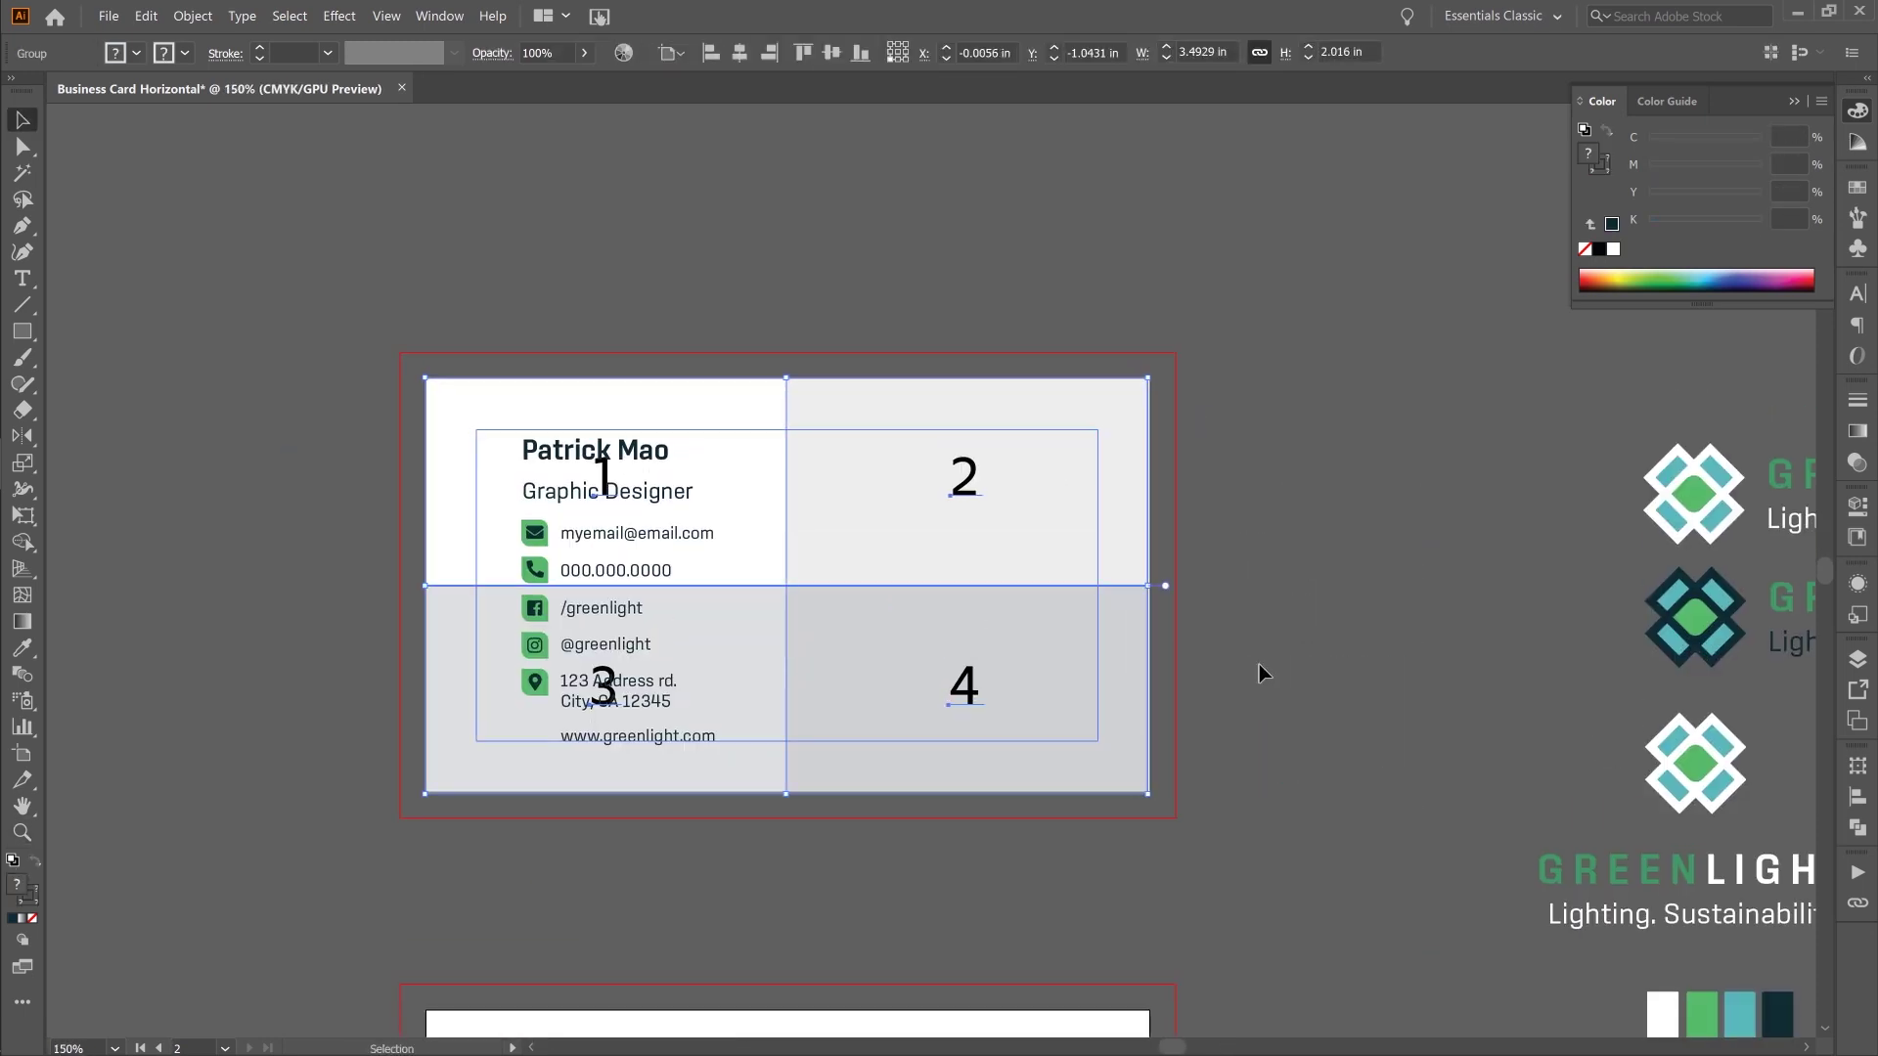
- Resize the overlaid diagram's zones so that zones 1 and 2 are taller and zones 1 and 3 are wider
key(v)
double_click(1007, 638)
click(973, 569)
drag(969, 587, 971, 620)
click(626, 615)
drag(609, 587, 611, 621)
click(734, 573)
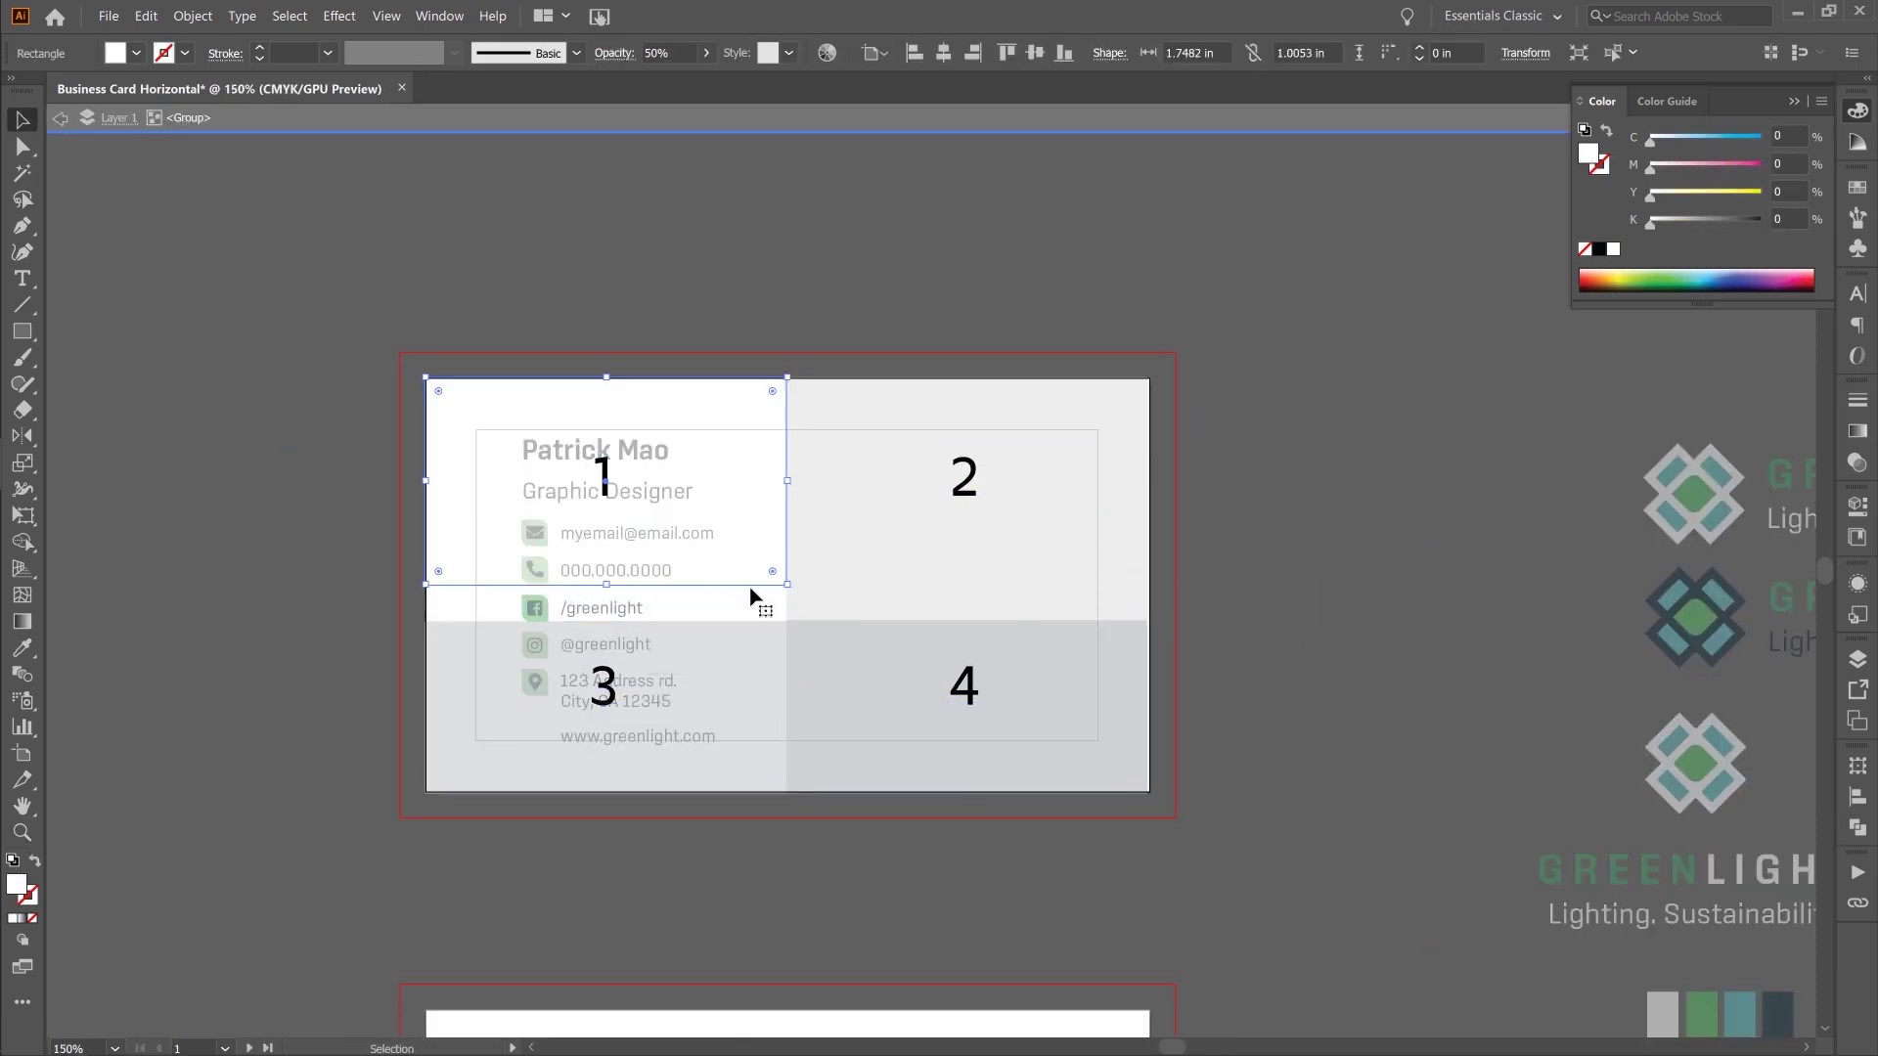
drag(784, 702, 852, 607)
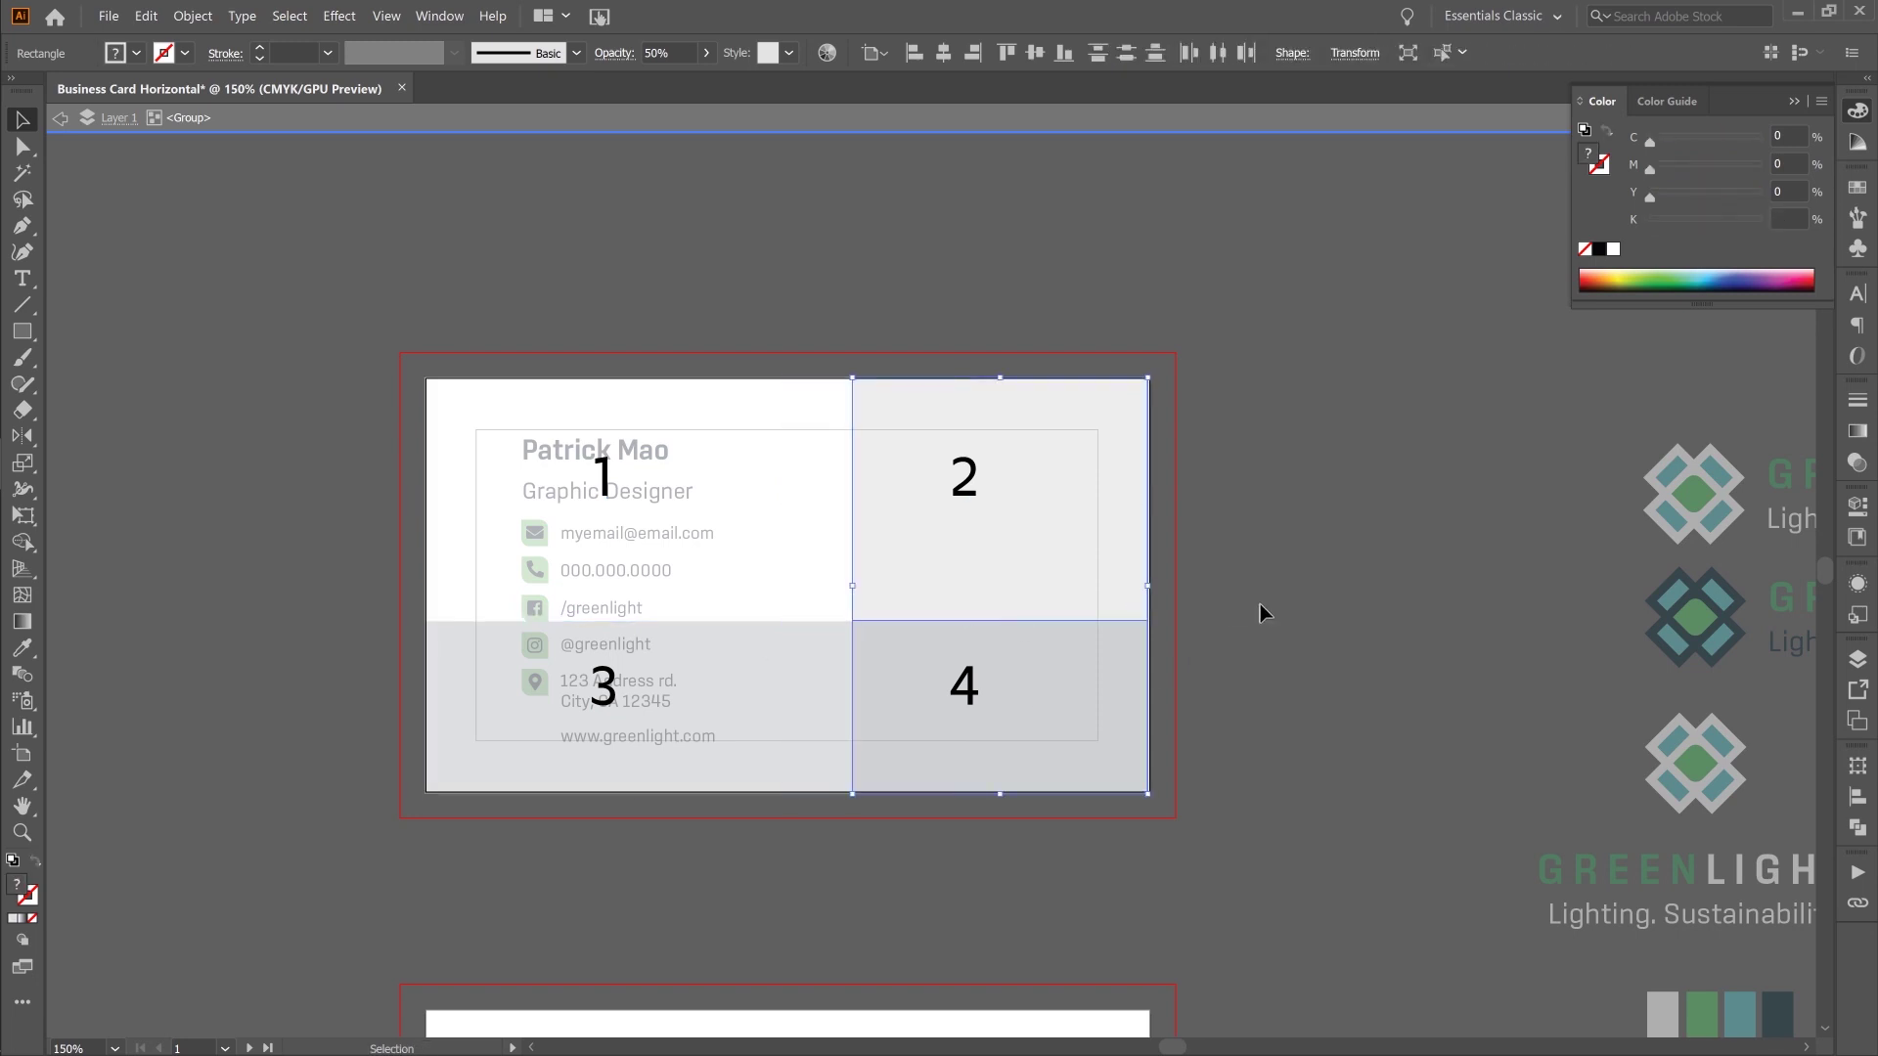
click(1259, 603)
double_click(977, 155)
- Add a vertical and a horizontal guide along the zone divisions, and move the diagram off the card to above it
key(ctrl+r)
drag(851, 111, 918, 622)
click(1249, 593)
drag(54, 563, 1255, 291)
ctrl+alt+click(1145, 623)
drag(1255, 290, 826, 276)
ctrl+double_click(868, 589)
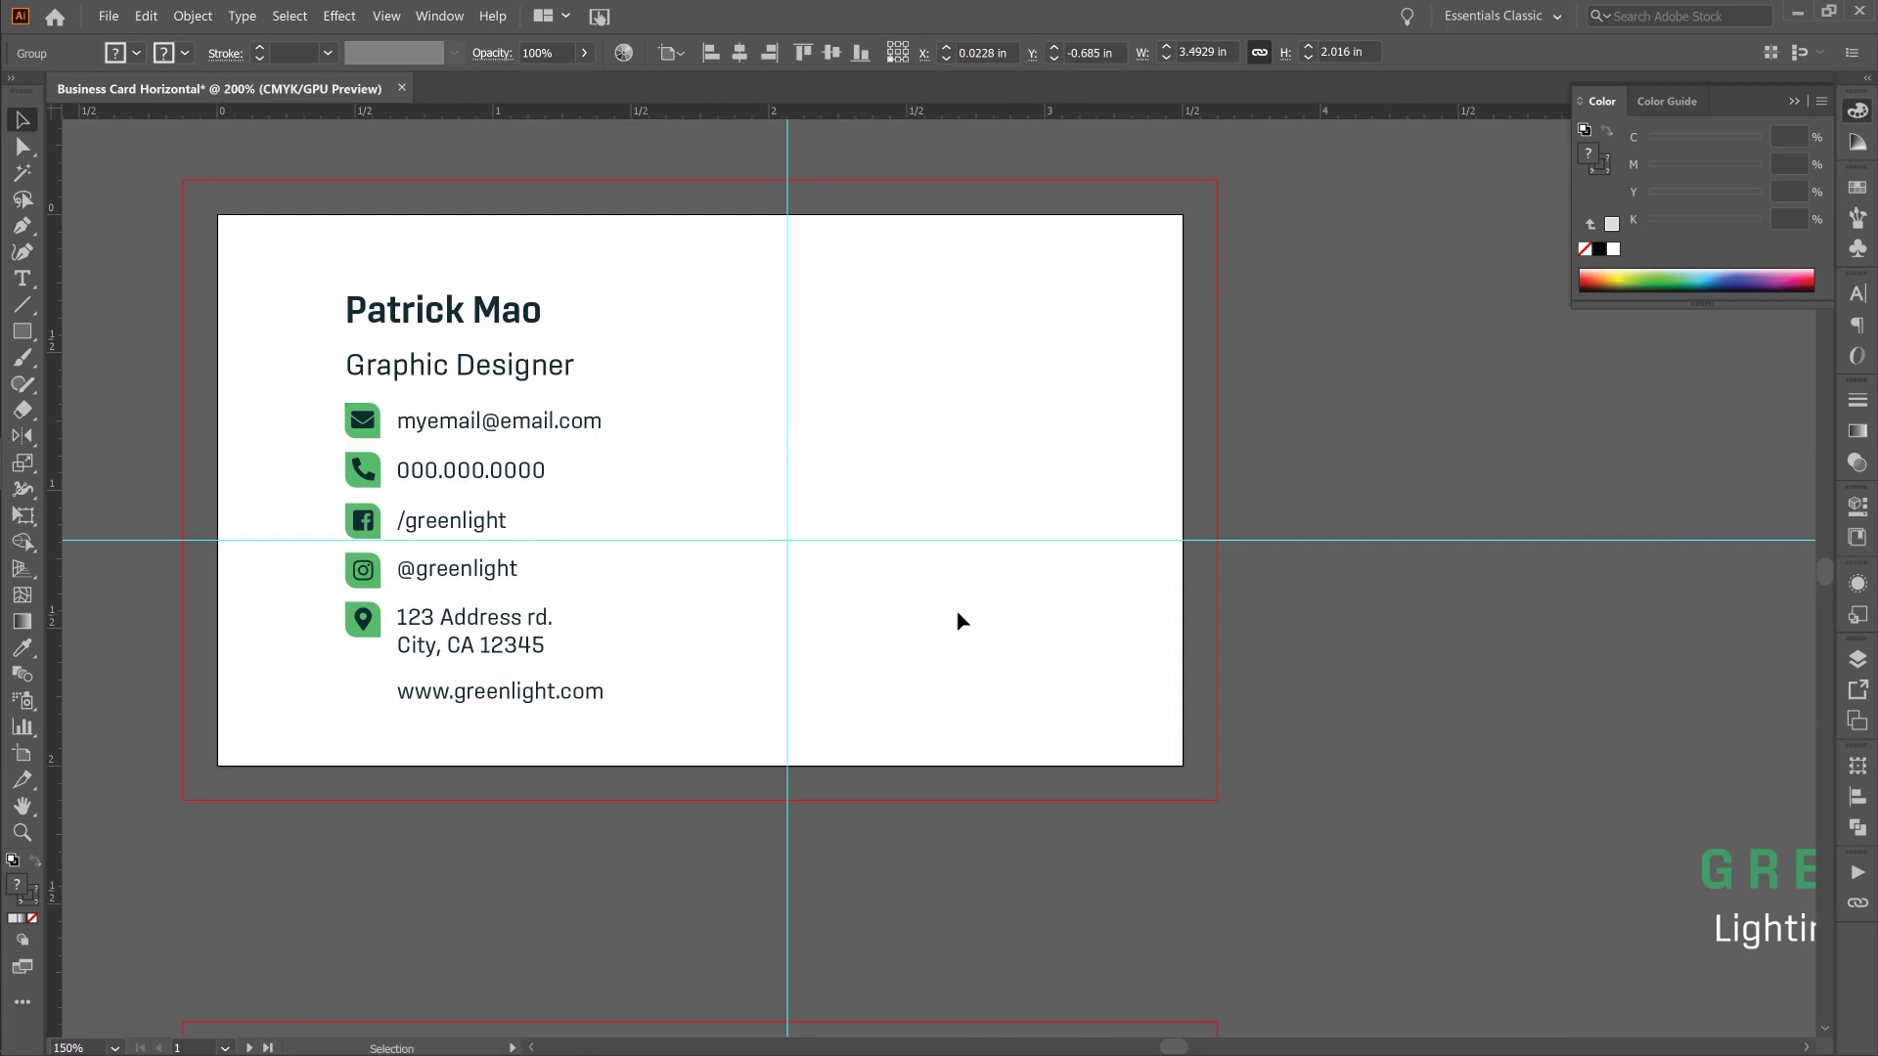
click(960, 620)
- Copy the inner margin outline from the layout diagram, center it on the contact card and lock it
ctrl+alt+click(976, 557)
drag(846, 449, 935, 562)
double_click(483, 234)
key(ctrl+c)
key(Escape)
key(ctrl+v)
click(1034, 53)
click(943, 52)
click(1017, 332)
click(1080, 754)
key(ctrl+2)
- Separate the contact details and move the Facebook and Instagram lines into the lower-right zone of the card
ctrl+click(856, 689)
drag(889, 767, 951, 905)
key(ctrl+a)
drag(802, 399, 645, 489)
click(682, 544)
click(633, 639)
shift+click(630, 688)
drag(630, 689, 1079, 731)
- Move the address up below the phone line, and place the website above the social lines in the lower-right zone
click(658, 808)
drag(651, 742, 651, 646)
drag(639, 805, 1071, 636)
shift+click(1102, 688)
drag(1100, 728, 1100, 778)
- Move the email, phone and address block into the lower-left zone against the margin and adjust the website line's height
drag(832, 704, 636, 533)
drag(668, 587, 610, 725)
click(857, 688)
drag(859, 657, 861, 635)
drag(621, 730, 616, 722)
- Move the name and job title against the left margin above the horizontal guide, and enlarge the job title to 10 pt
click(665, 430)
shift+click(680, 492)
drag(680, 492, 614, 580)
scroll(1044, 53, up, 2)
click(685, 574)
scroll(1041, 55, up, 2)
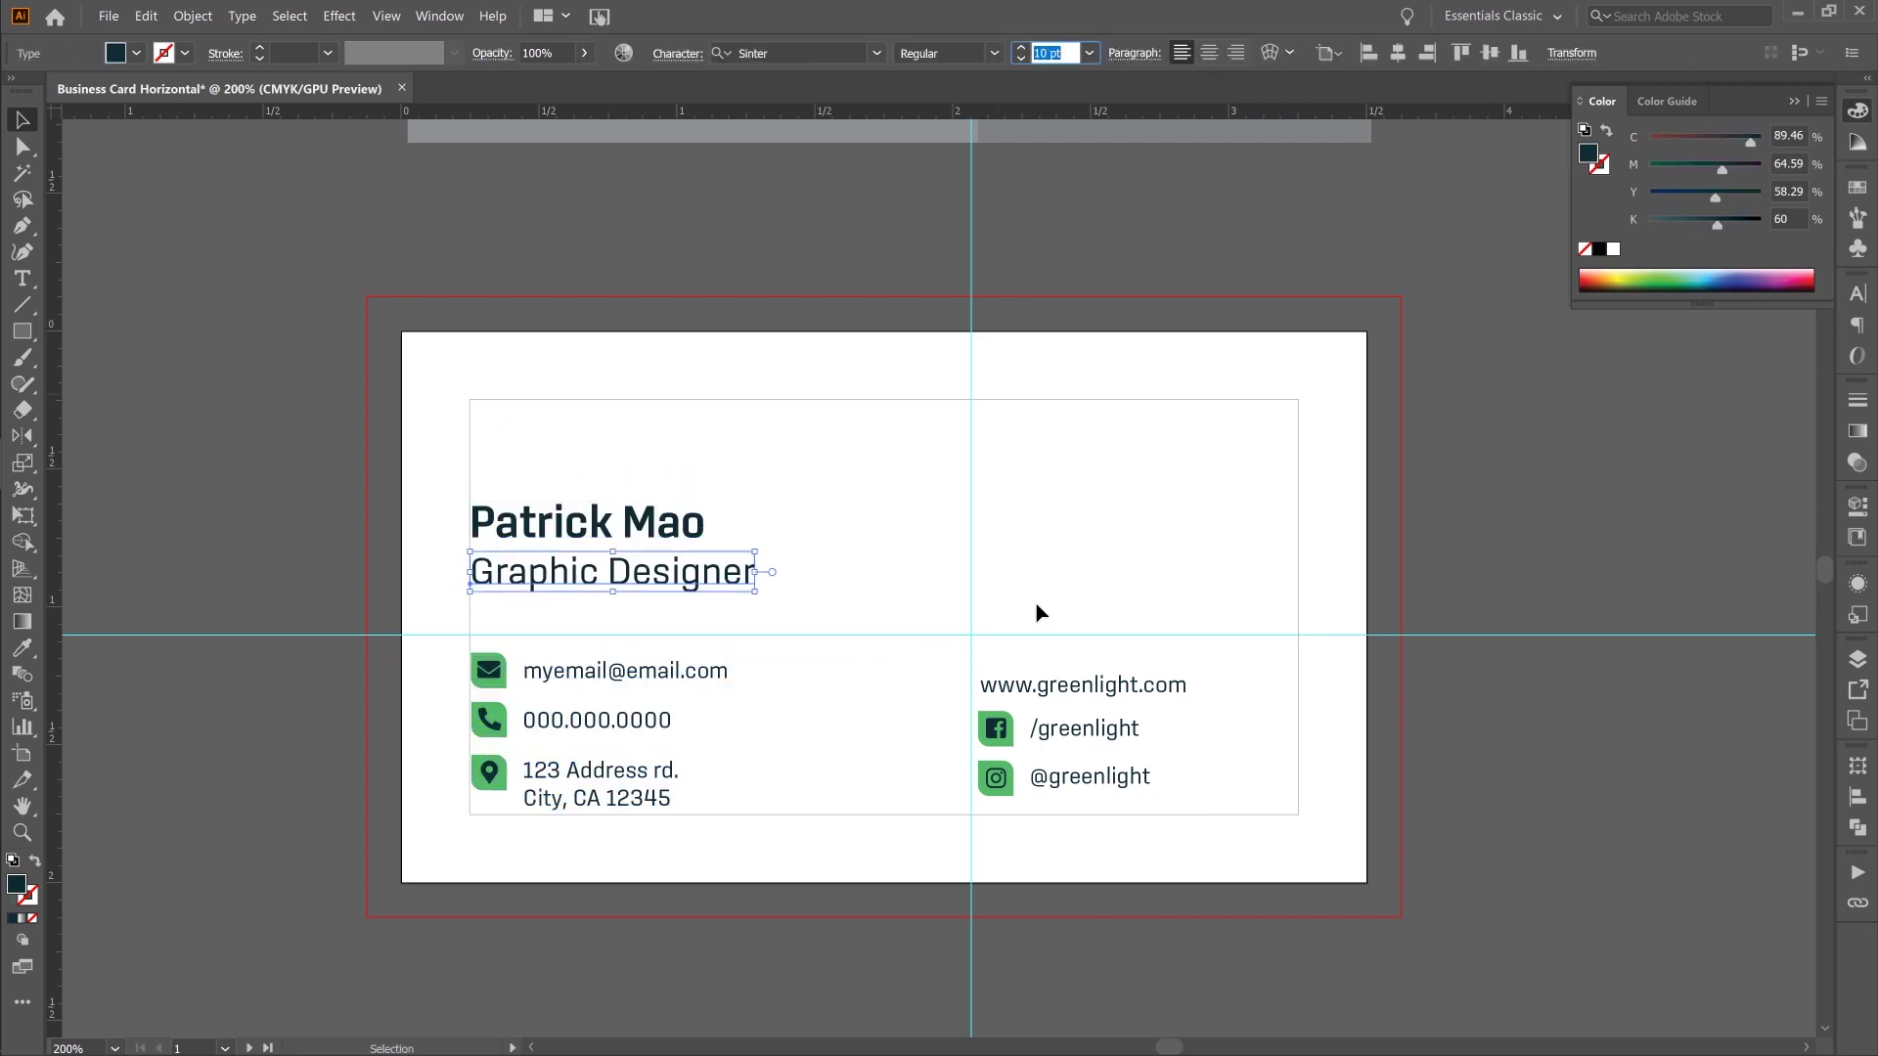
- Enlarge the email text and match the phone, address, website, Facebook and Instagram text to it
double_click(675, 671)
click(675, 671)
key(Escape)
click(626, 773)
shift+click(641, 725)
click(706, 706)
key(i)
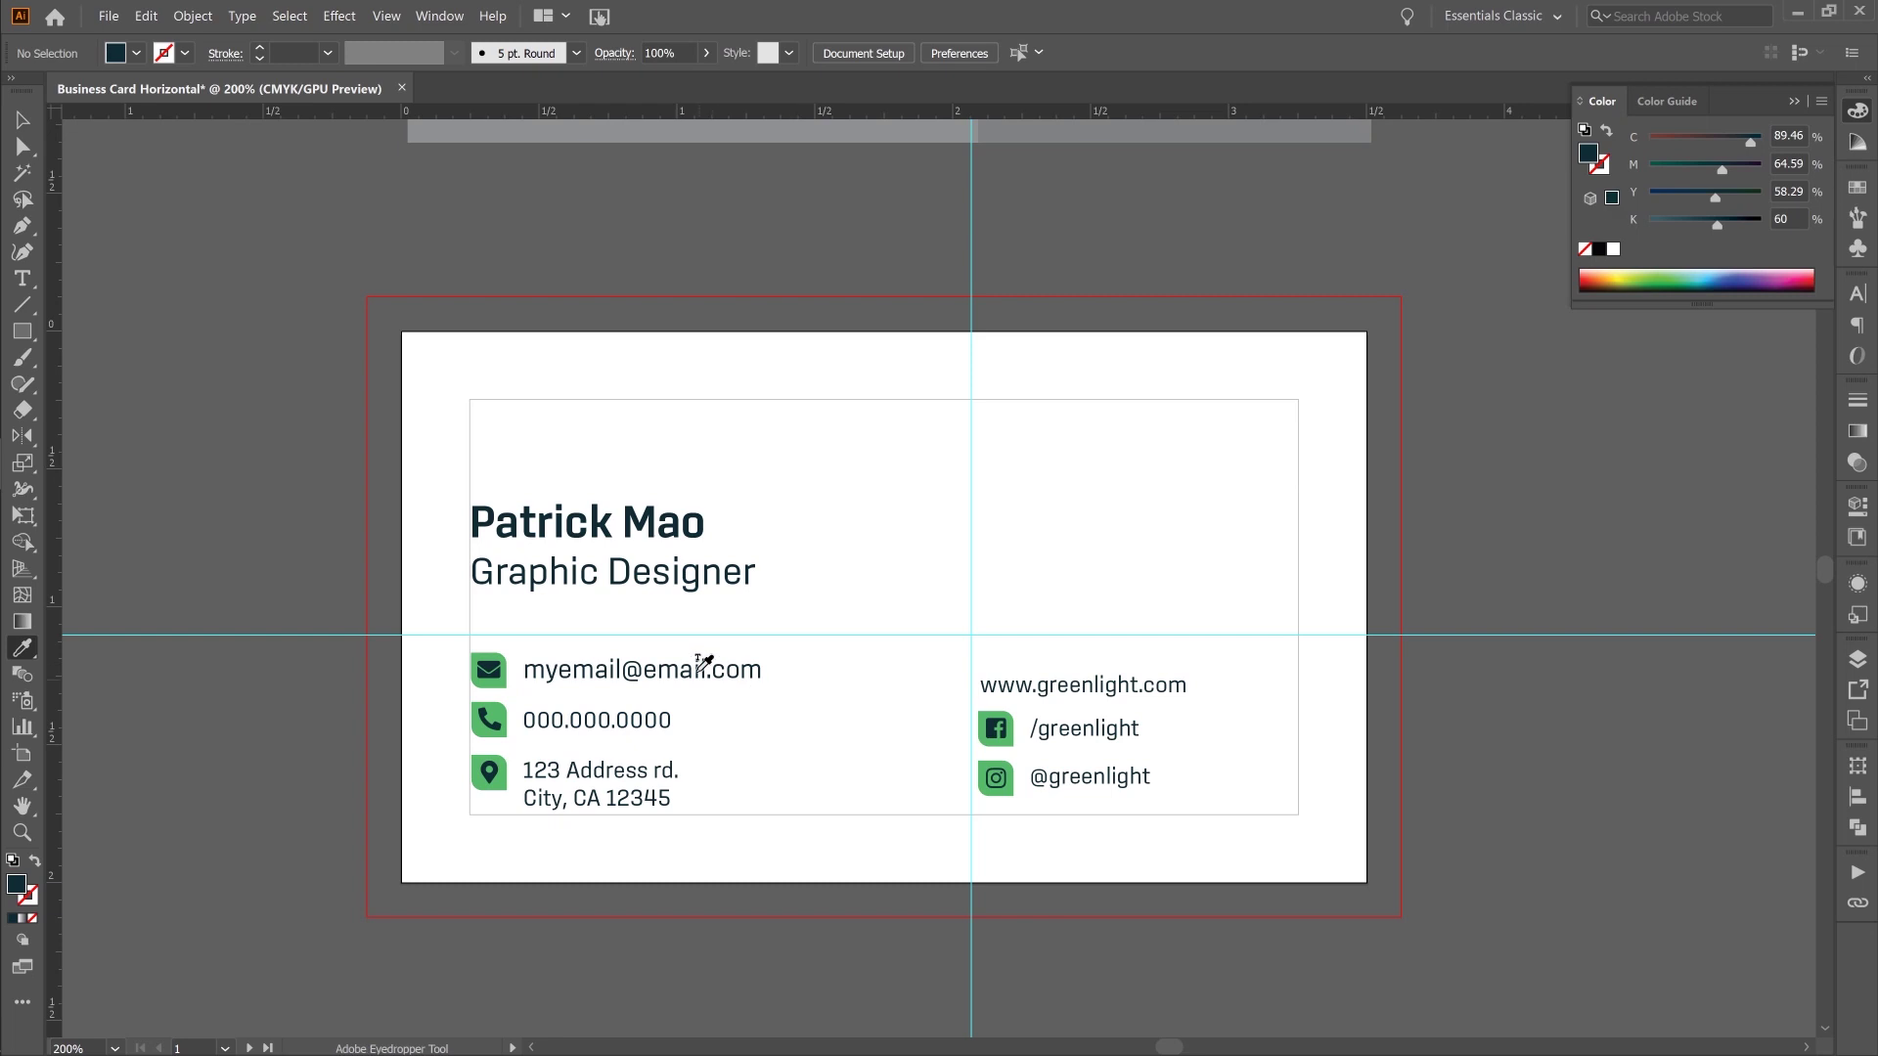
alt+click(1069, 728)
alt+click(1081, 777)
alt+click(1115, 686)
- Move the website and social media group right toward the margin within the lower-right zone
key(v)
click(1125, 732)
drag(980, 594, 886, 620)
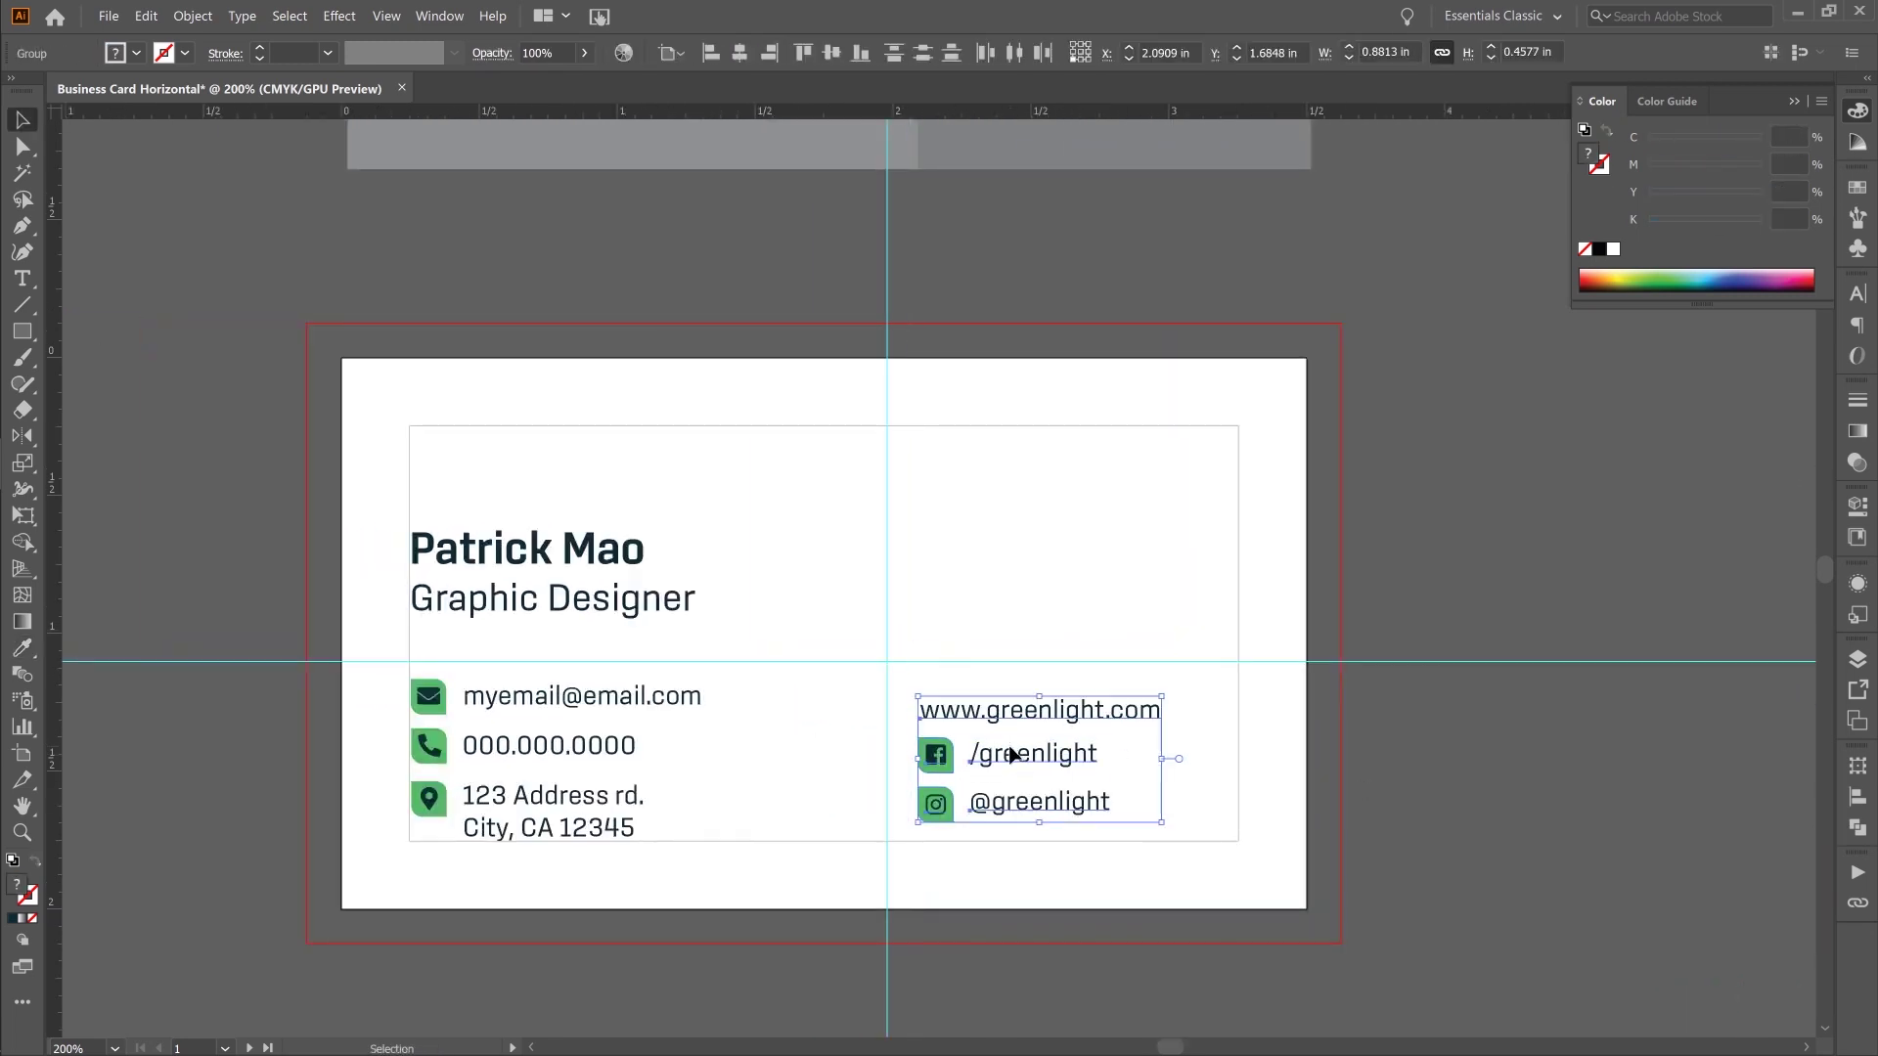
drag(1011, 754, 1082, 759)
click(1487, 723)
- Place two slightly offset green leaf shapes, about 2.05 in square, rotated over the right side of the card
drag(1487, 723, 499, 474)
key(ctrl+minus)
drag(1074, 851, 1289, 606)
drag(1235, 800, 857, 609)
key(r)
drag(604, 276, 478, 180)
drag(879, 770, 923, 690)
click(986, 746)
drag(747, 816, 689, 667)
- Fill the front leaf shape with the medium teal swatch
key(i)
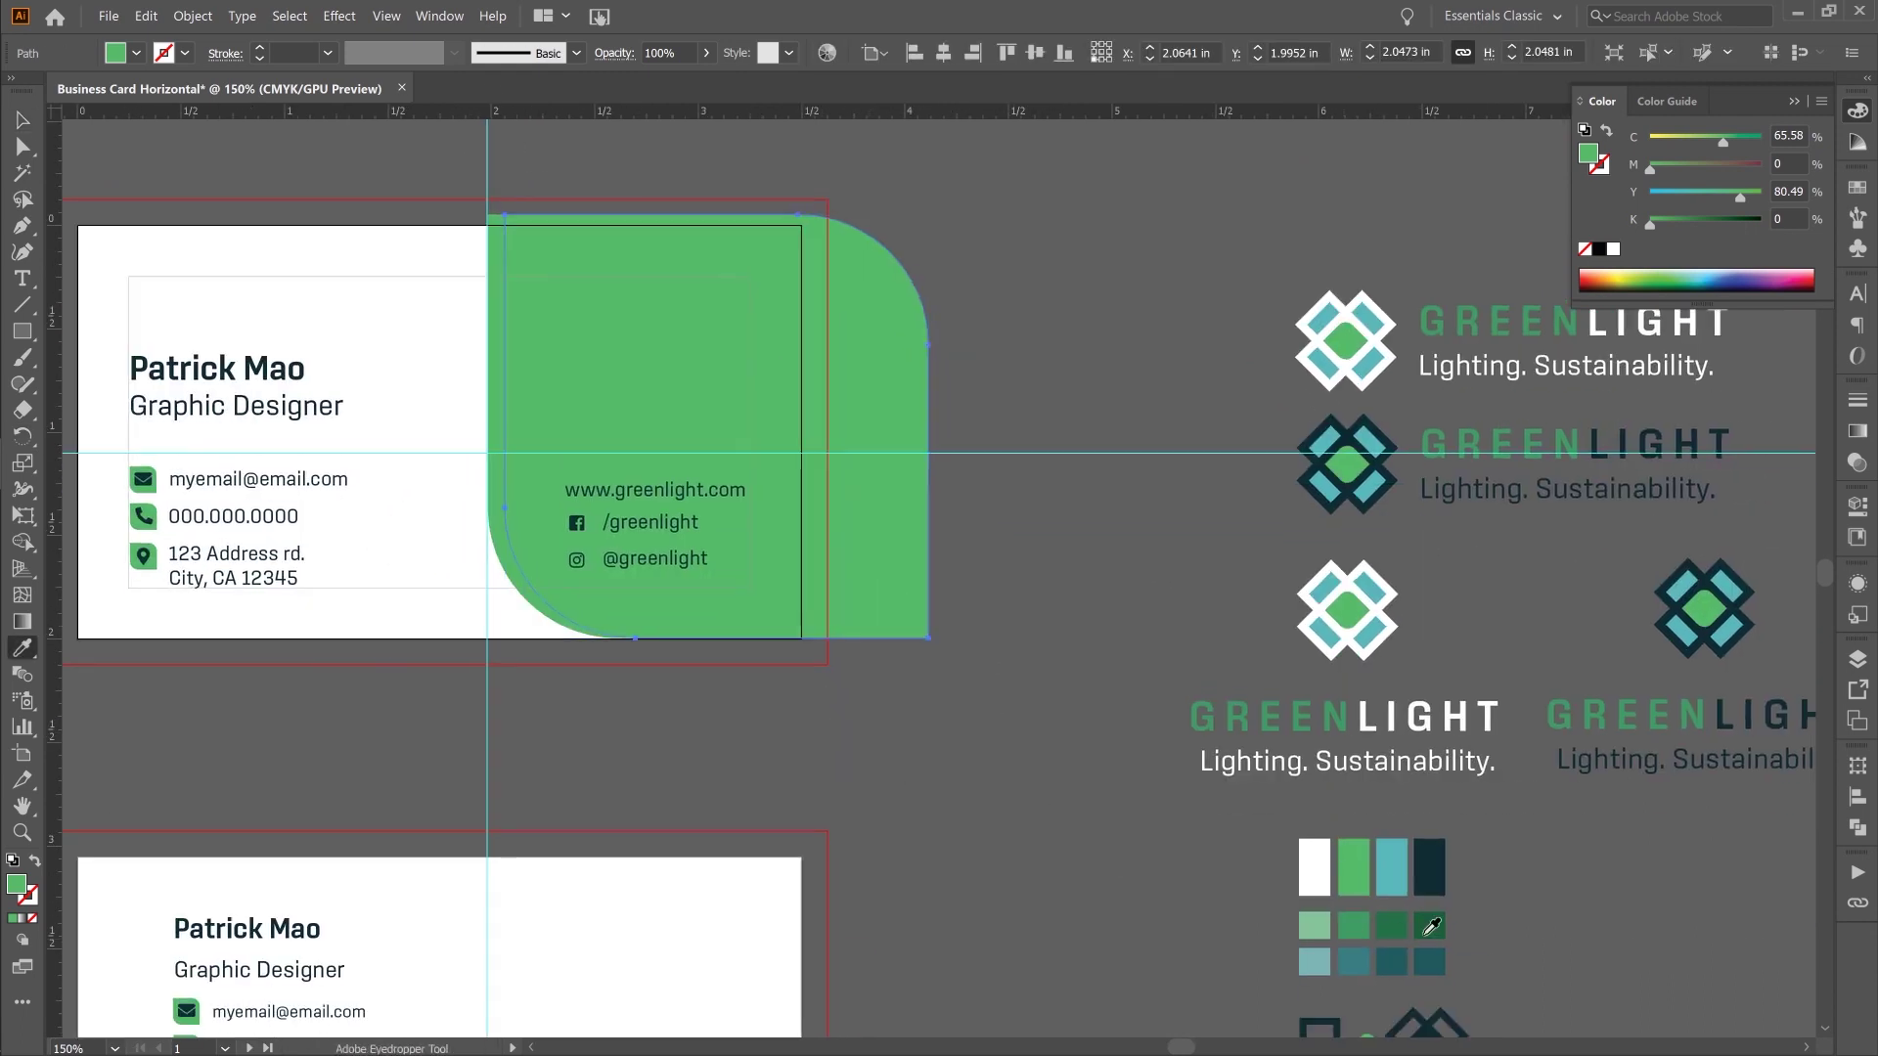
click(1391, 927)
ctrl+click(1027, 699)
ctrl+click(671, 475)
click(1358, 961)
- Fill the back leaf shape with the light teal swatch
ctrl+click(496, 533)
key(o)
key(ctrl+z)
key(ctrl+shift+z)
double_click(499, 553)
key(i)
click(1314, 961)
- Nudge the light teal shape down, slightly enlarge both leaf shapes together and shift them up and to the right
click(845, 133)
key(Down)
key(Down)
key(Down)
key(Down)
click(895, 231)
click(497, 514)
shift+click(923, 544)
drag(711, 209, 711, 197)
drag(838, 608, 850, 598)
click(849, 689)
click(841, 527)
- Draw a rectangle over the full card, clip both teal shapes to it and send the clipped group to the back
drag(824, 446, 910, 467)
key(ctrl+shift+a)
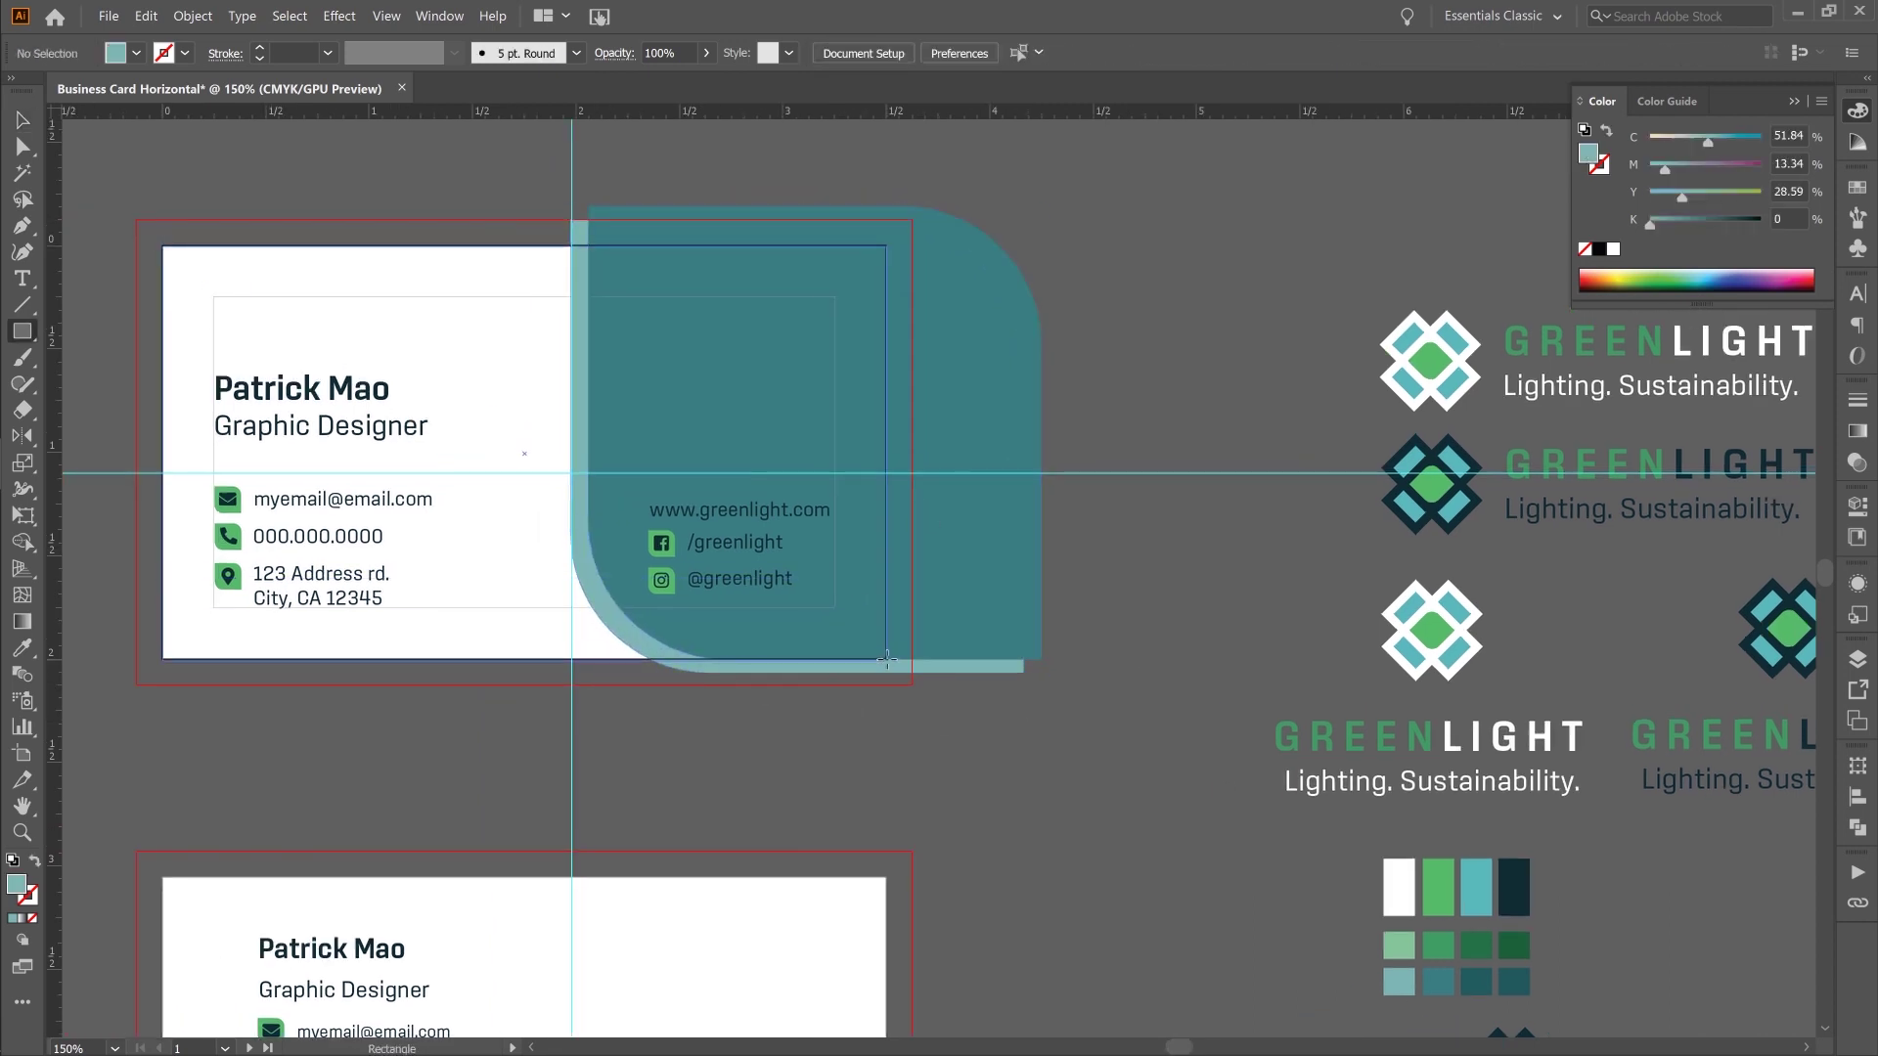
drag(887, 659, 886, 660)
key(v)
shift+click(985, 567)
key(ctrl+7)
key(ctrl+shift+[)
- Recolor the website, Facebook and Instagram text on the teal area white
click(1150, 519)
key(ctrl+=)
click(861, 570)
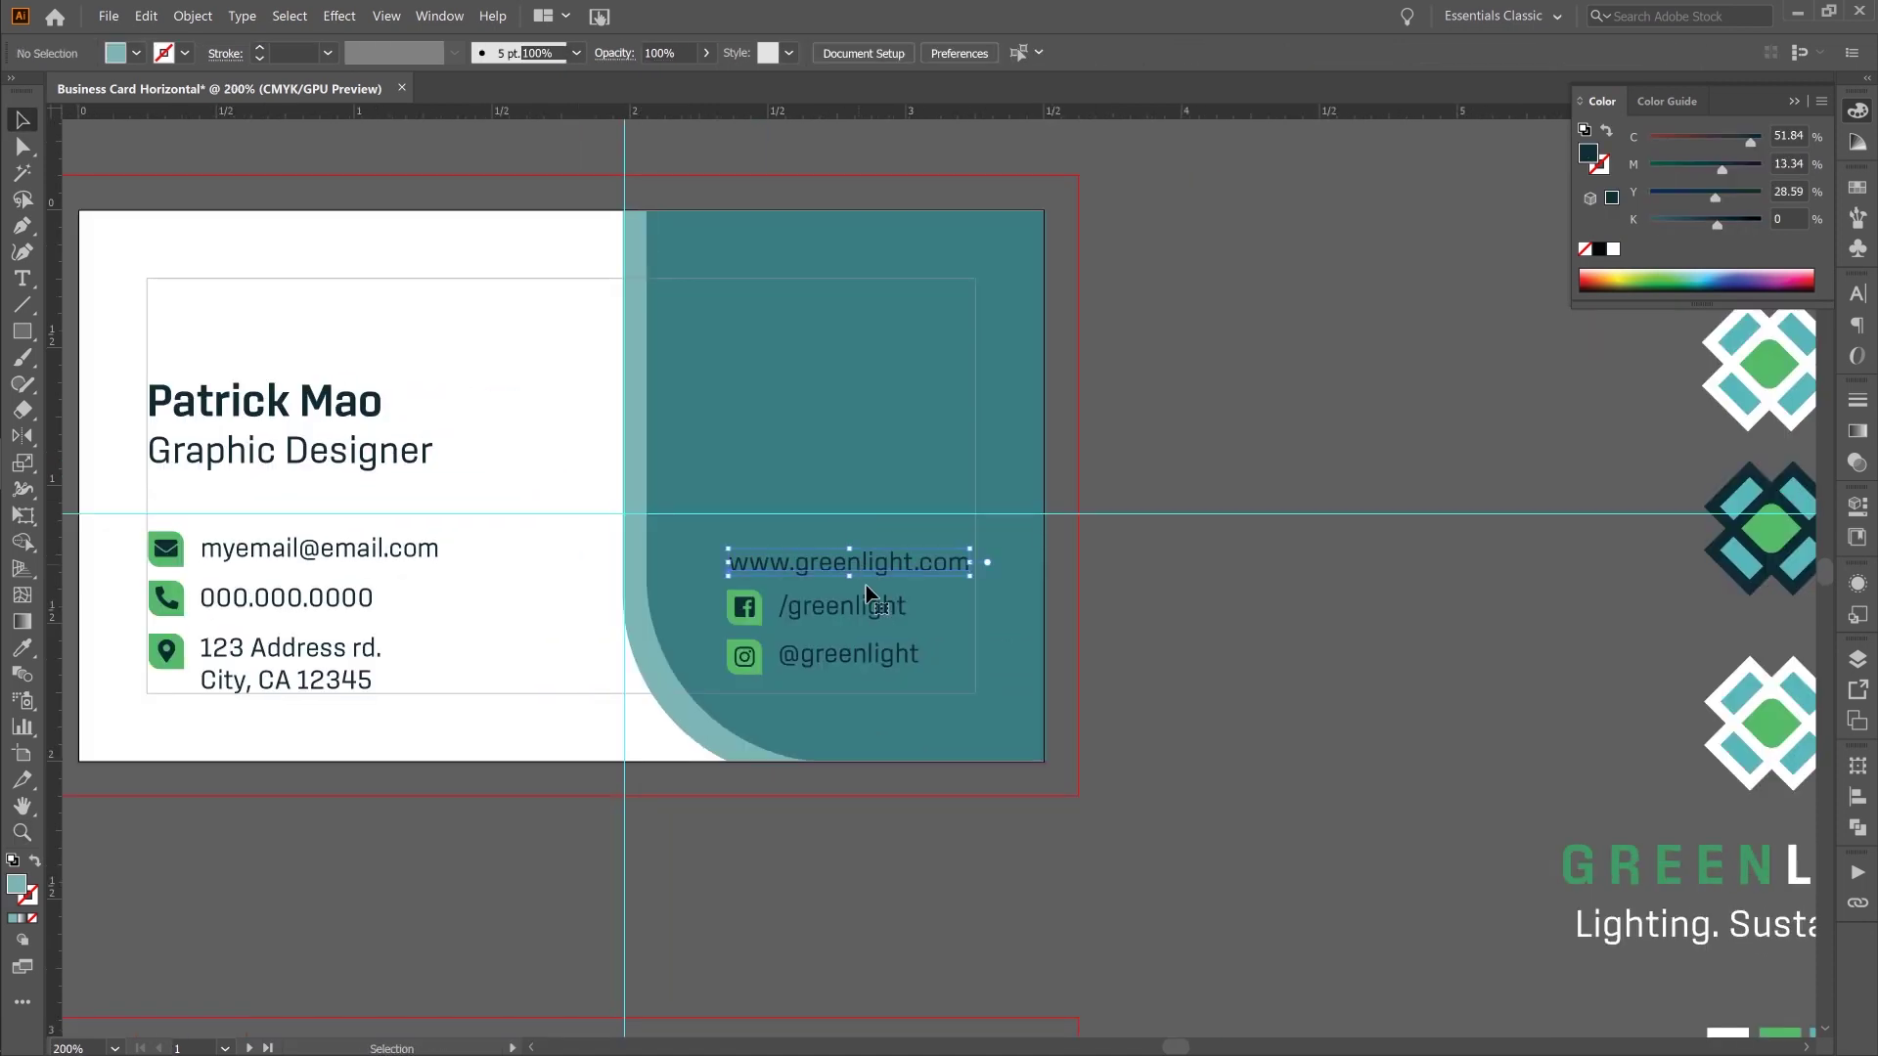
- Isolate the Instagram icon's background shape and fill it with the light green swatch
double_click(747, 672)
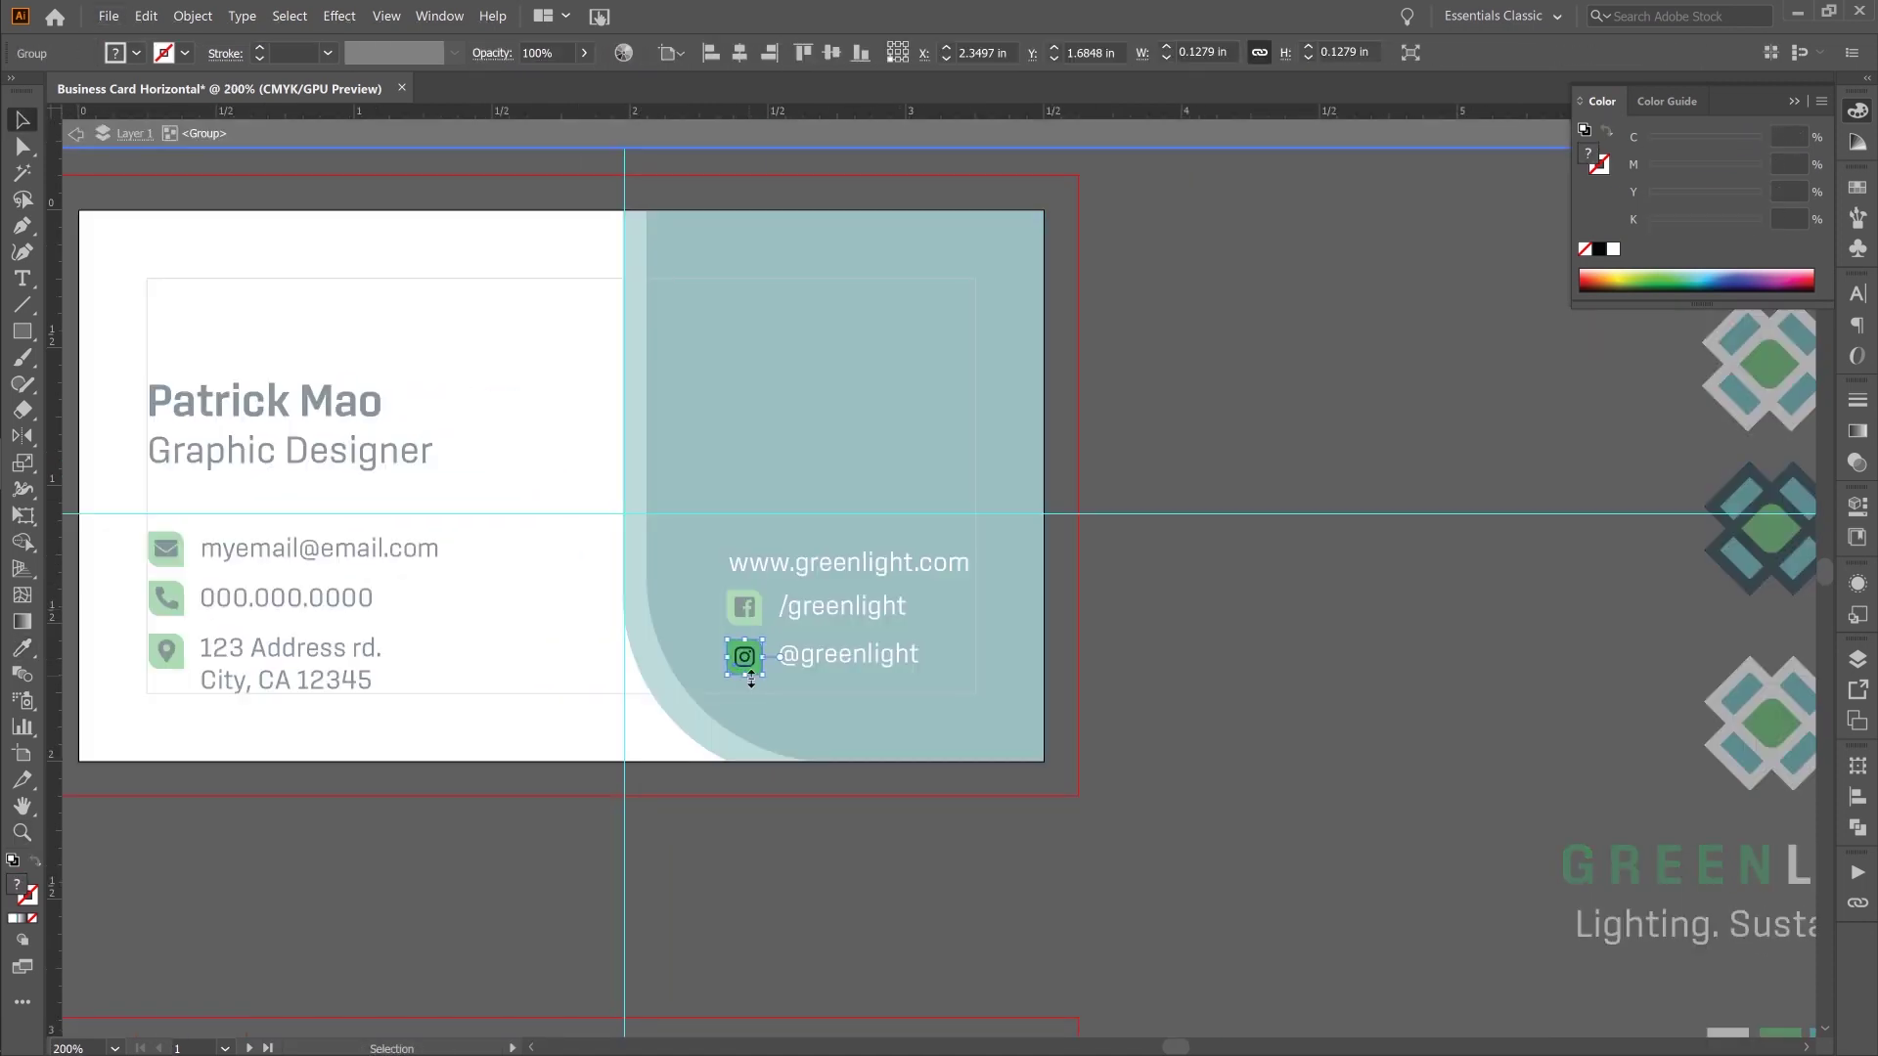
ctrl+click(750, 683)
click(908, 584)
double_click(944, 565)
ctrl+alt+click(1232, 640)
drag(1233, 641, 1044, 671)
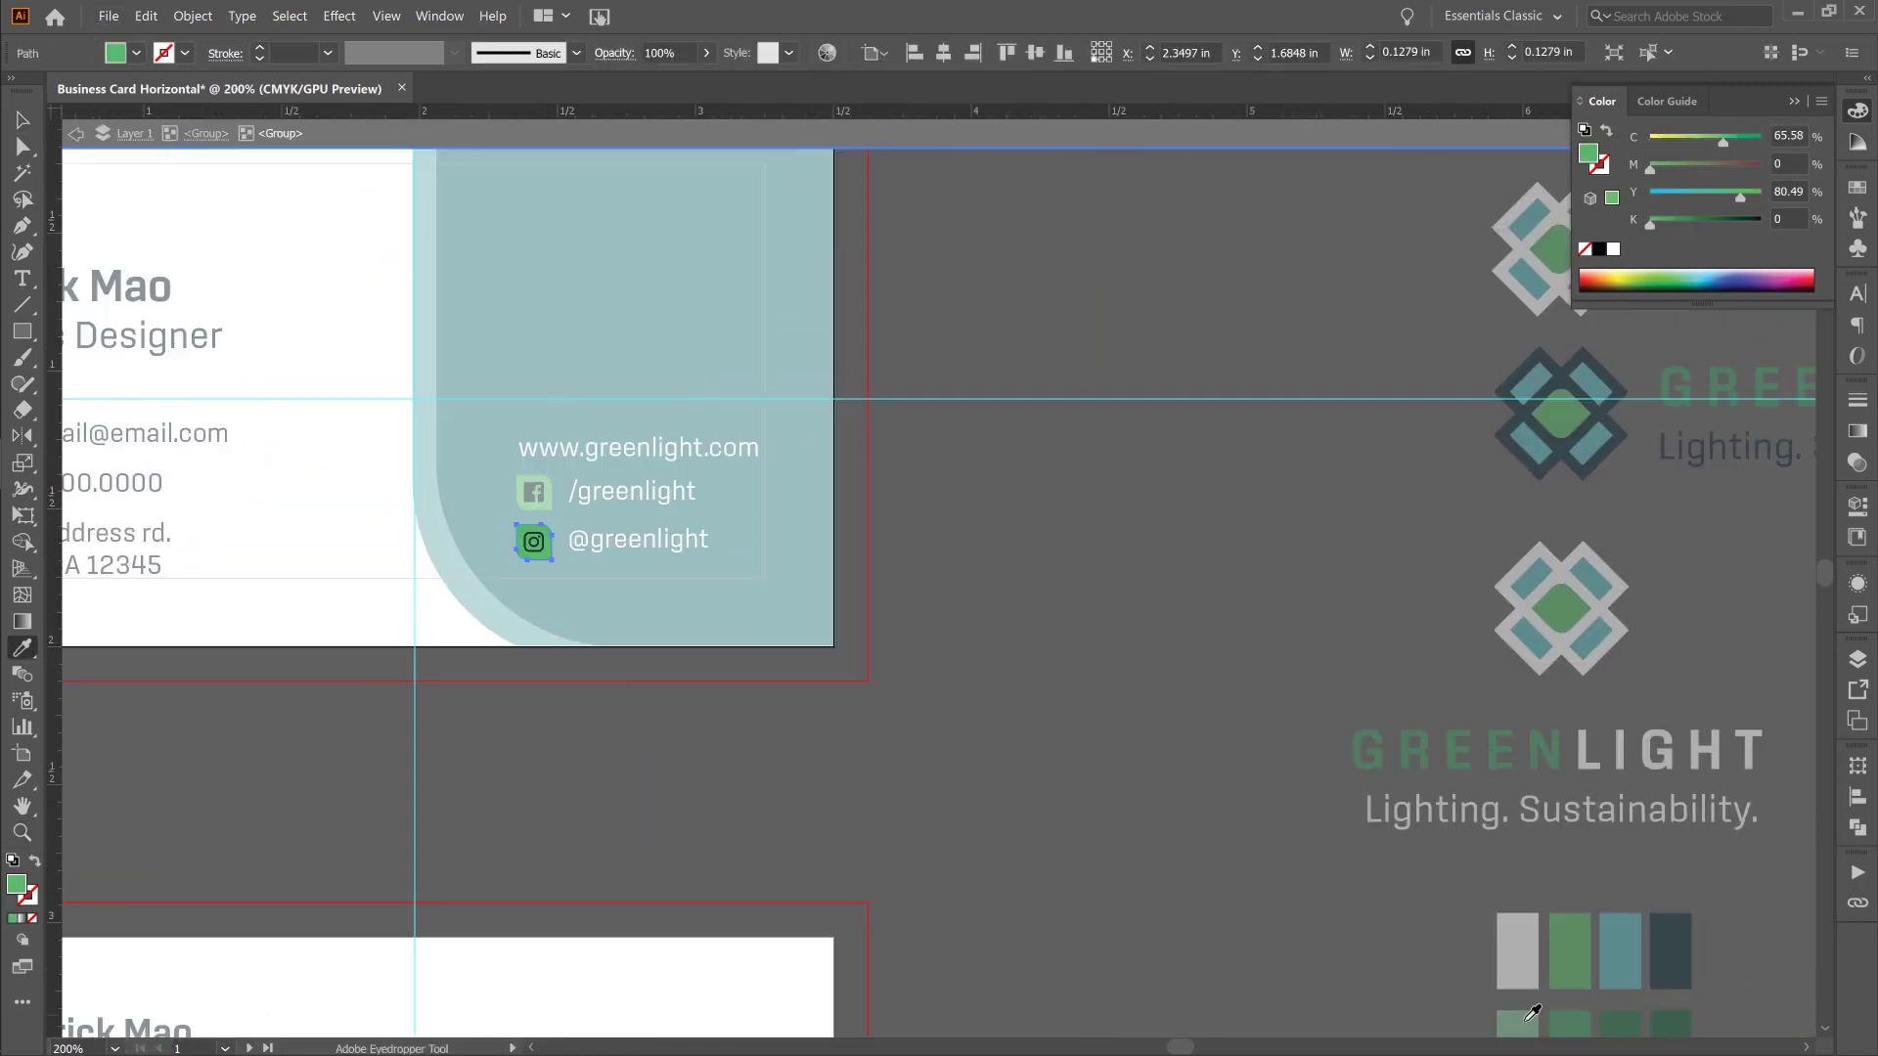
click(1506, 1017)
- Apply the Instagram icon's light green fill to the Facebook icon's background
drag(645, 751, 909, 792)
key(v)
key(Escape)
key(ctrl+=)
key(i)
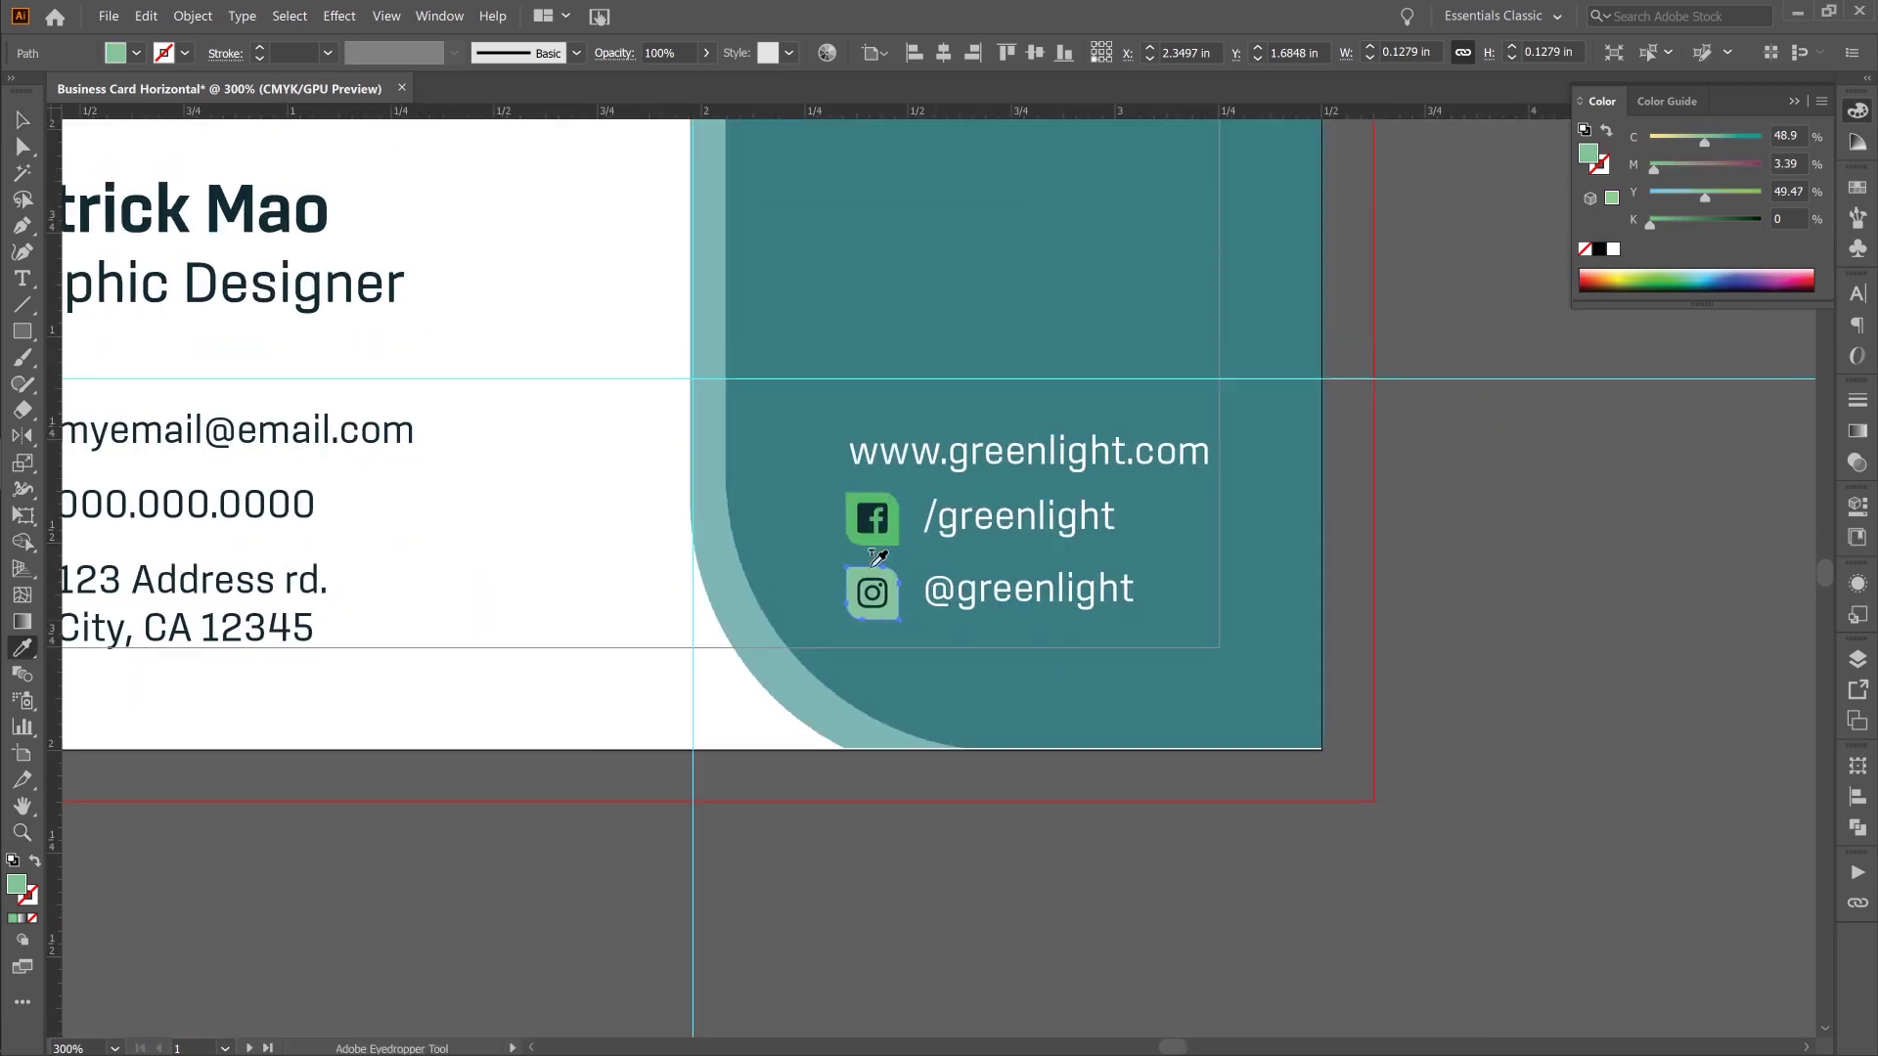
alt+click(867, 538)
scroll(807, 552, left, 8)
key(ctrl+minus)
- Recolor the Facebook glyph inside its icon white
key(v)
double_click(1096, 562)
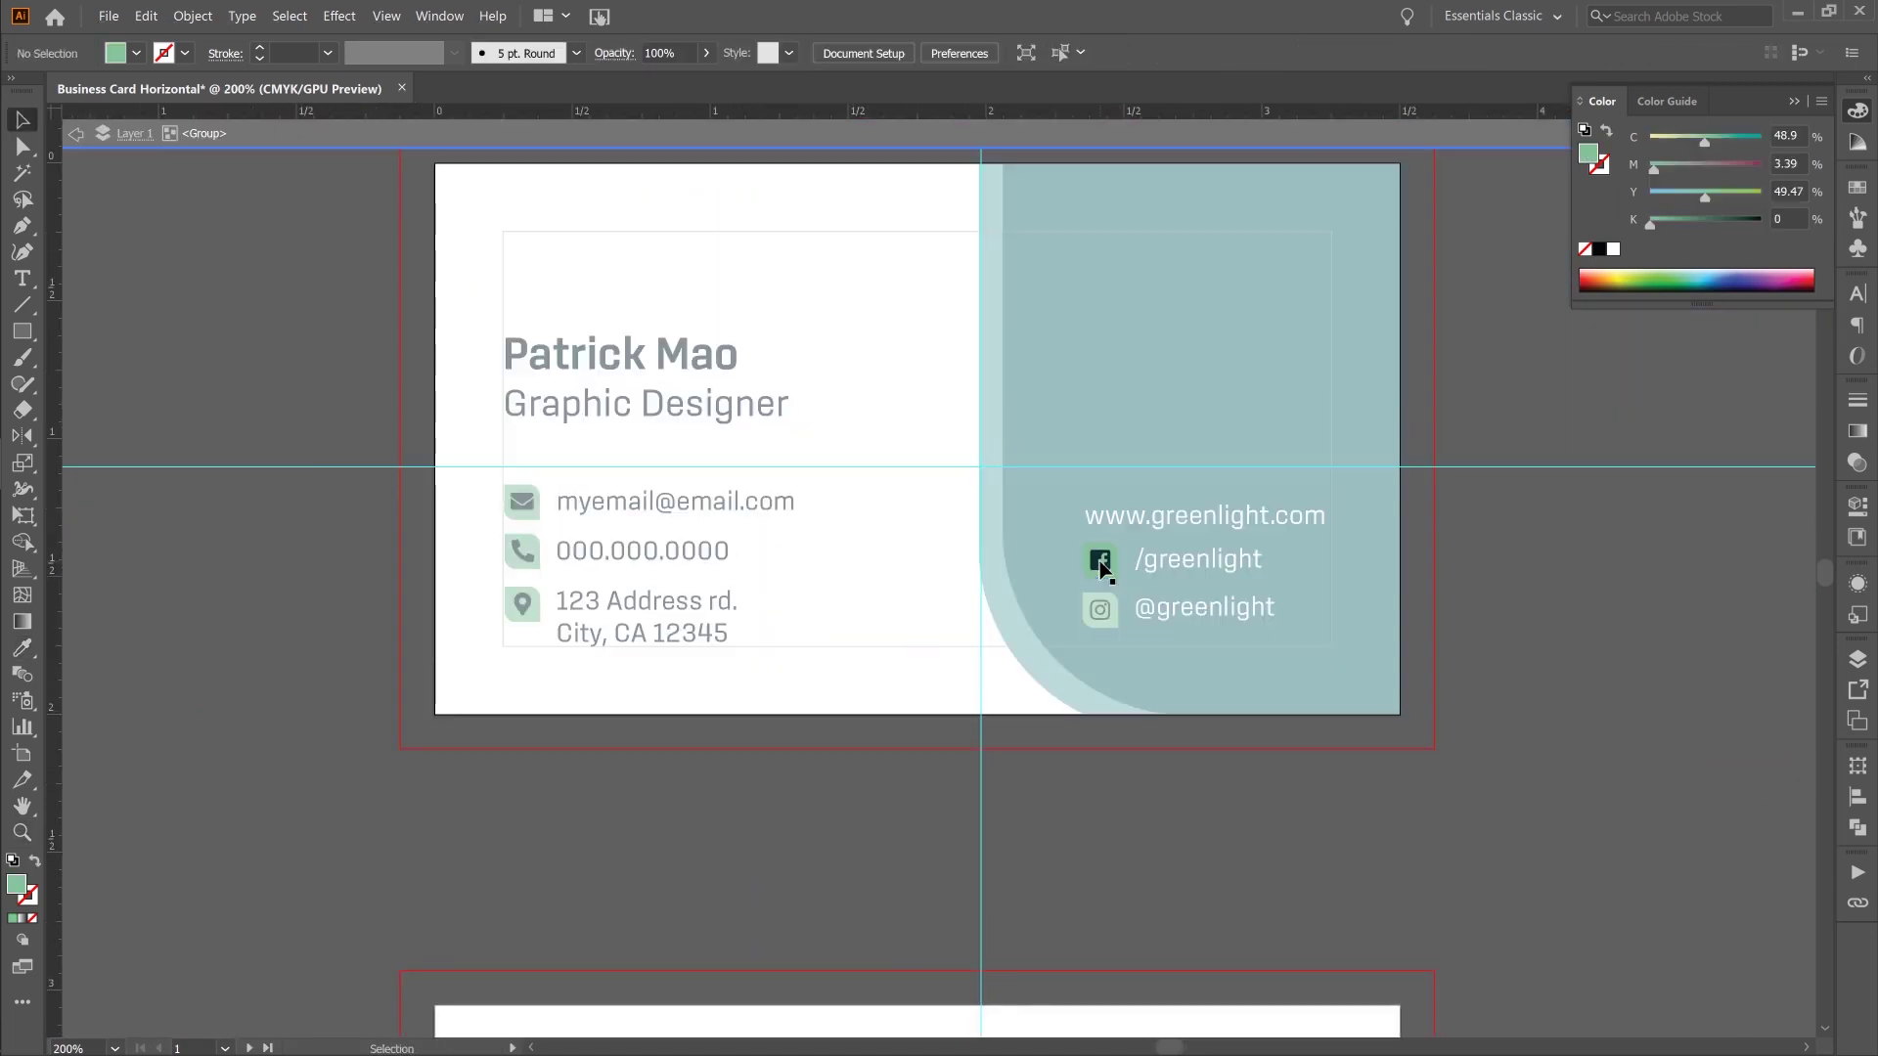
key(ctrl+plus)
click(930, 570)
scroll(1271, 411, right, 3)
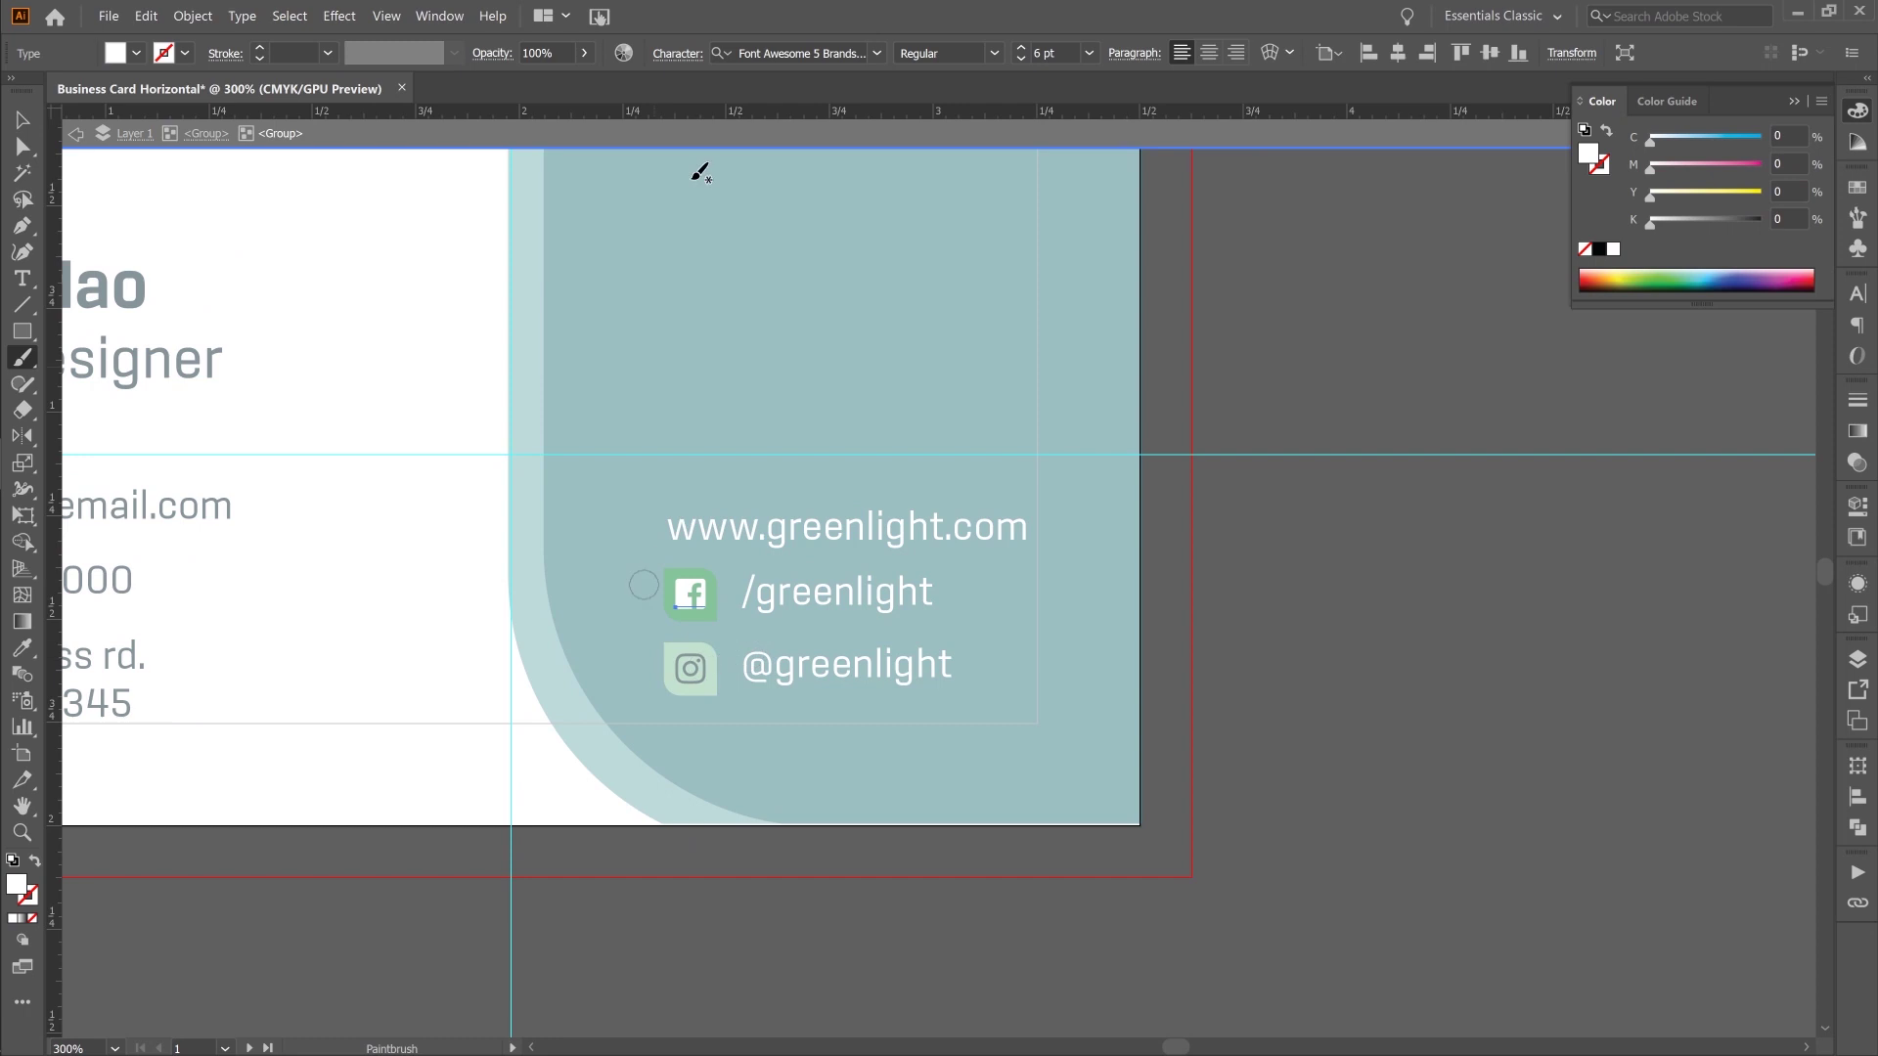
- Recolor the Instagram, phone, address and email glyphs white inside their light green icon backgrounds
key(v)
key(Escape)
scroll(701, 391, left, 5)
double_click(1193, 648)
double_click(1193, 649)
click(1194, 649)
click(1614, 249)
double_click(331, 649)
click(330, 649)
key(Escape)
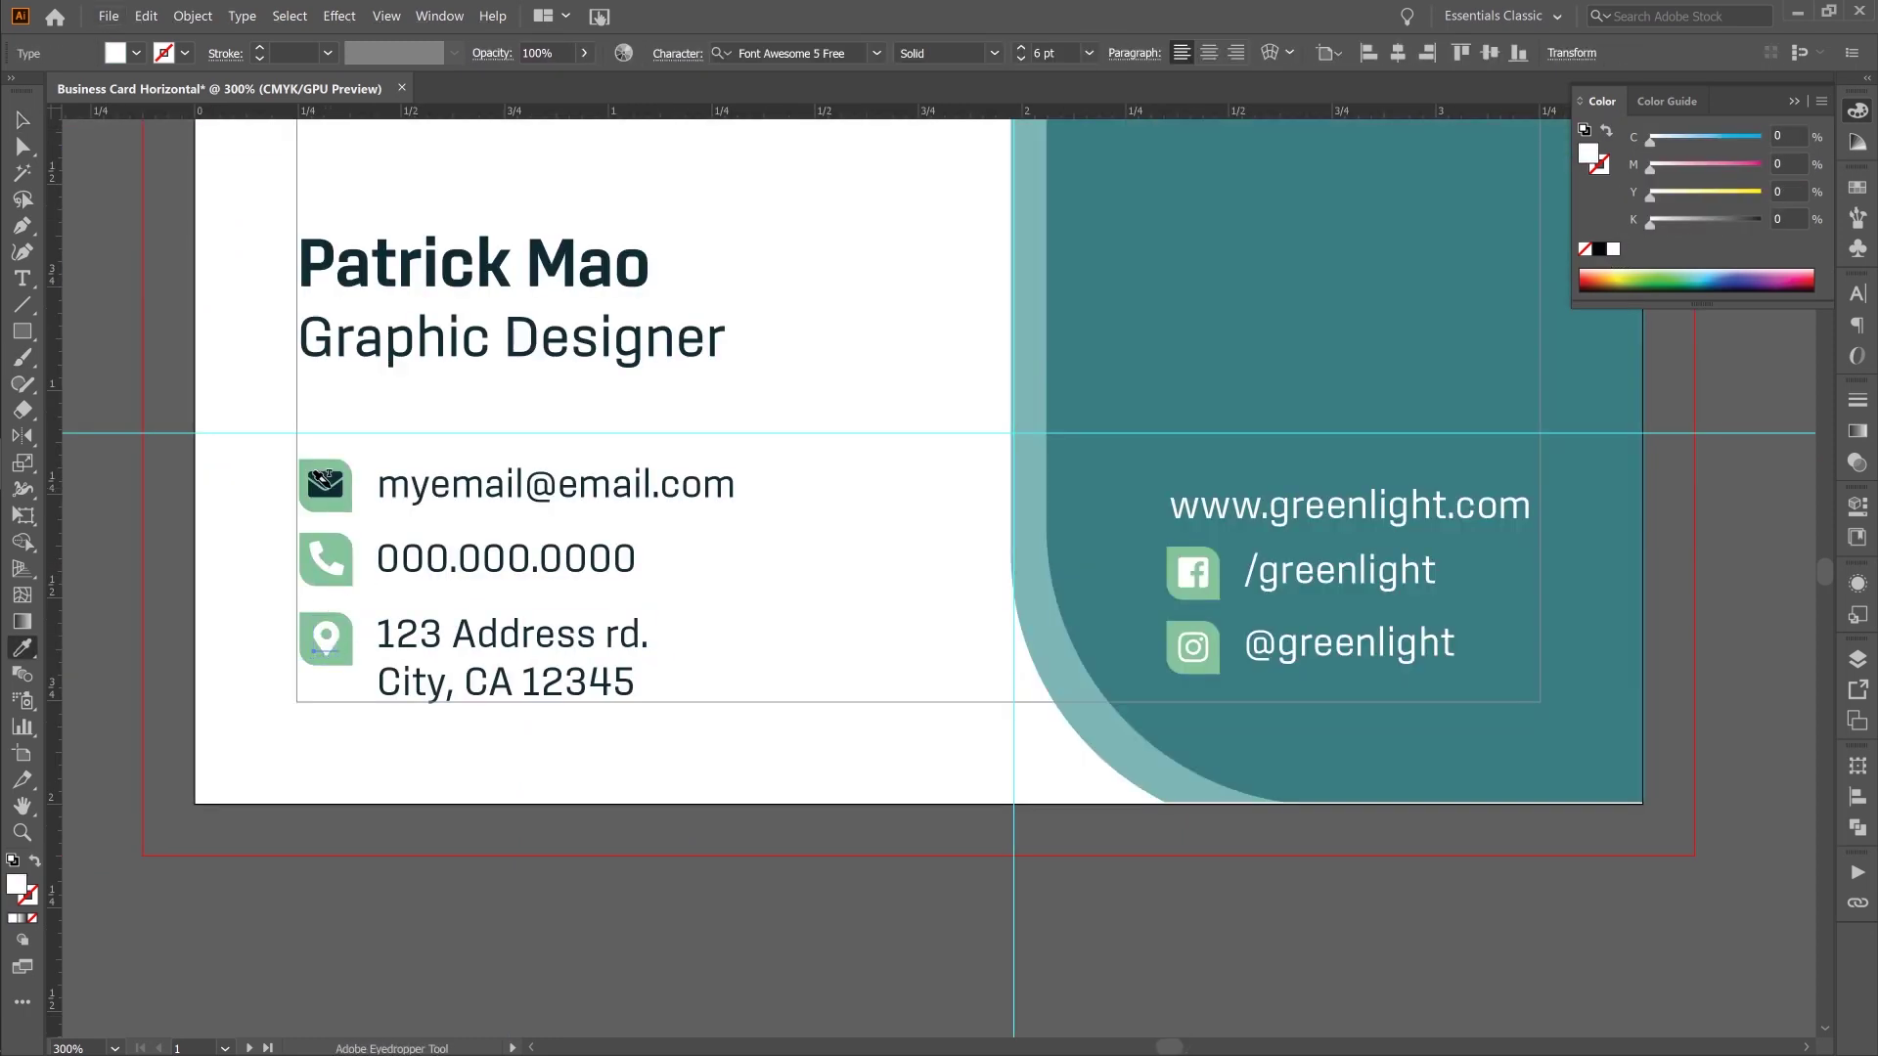
alt+click(321, 479)
- Recolor the name text with the teal of the curved side area
ctrl+click(717, 783)
scroll(717, 782, down, 1)
mouse_move(905, 549)
mouse_down()
mouse_move(587, 603)
mouse_move(886, 532)
mouse_up()
ctrl+click(548, 423)
click(1086, 411)
- Recolor the name text with the darkest teal swatch from the palette
ctrl+click(558, 473)
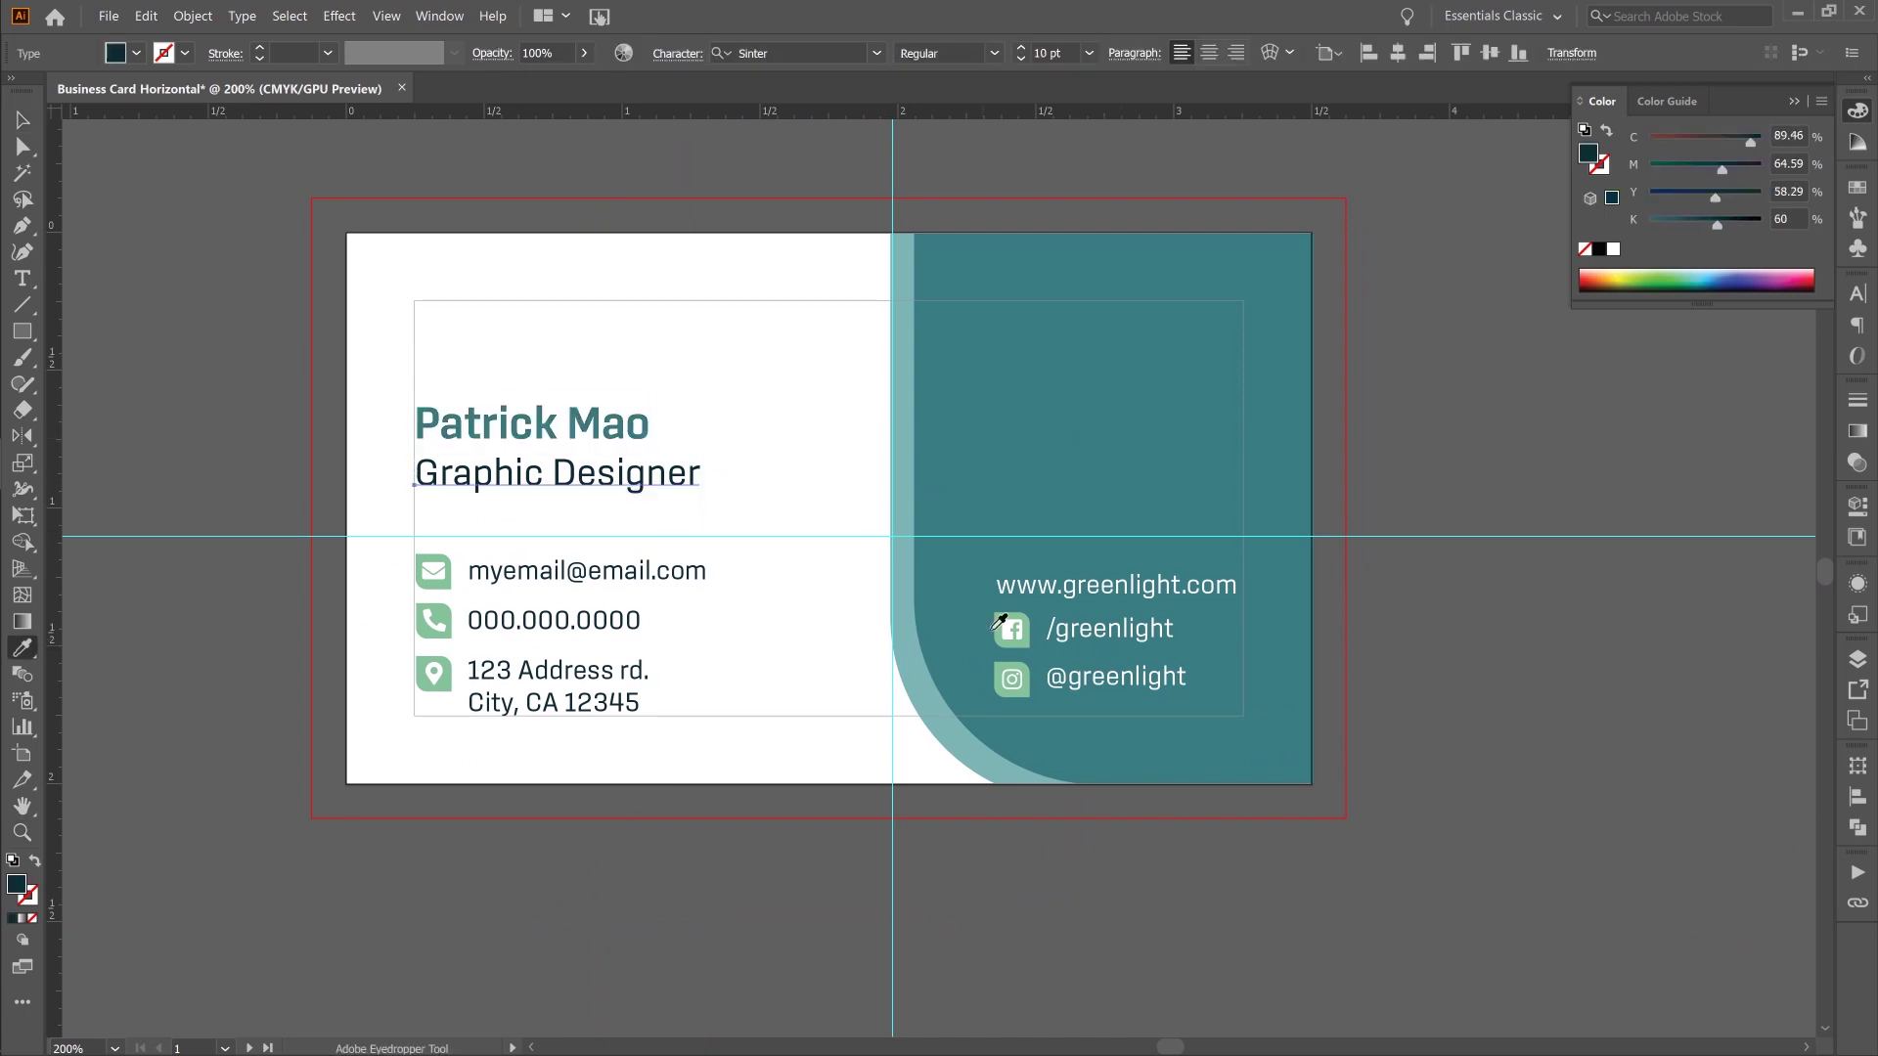
drag(992, 631, 389, 456)
click(1504, 990)
drag(1505, 990, 1710, 1027)
ctrl+click(209, 293)
drag(1468, 783, 1029, 477)
click(1311, 636)
drag(1310, 636, 1748, 773)
drag(1748, 773, 1315, 721)
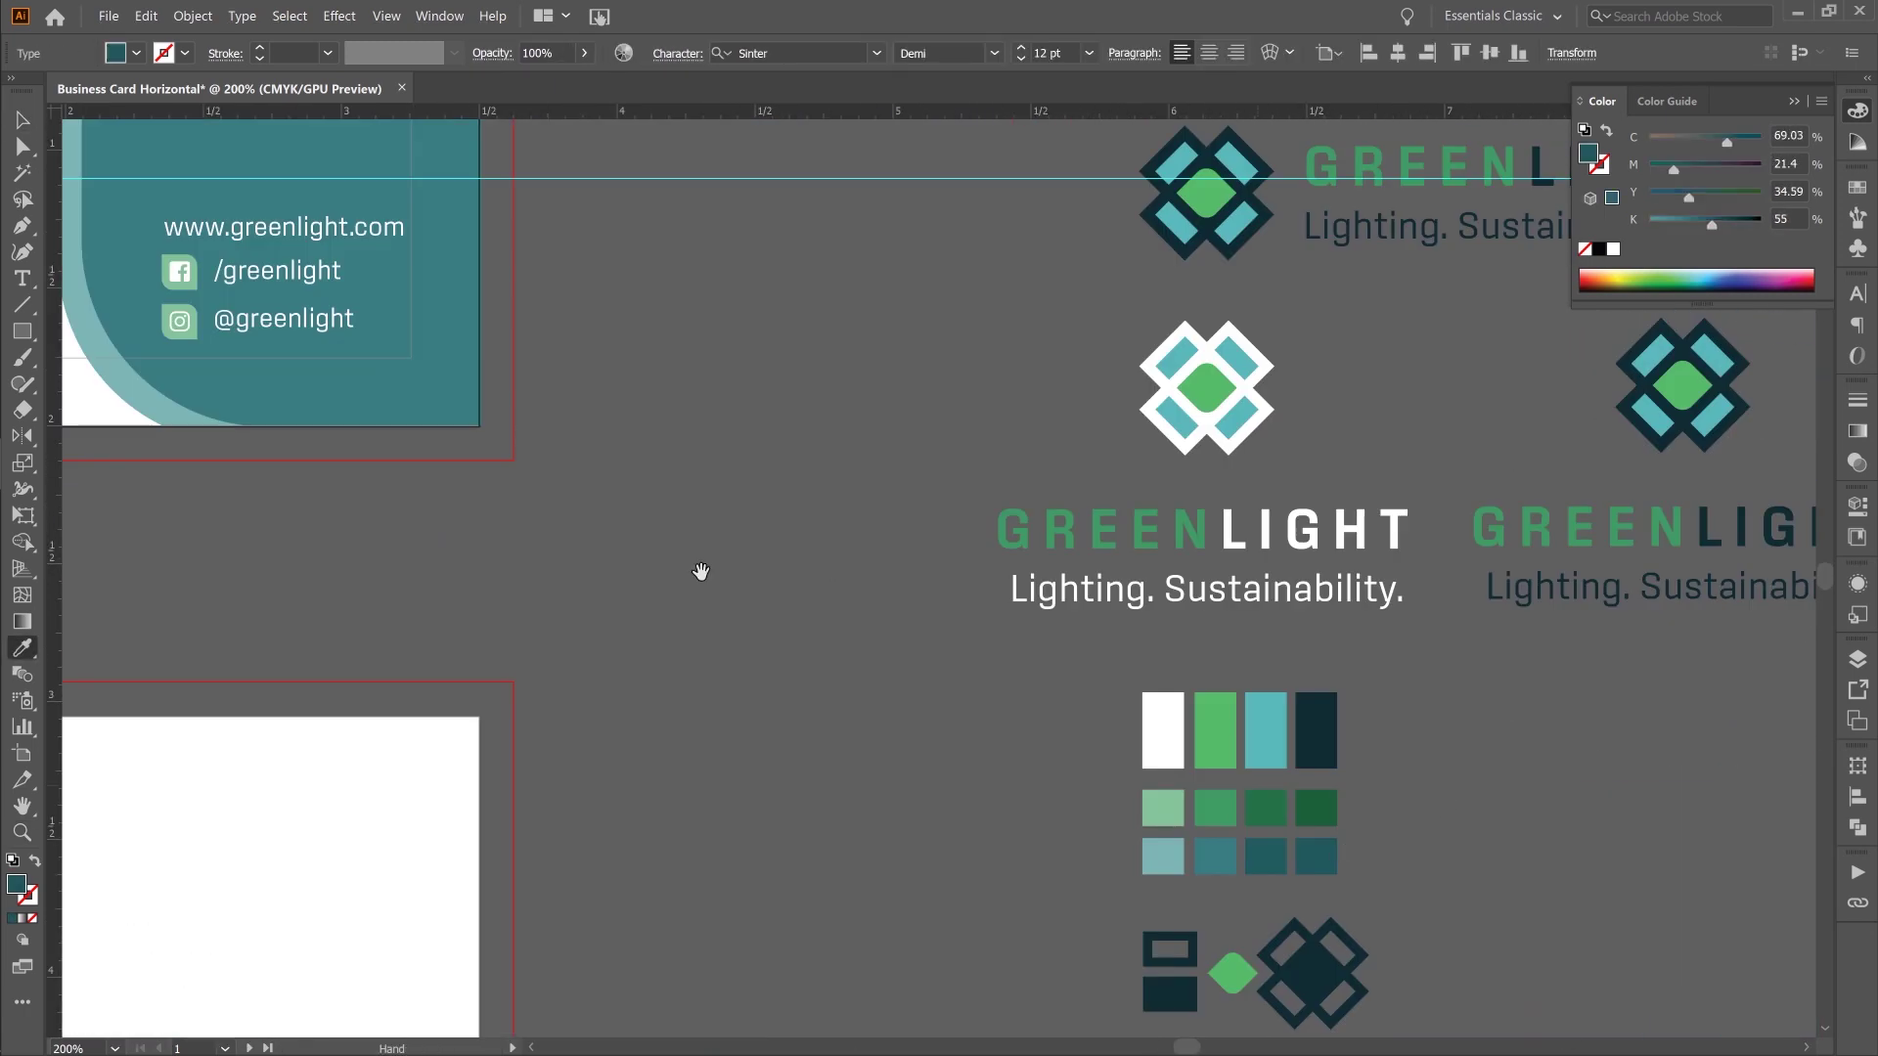
click(1333, 859)
- Recolor the Graphic Designer job title with a dark green palette swatch
drag(524, 424, 783, 620)
ctrl+click(783, 620)
drag(894, 765, 1445, 900)
ctrl+click(594, 409)
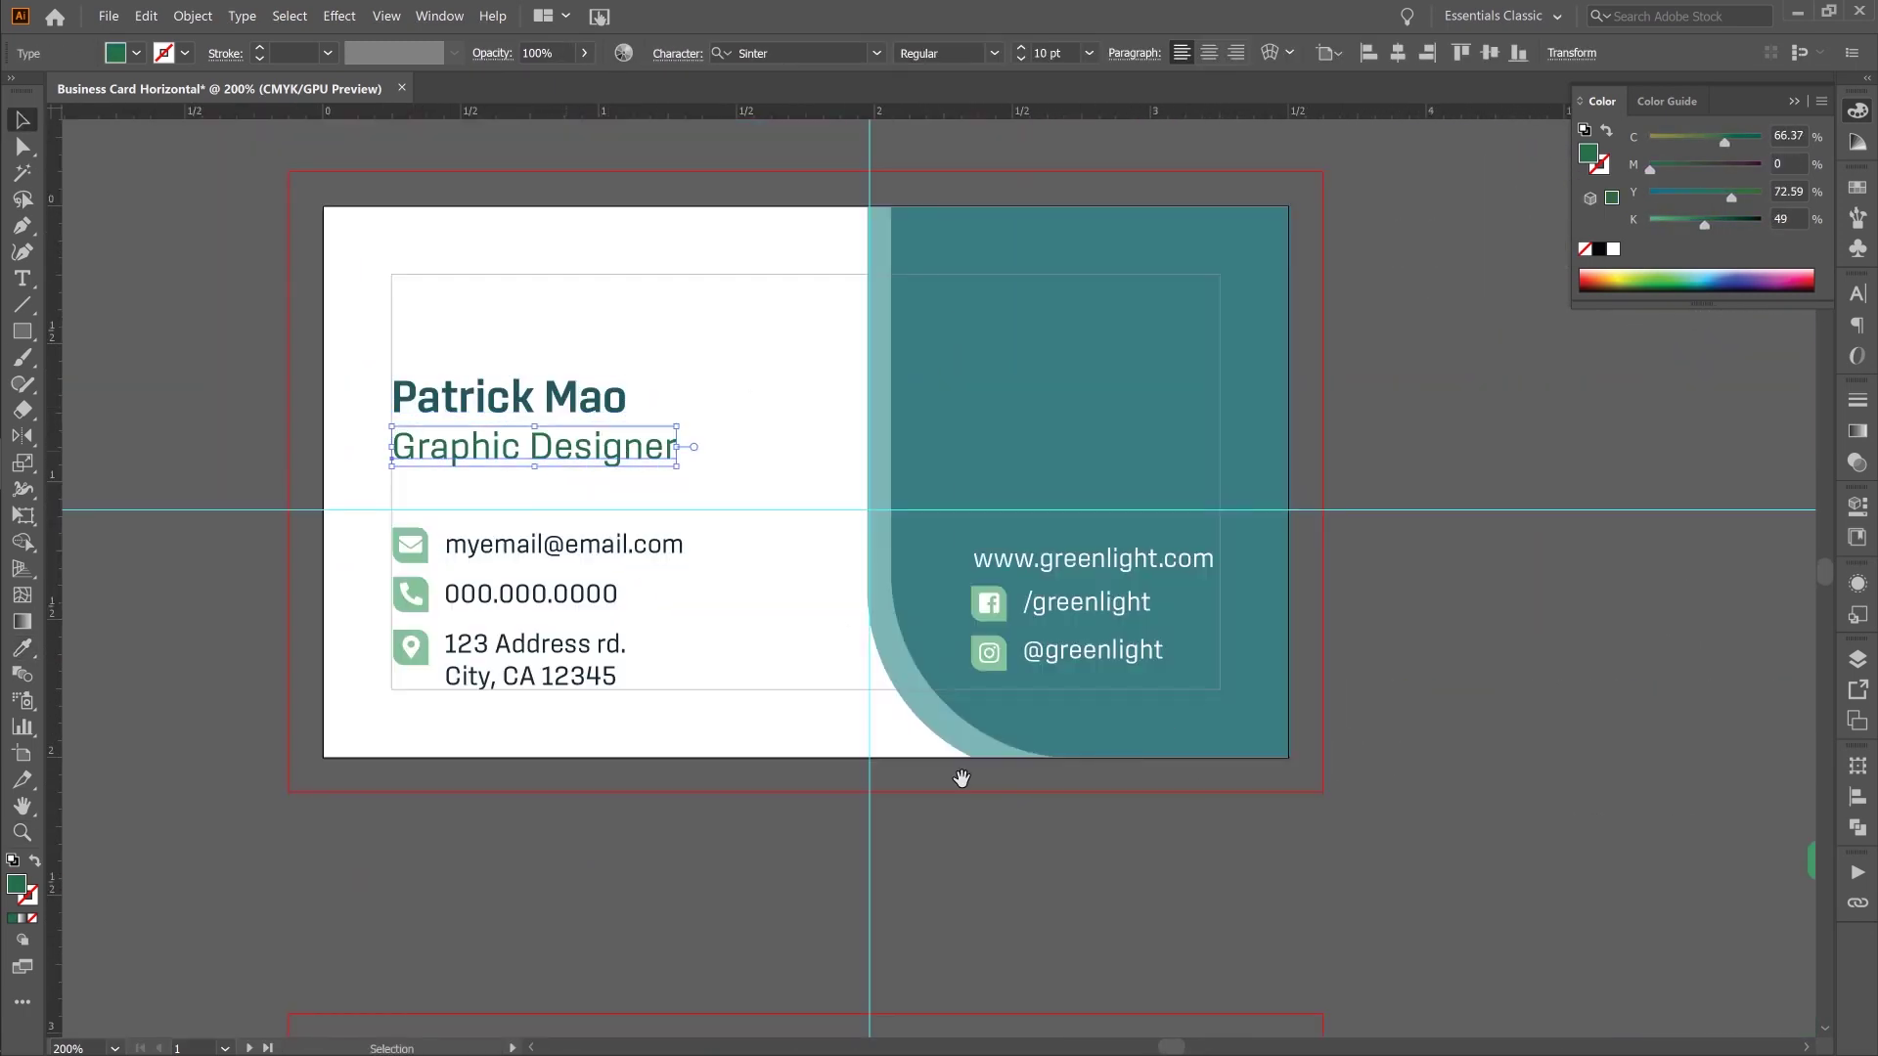
drag(1020, 674, 1035, 691)
- Move the website line level with the email line and left-align it with the Facebook row
scroll(1036, 691, down, 1)
drag(740, 493, 853, 603)
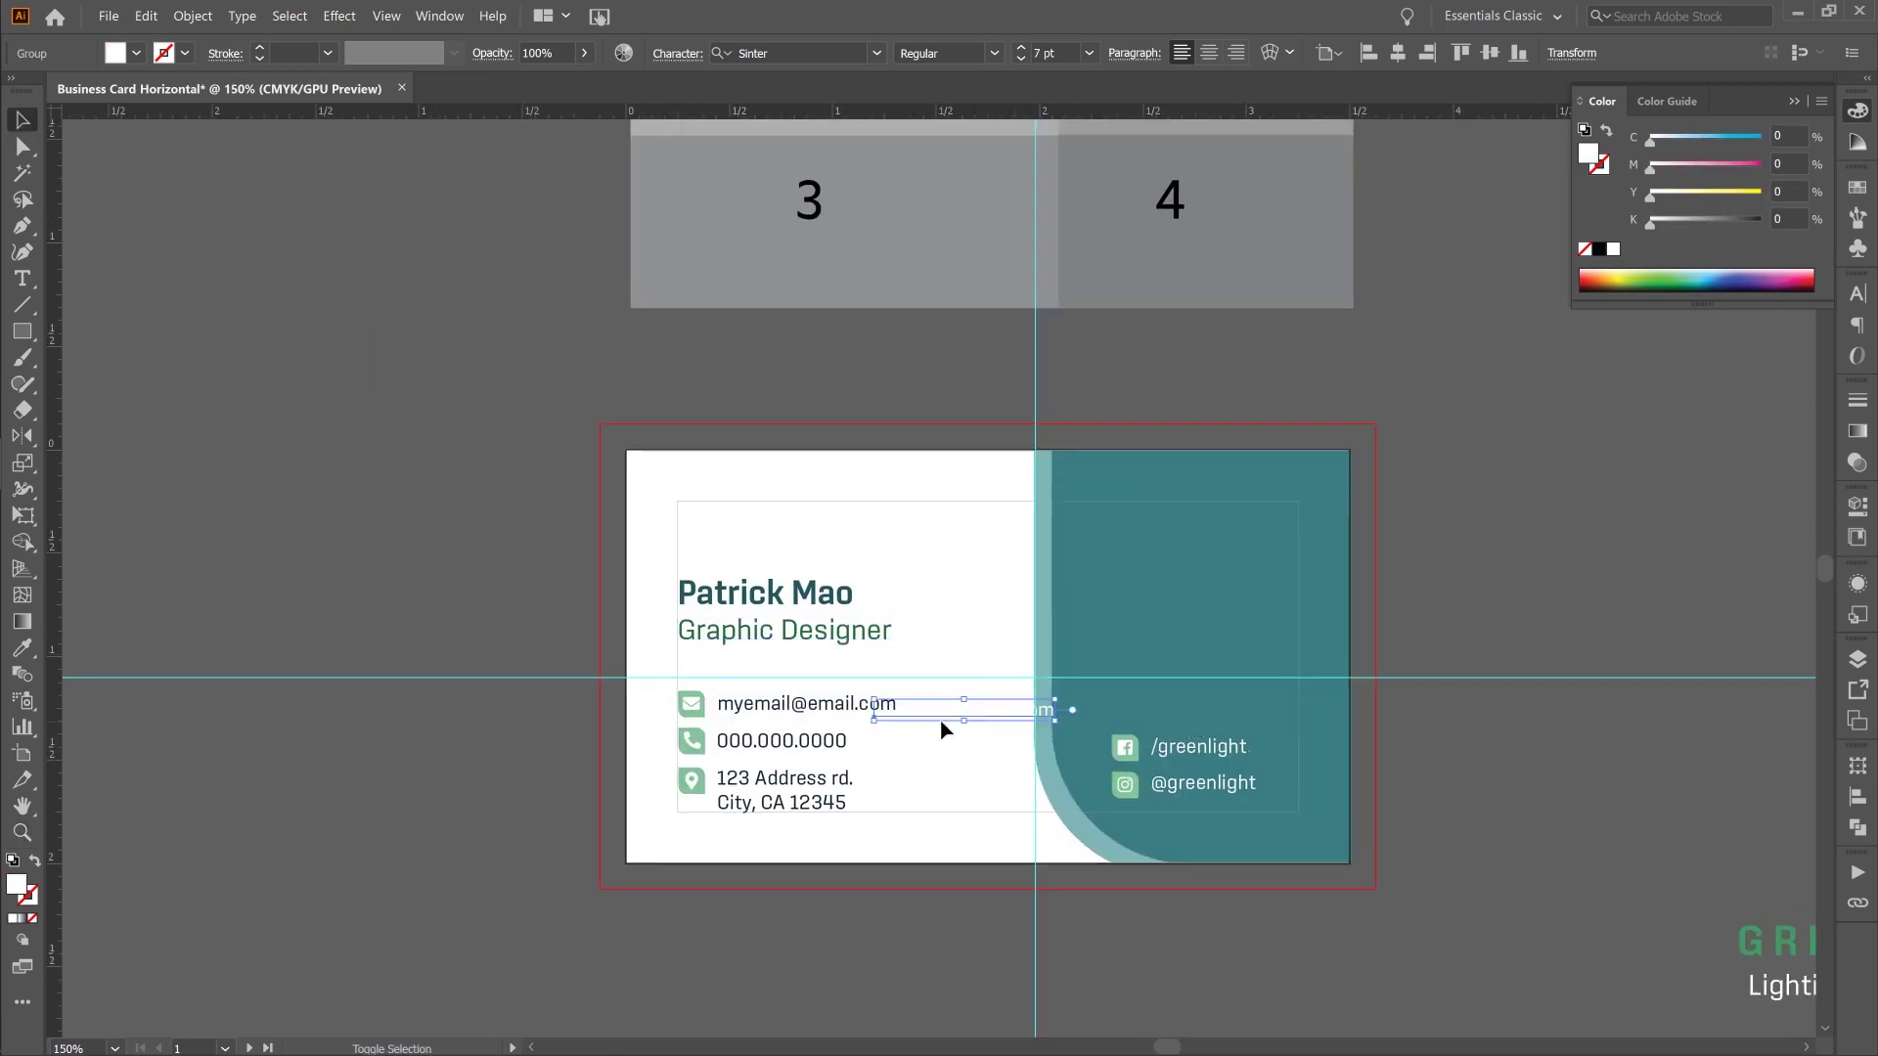
scroll(1171, 718, up, 1)
drag(1171, 718, 947, 570)
shift+click(894, 608)
click(712, 55)
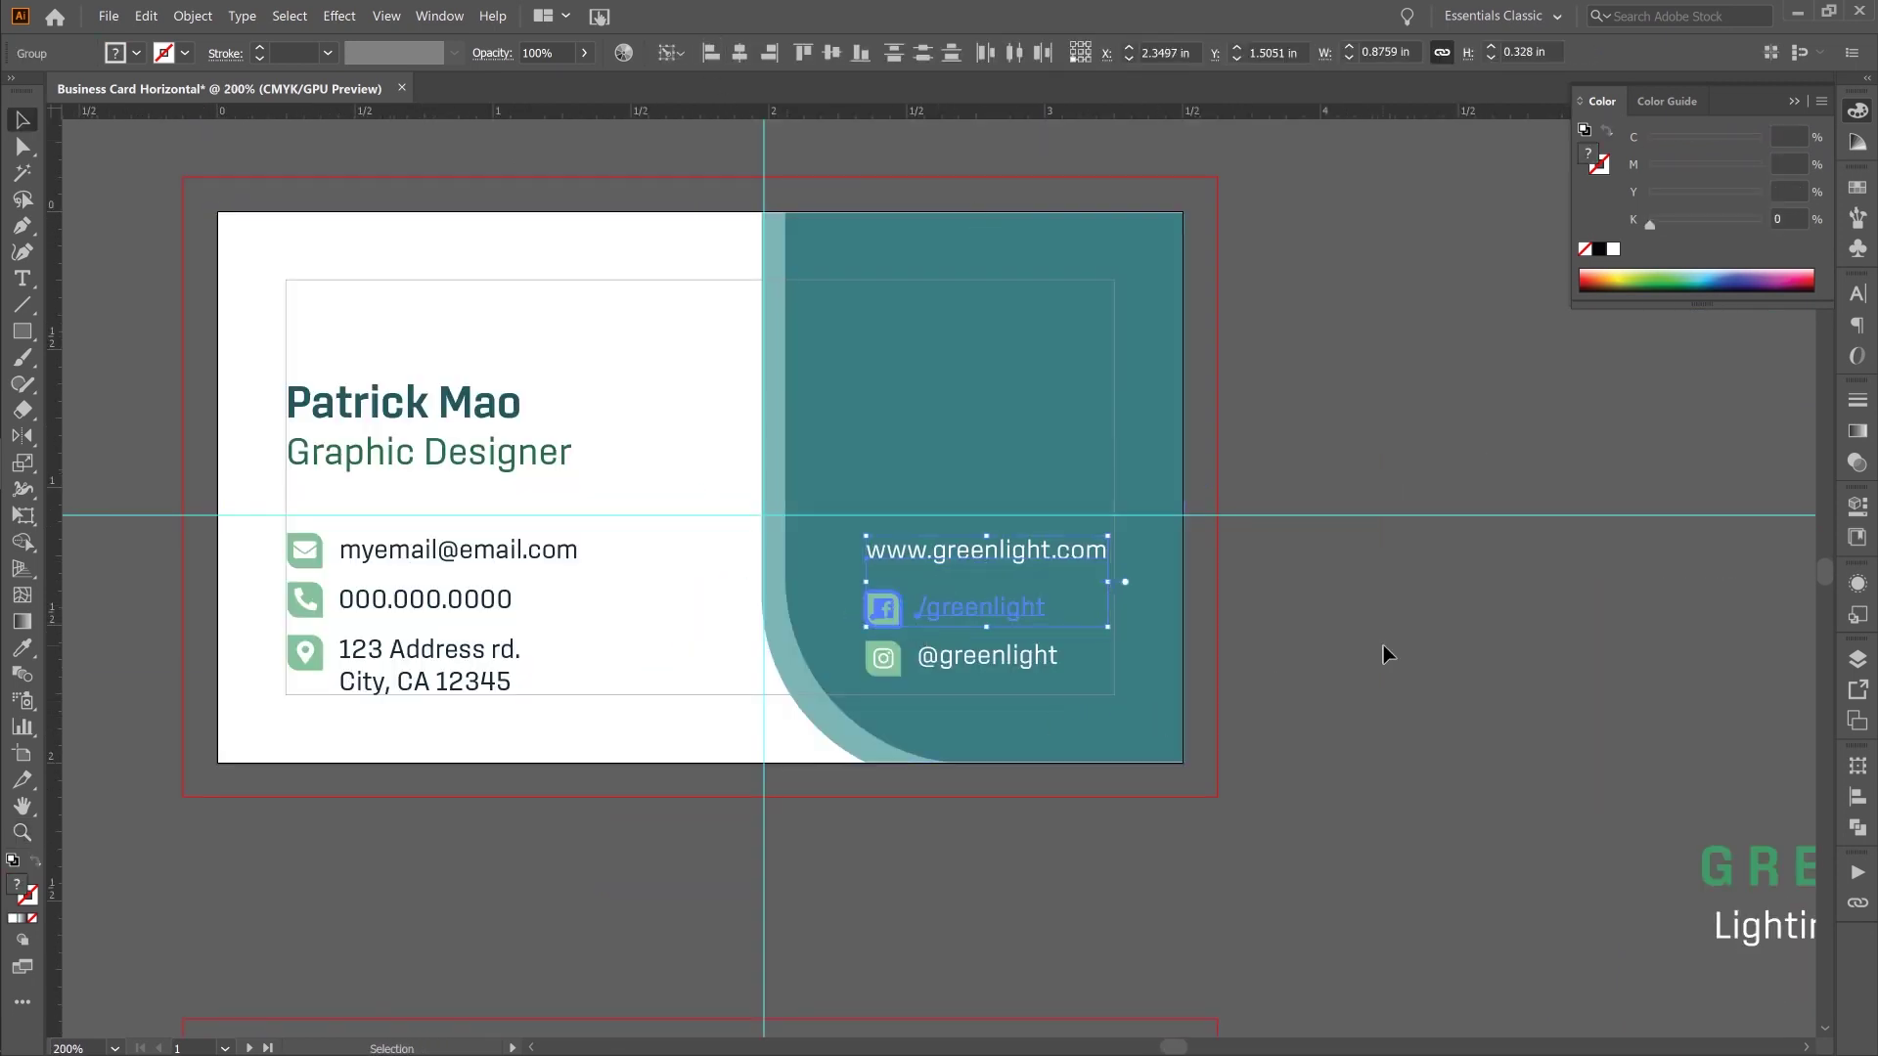
- Line up the Facebook row with the phone row and the Instagram row with the address row
click(958, 478)
scroll(959, 479, up, 1)
click(919, 668)
shift+click(277, 664)
shift+click(792, 752)
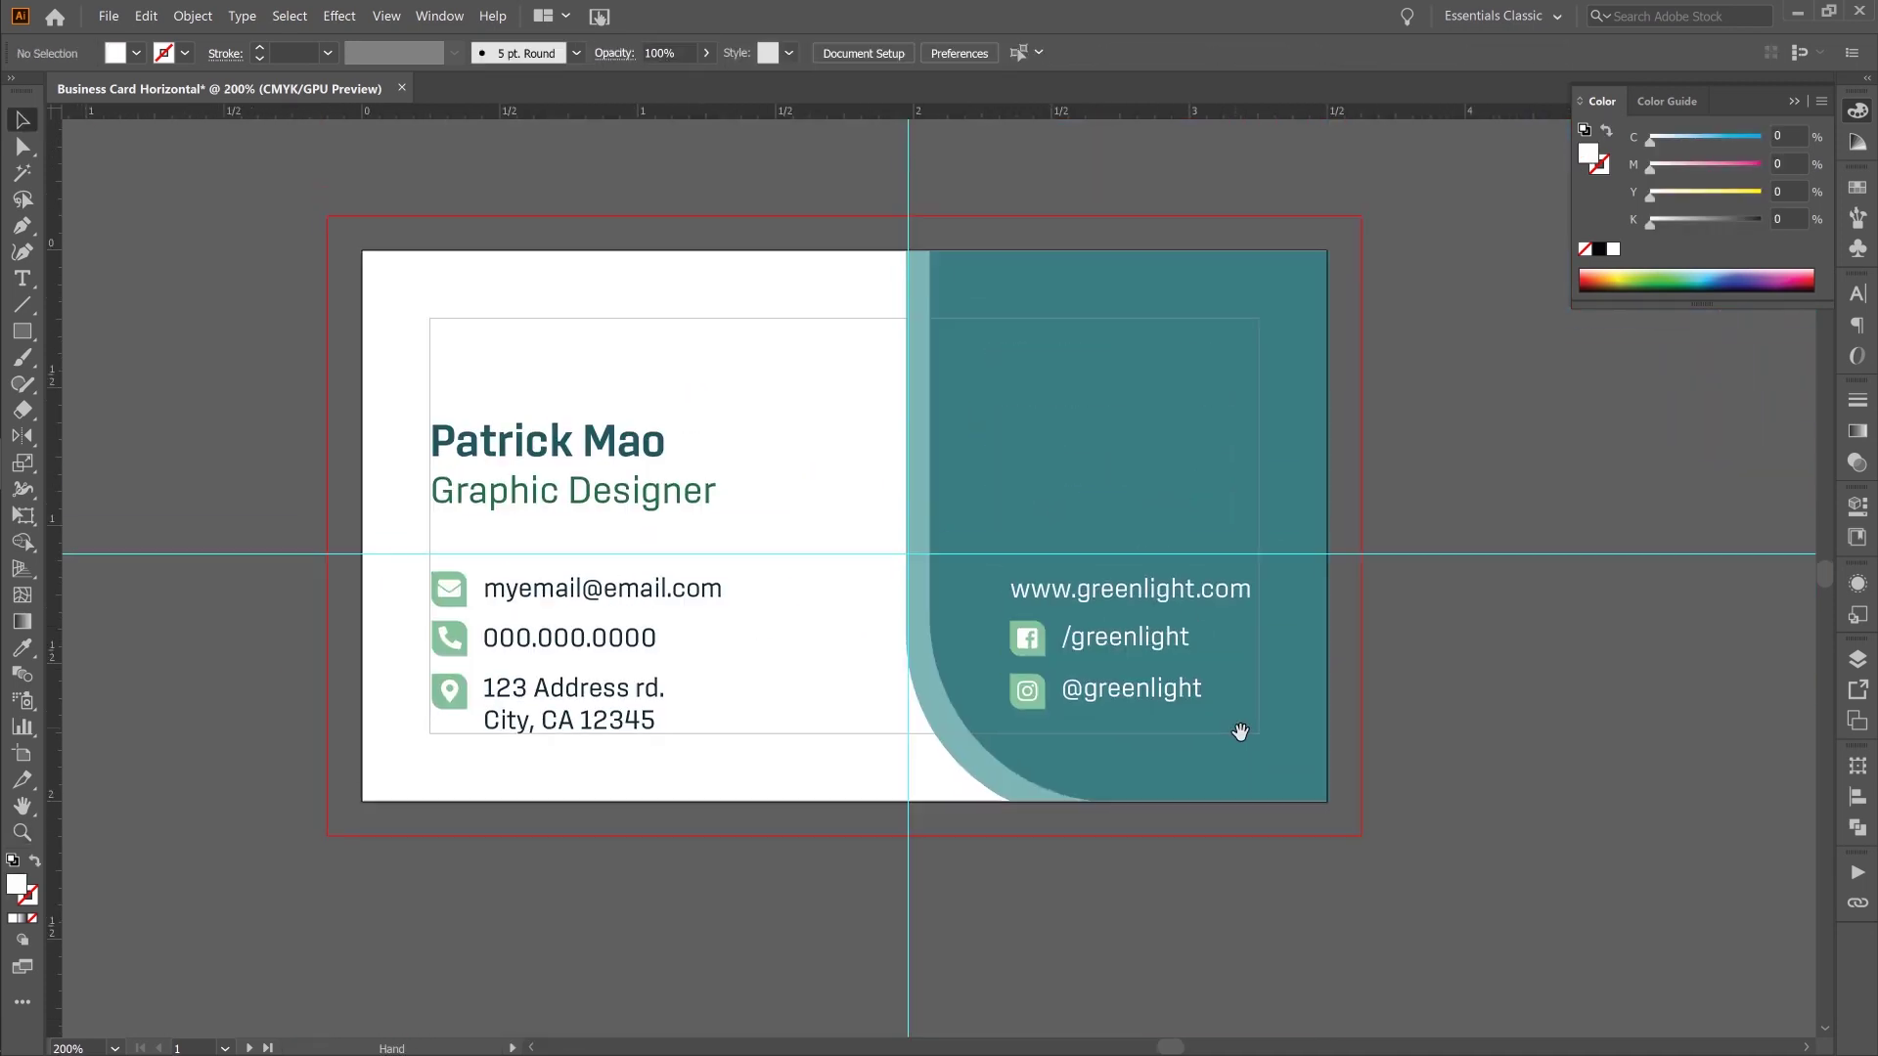
- Place a copy of the QR code on the teal area above the website line, flush with its left edge
mouse_move(1236, 733)
mouse_down()
mouse_move(1255, 727)
mouse_move(1248, 704)
mouse_up()
scroll(1246, 702, left, 2)
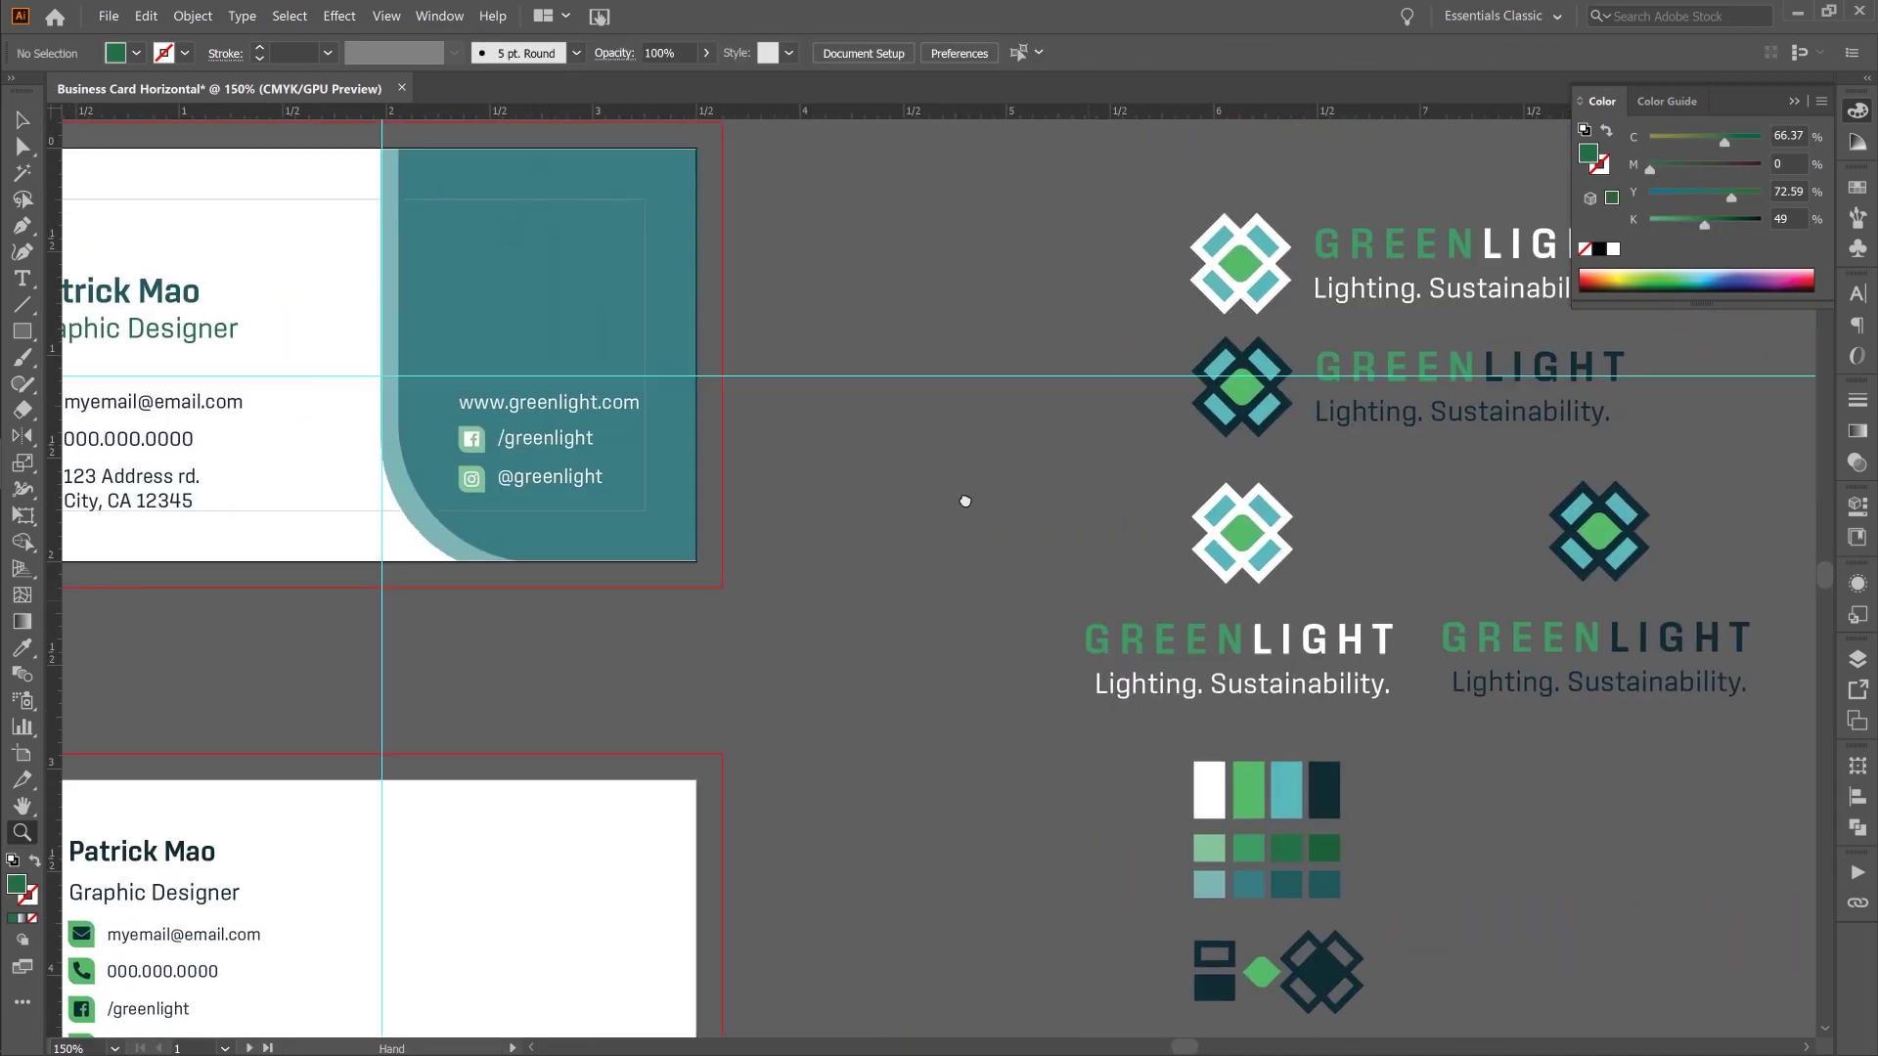
drag(937, 577, 1194, 724)
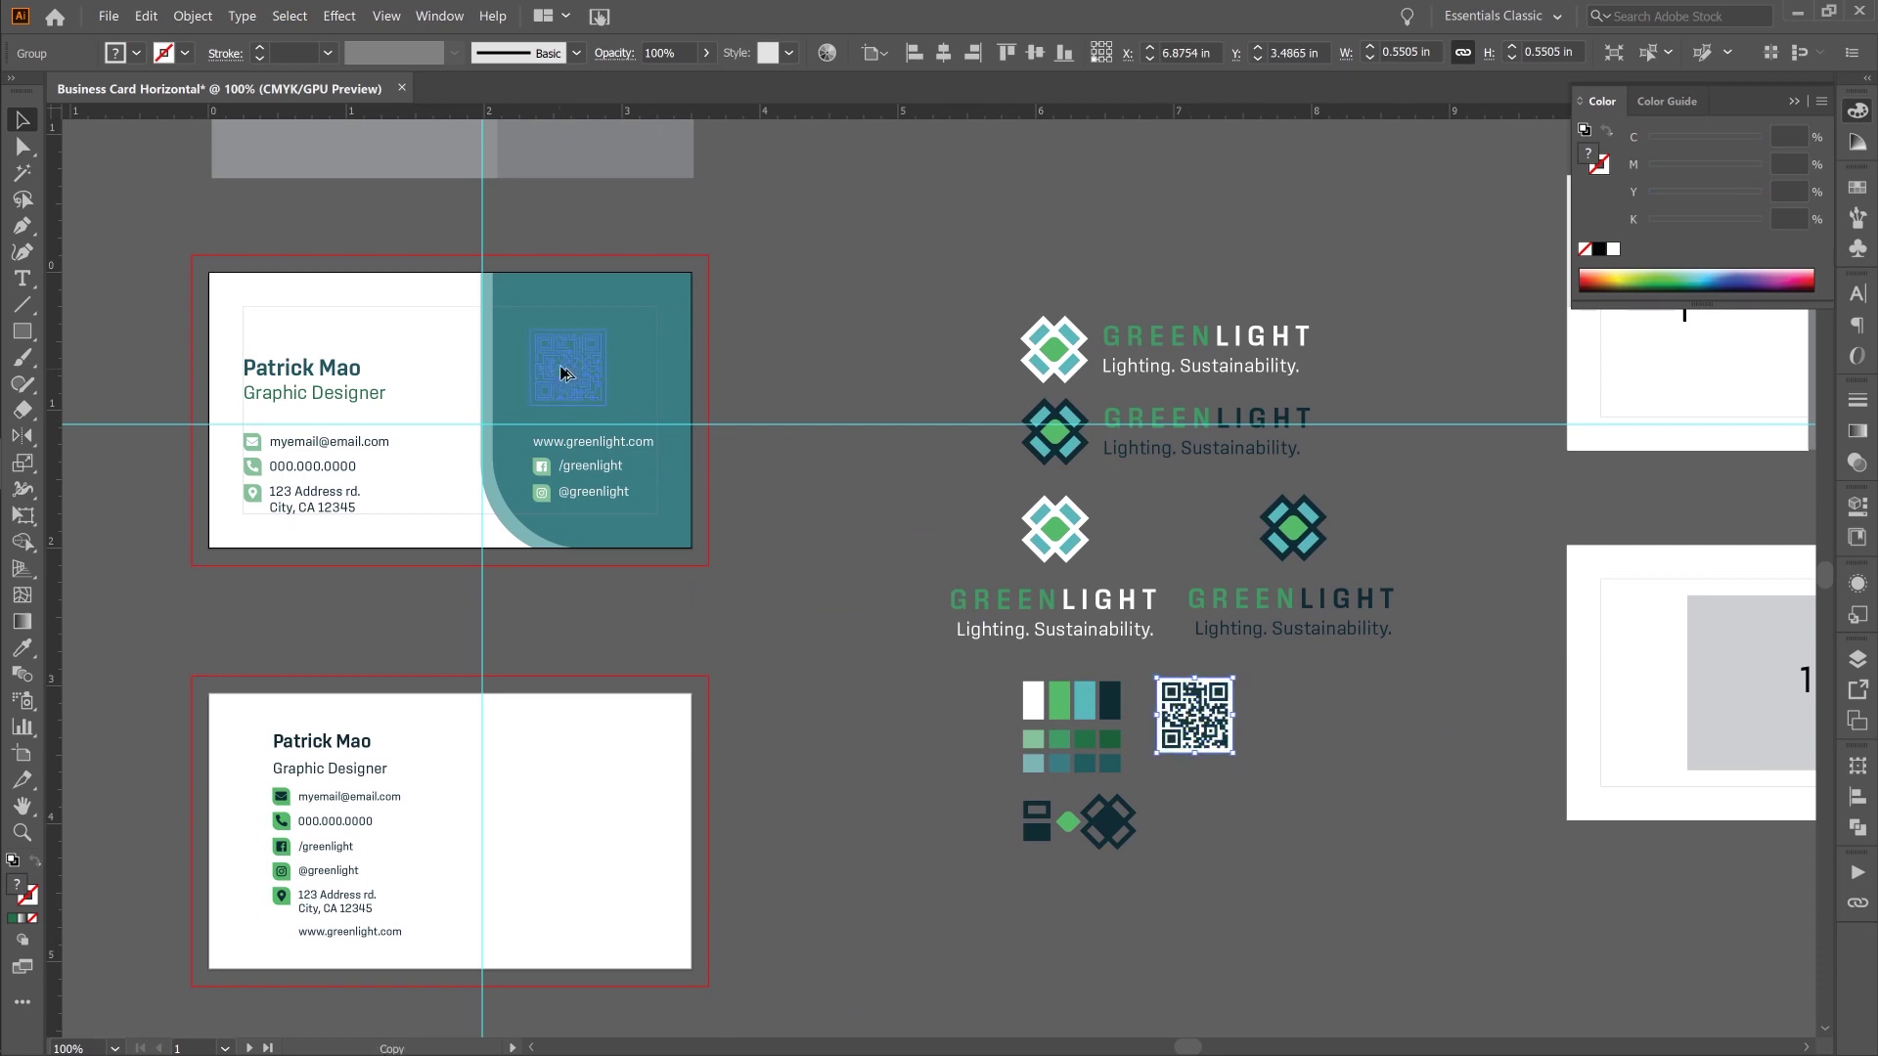
drag(562, 376, 563, 376)
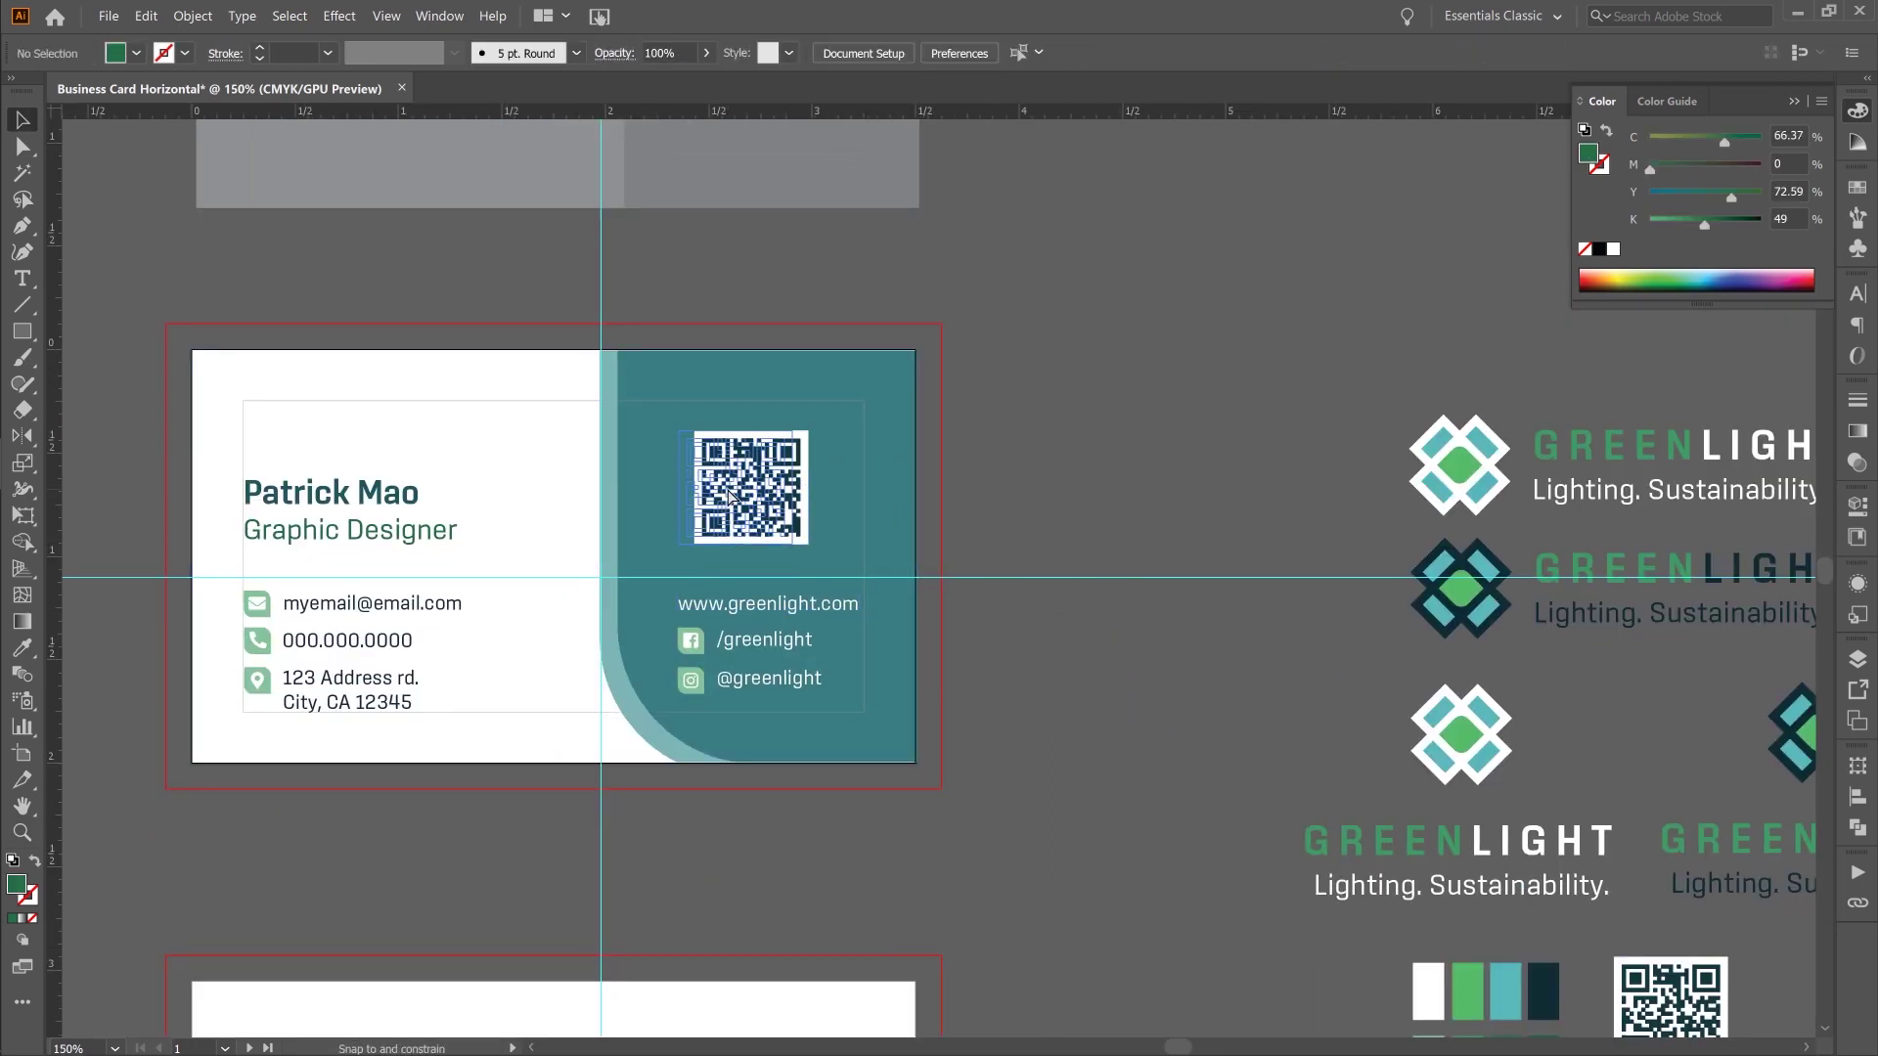
drag(729, 497, 727, 497)
click(1109, 577)
click(1134, 490)
- Hide the guides and extend the teal shapes' clipping rectangle to the card's bottom right corner
key(ctrl+;)
key(z)
drag(607, 294, 1161, 524)
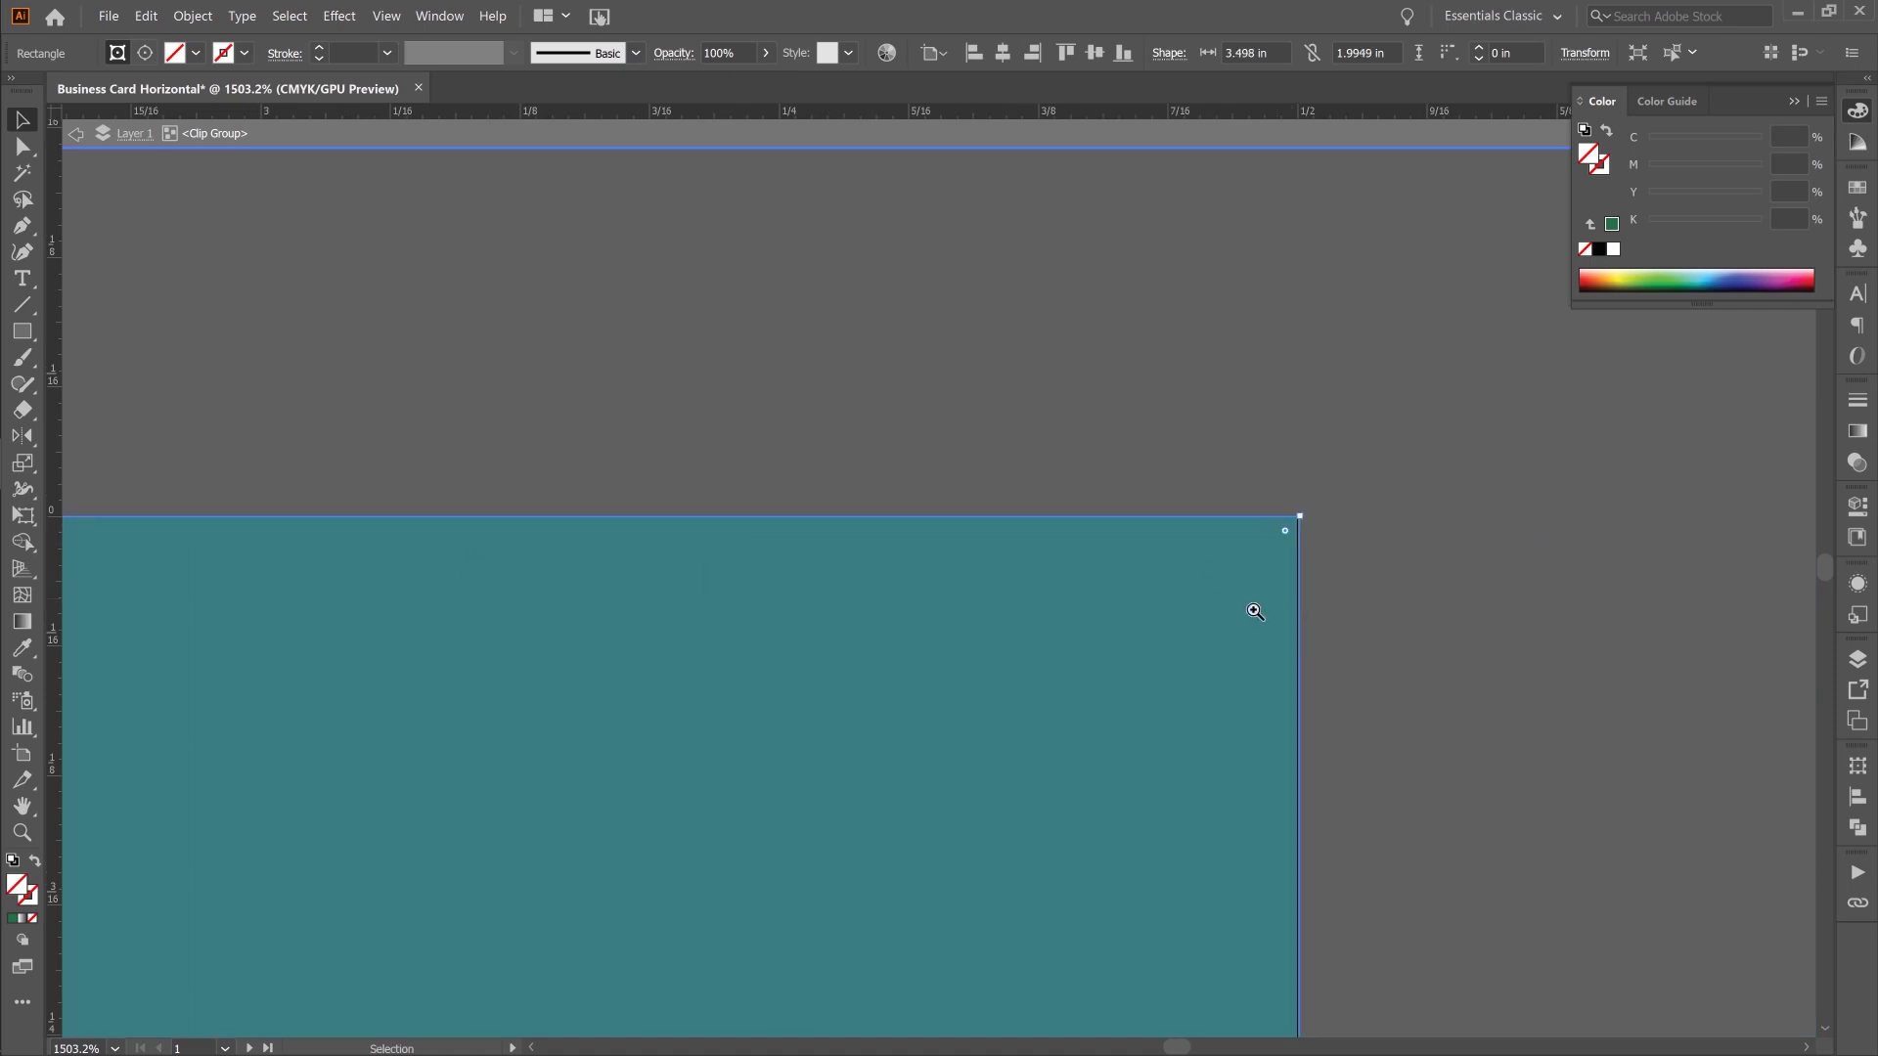
click(831, 559)
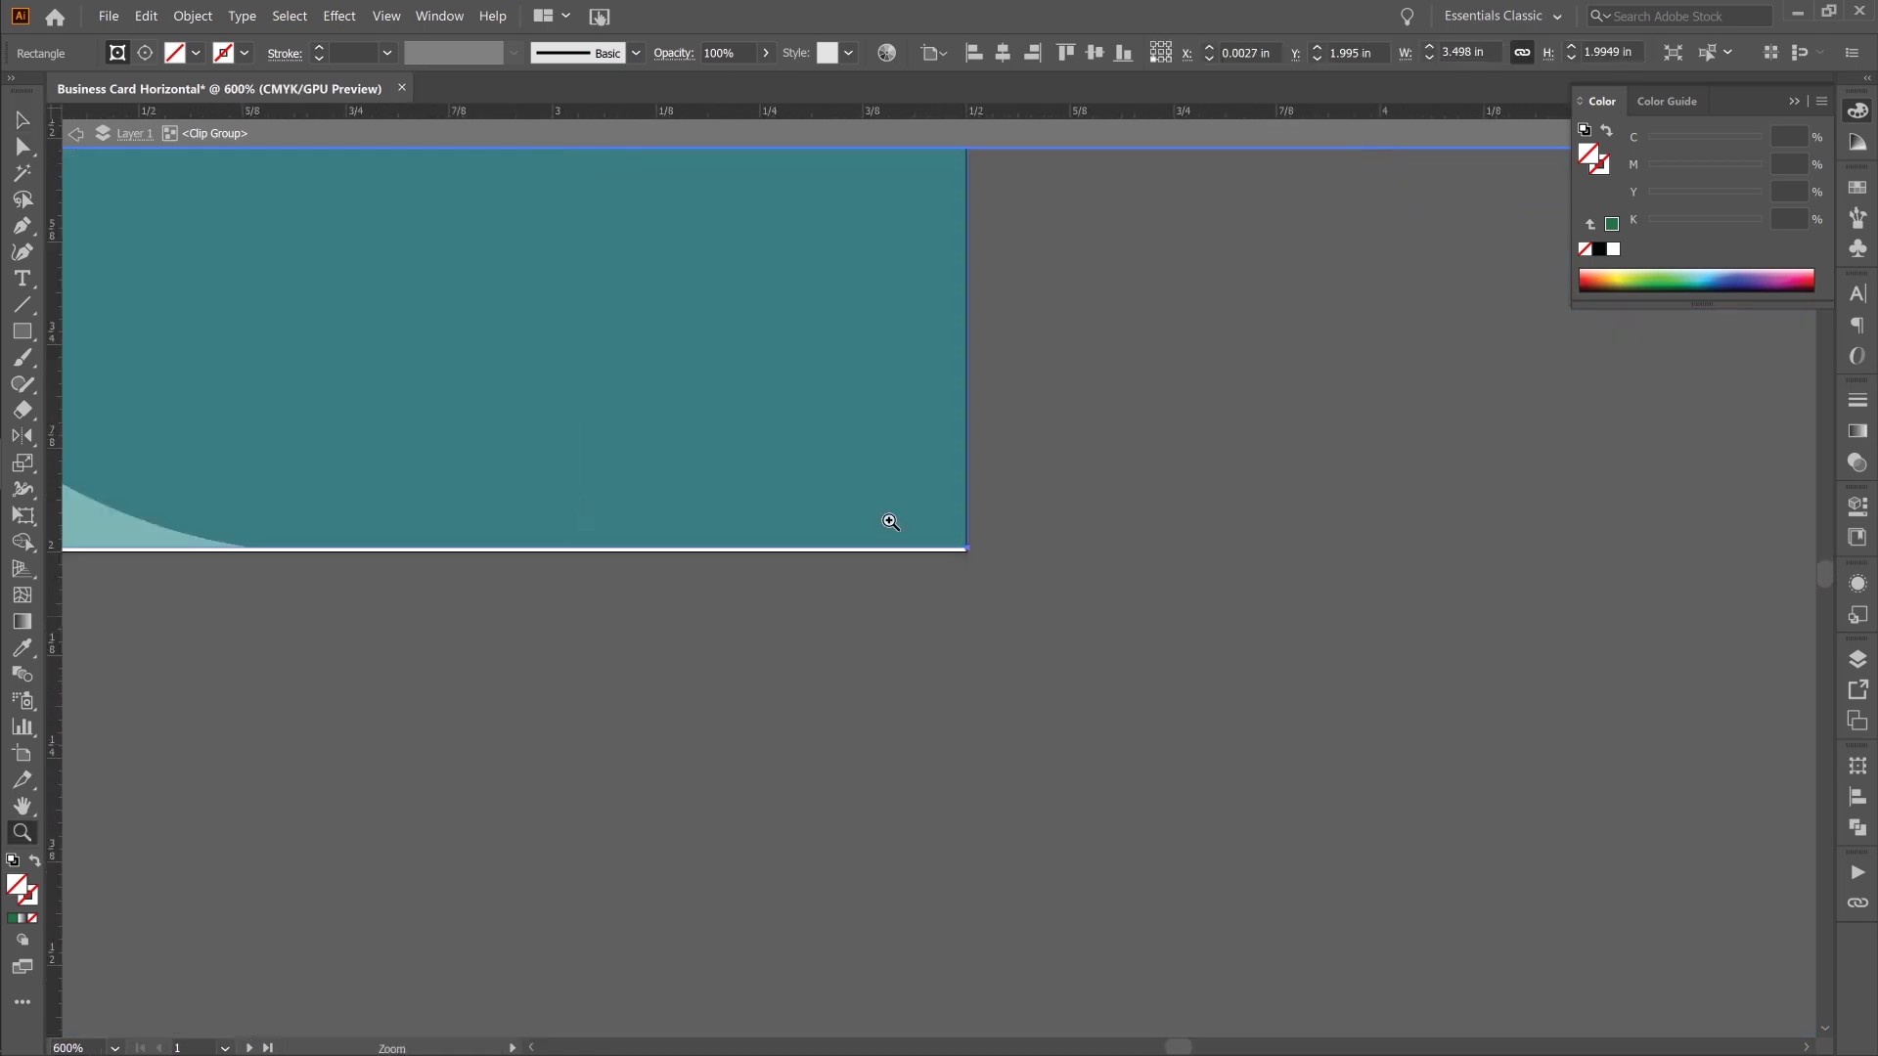
drag(968, 545, 1056, 659)
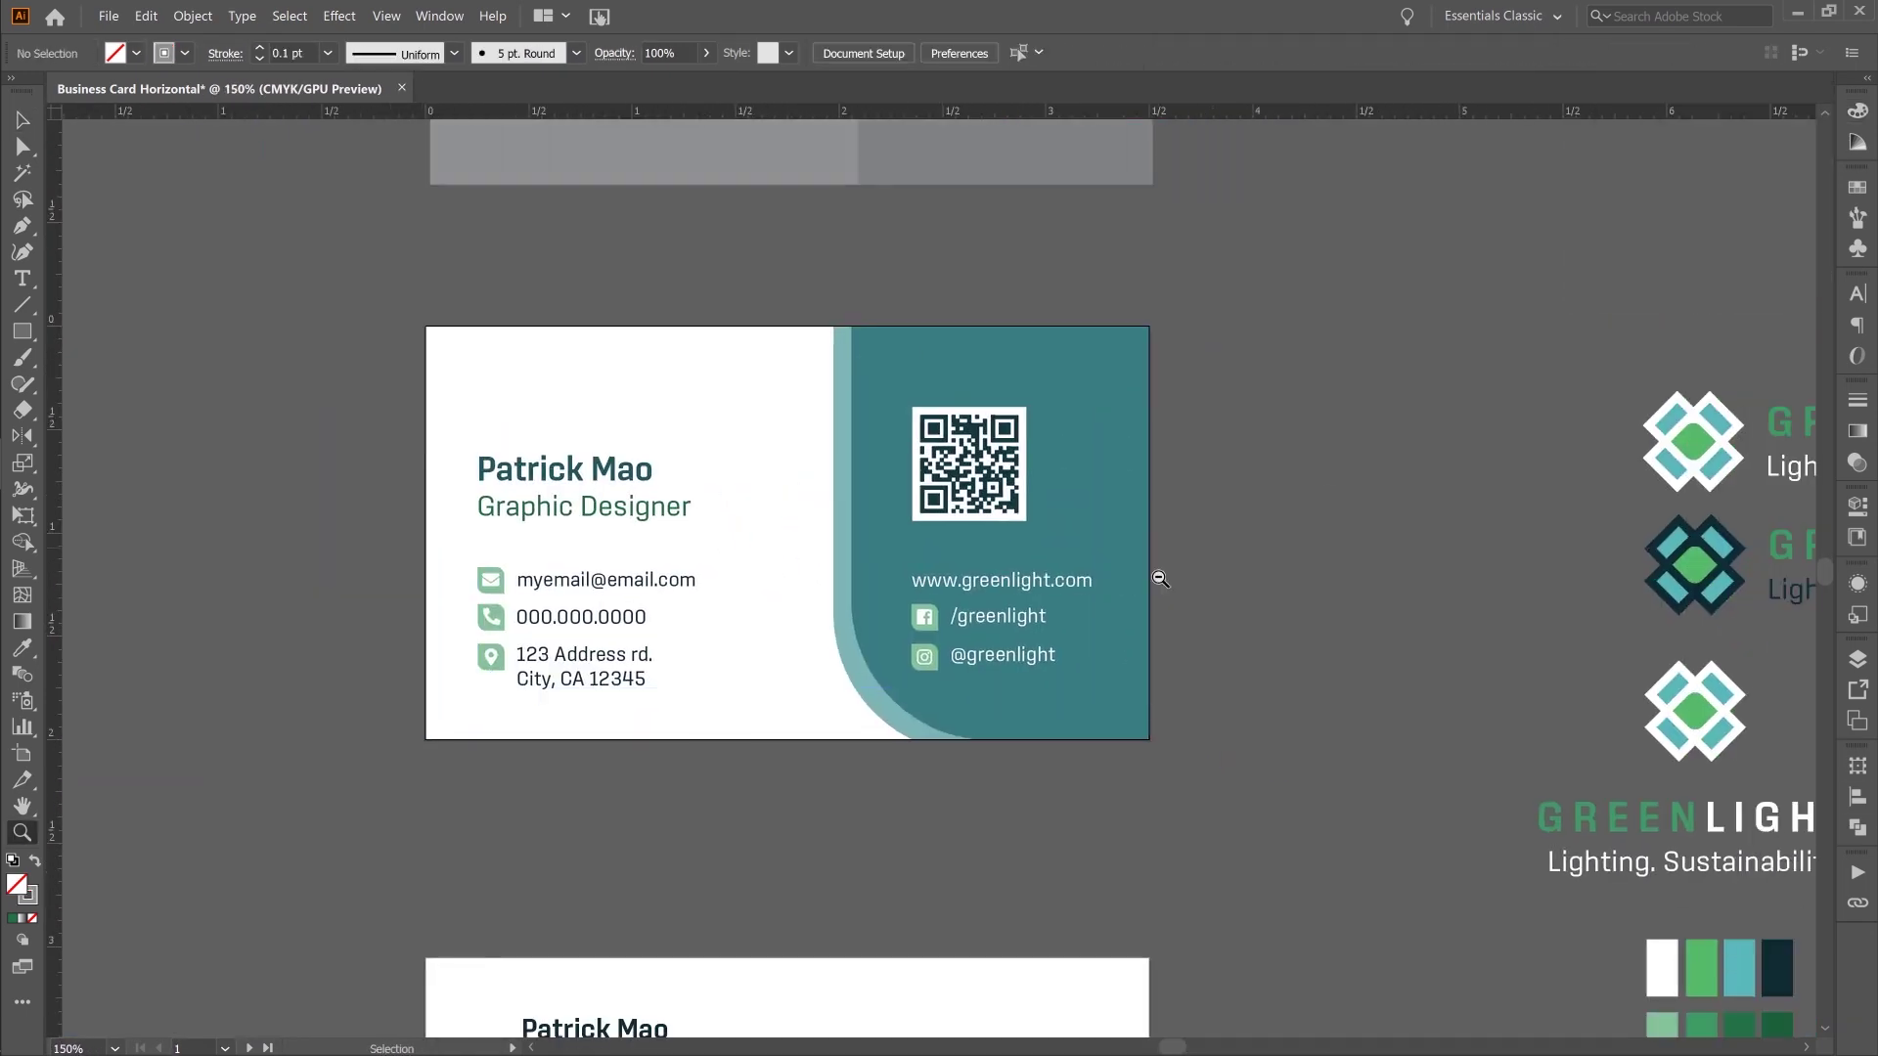
alt+click(1160, 579)
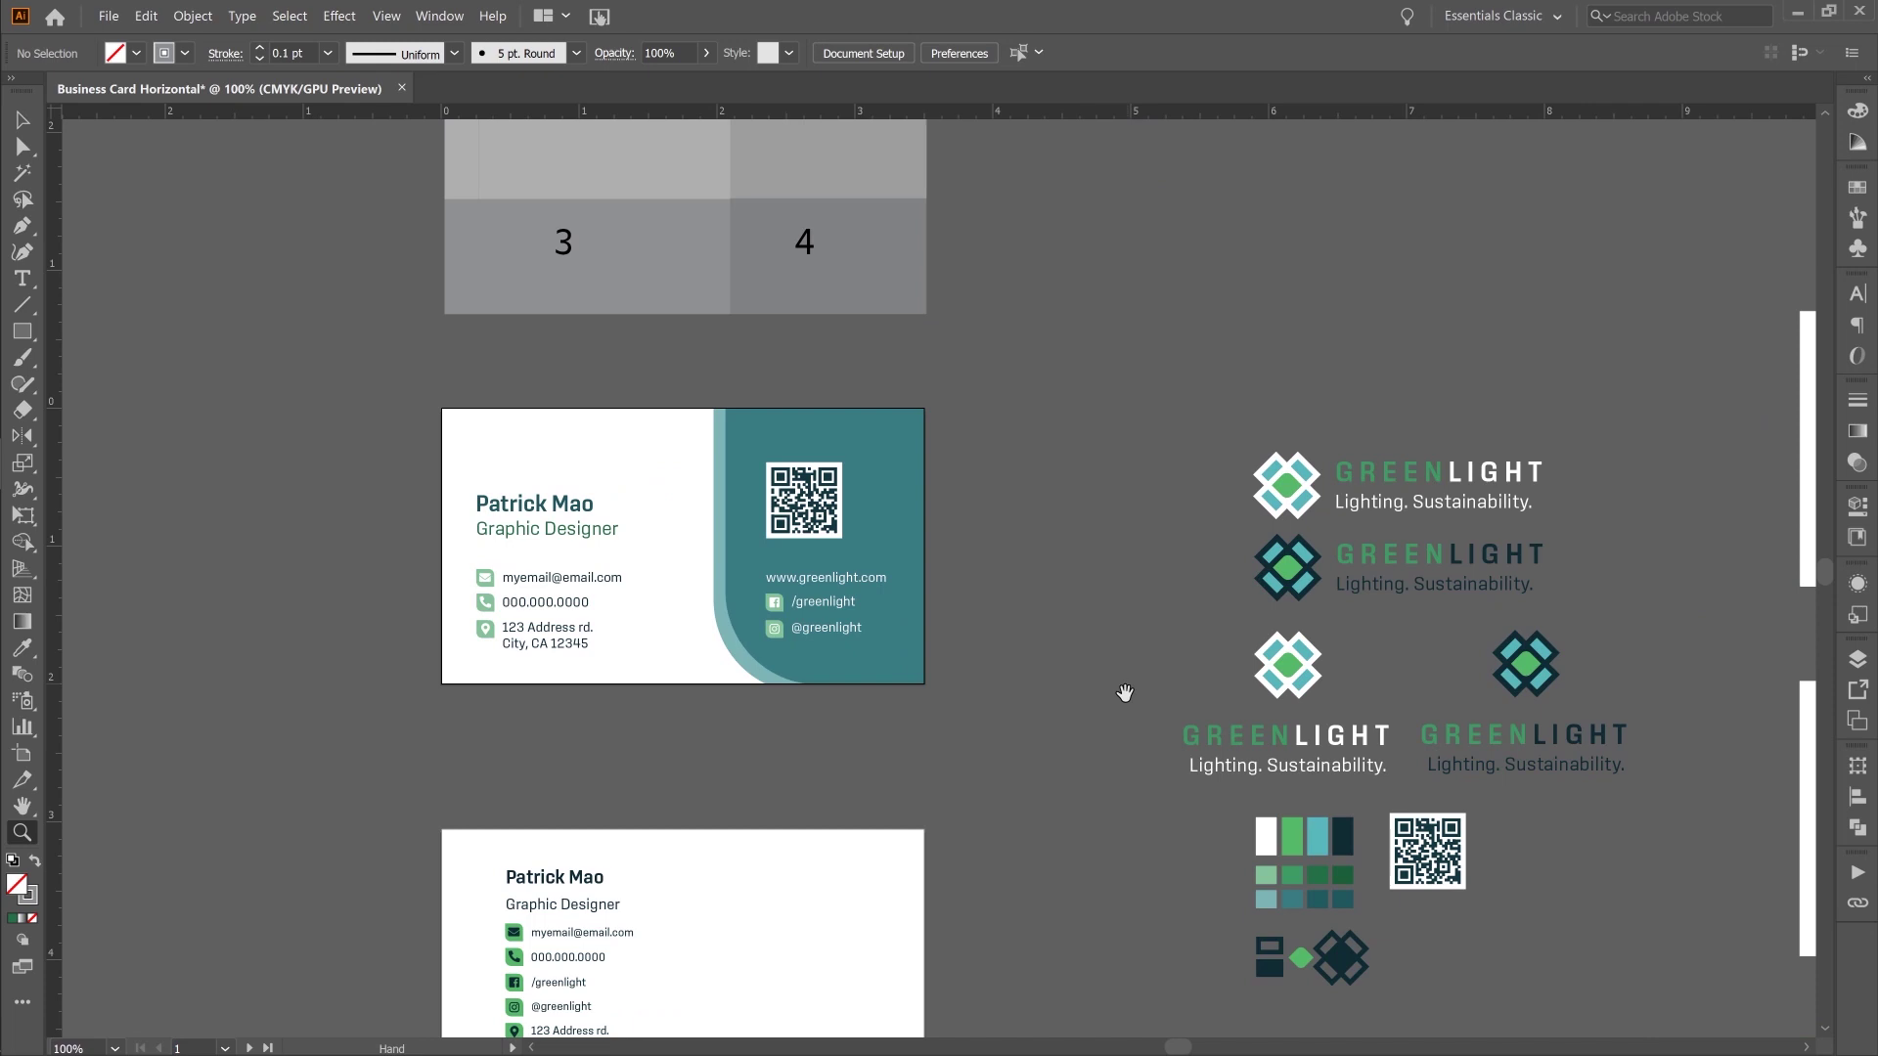
- Replace the contact details on the second card with the dark stacked Greenlight logo, centered on the card
scroll(1027, 877, down, 3)
key(v)
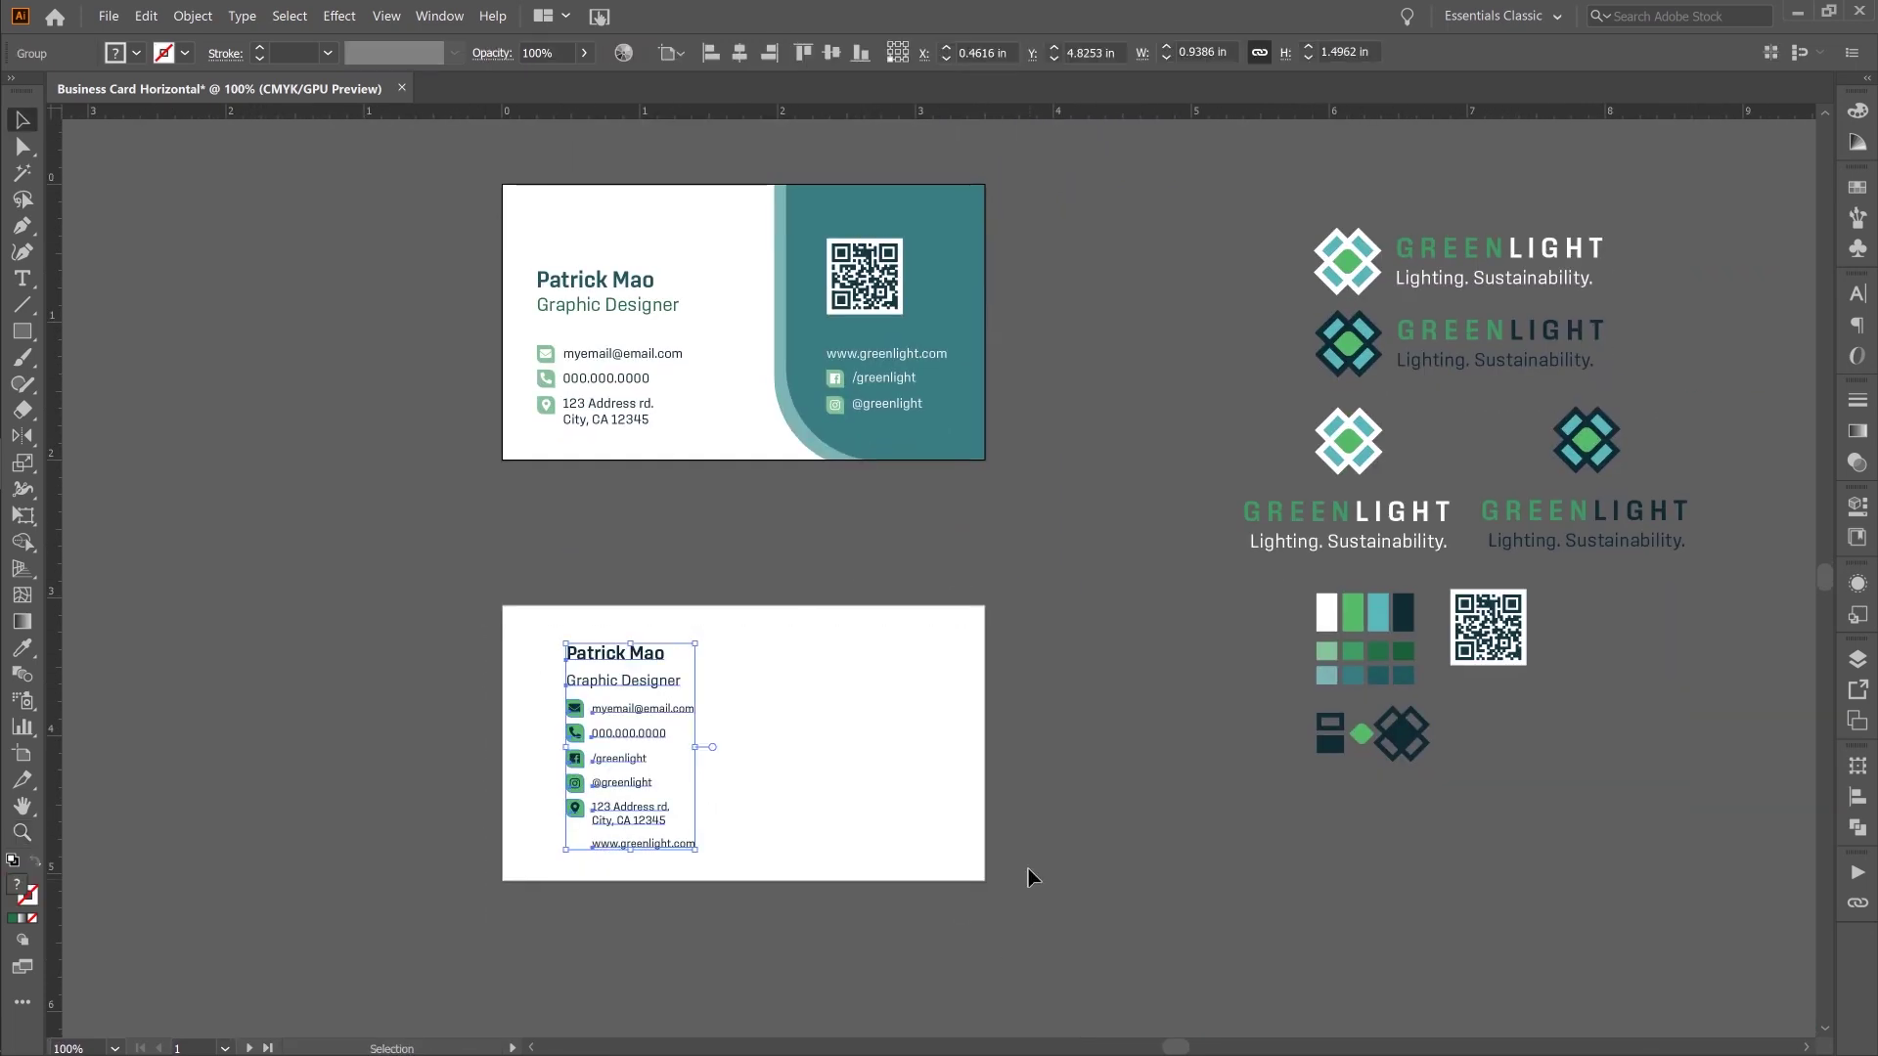
scroll(1472, 445, right, 3)
drag(627, 693, 627, 693)
key(ctrl+=)
drag(935, 466, 935, 483)
drag(1007, 146, 919, 209)
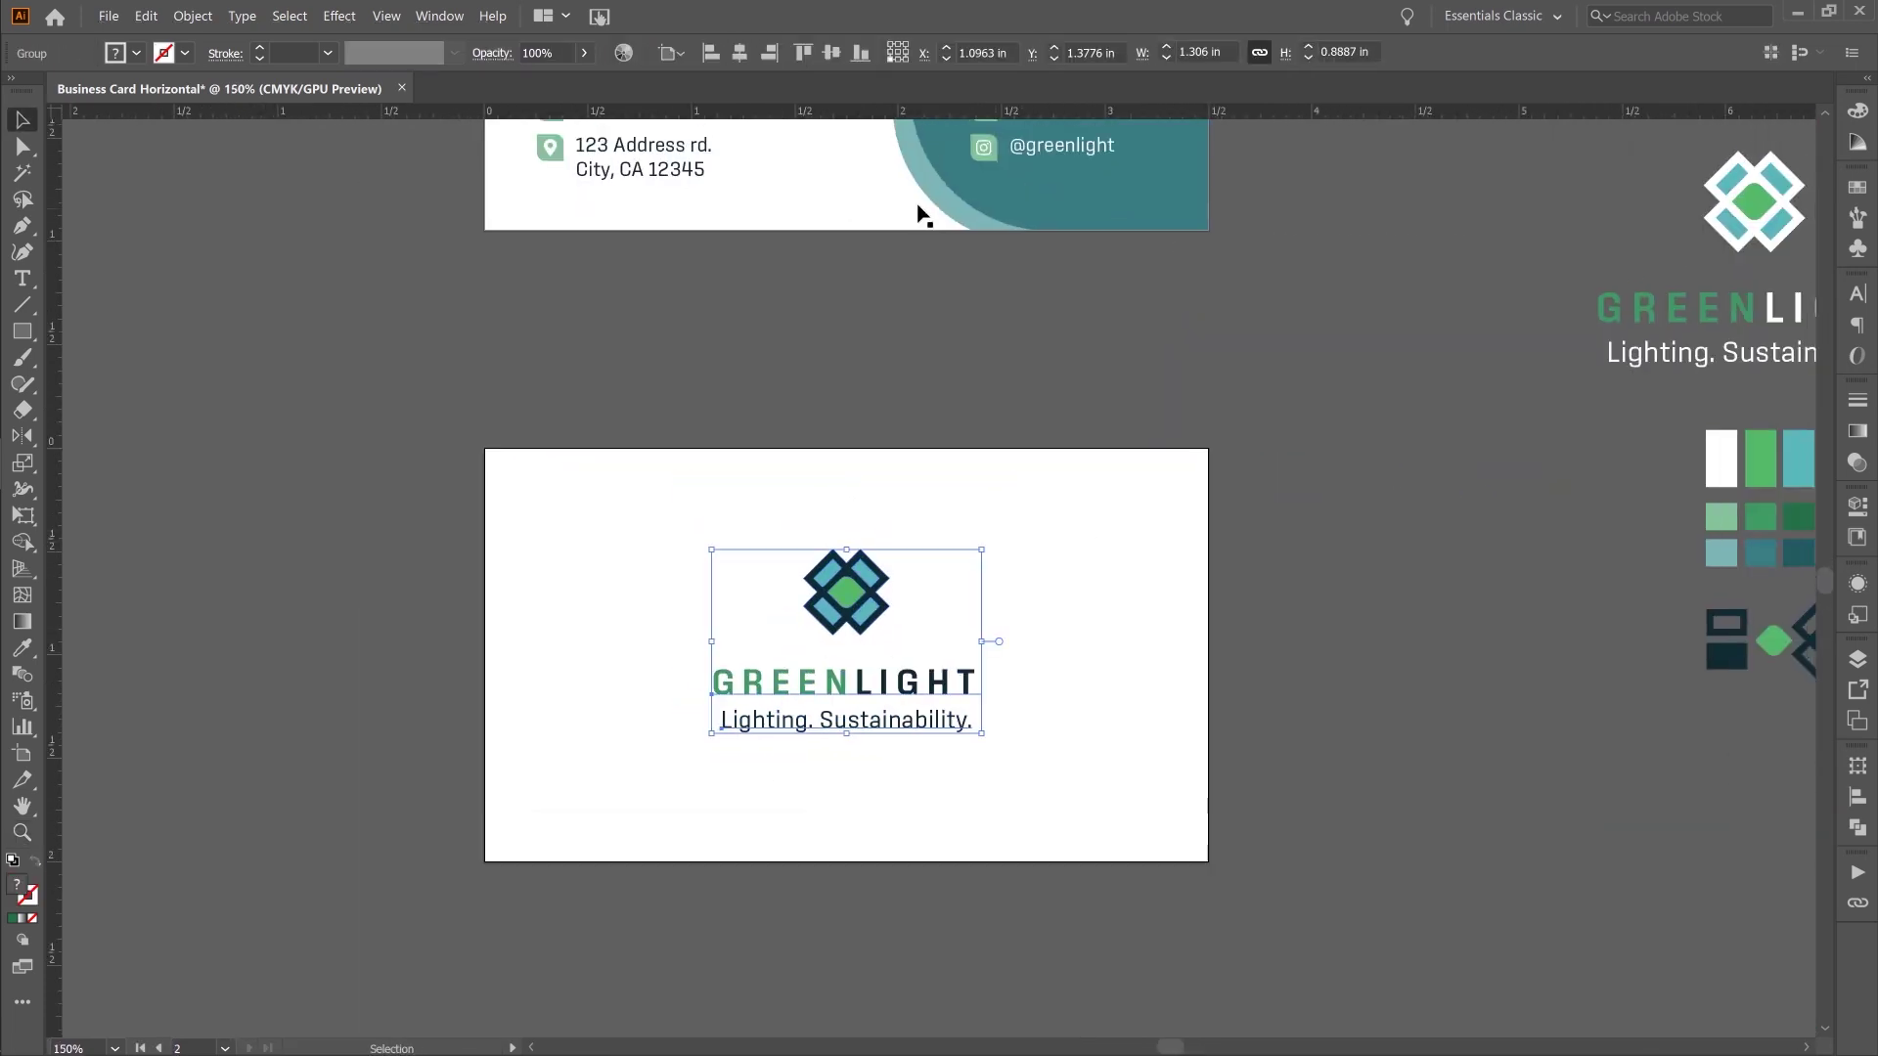
click(830, 52)
- Copy the clipped teal leaf shapes from the contact card onto the second card
drag(1061, 331, 1048, 490)
click(1047, 490)
drag(1175, 330, 1174, 961)
- Inside the clip group, shift the leaf toward the card's right edge and nudge a copy into place at the left edge
double_click(787, 846)
drag(1089, 906, 1033, 837)
drag(385, 812, 393, 622)
key(shift+Down)
key(Up)
key(shift+Right)
key(Left)
key(Left)
key(Right)
key(Right)
key(Right)
key(Right)
key(Right)
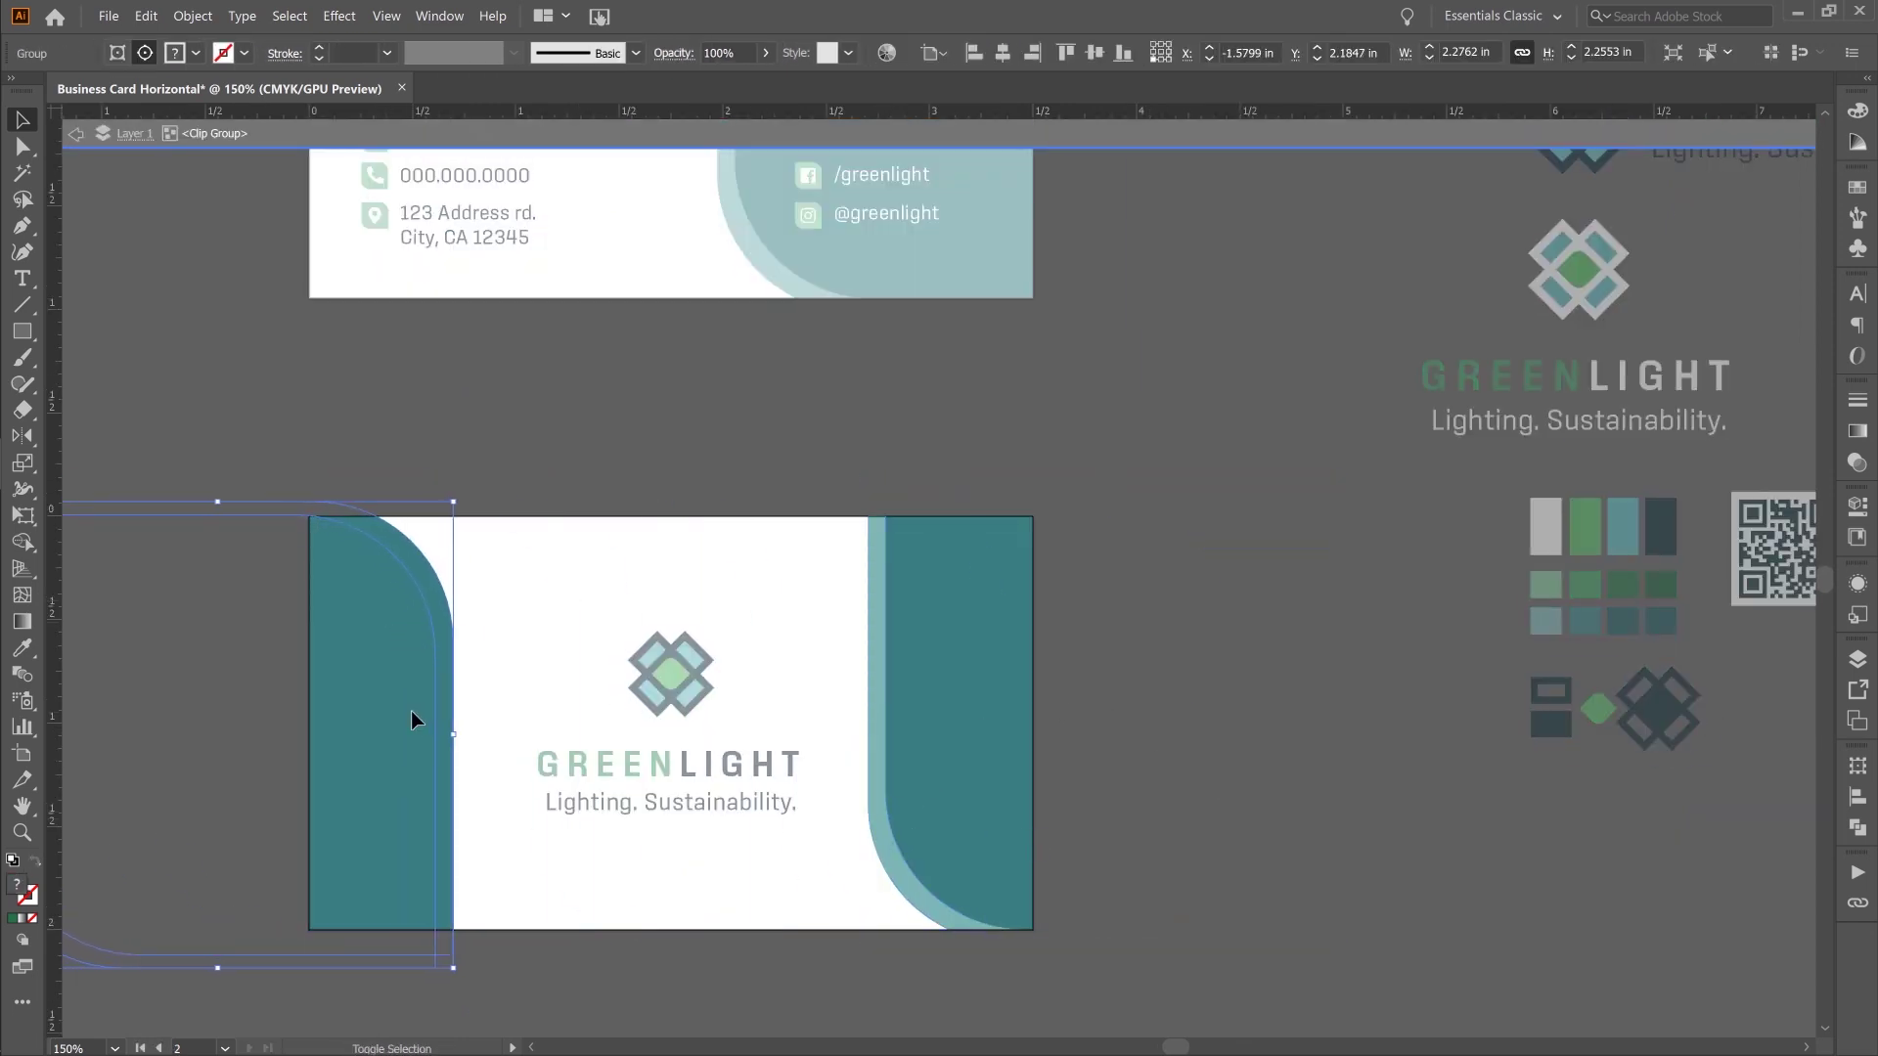
- Fine-tune the left leaf's position and fit the clipped artwork to the second card's edges
click(759, 137)
ctrl+click(466, 739)
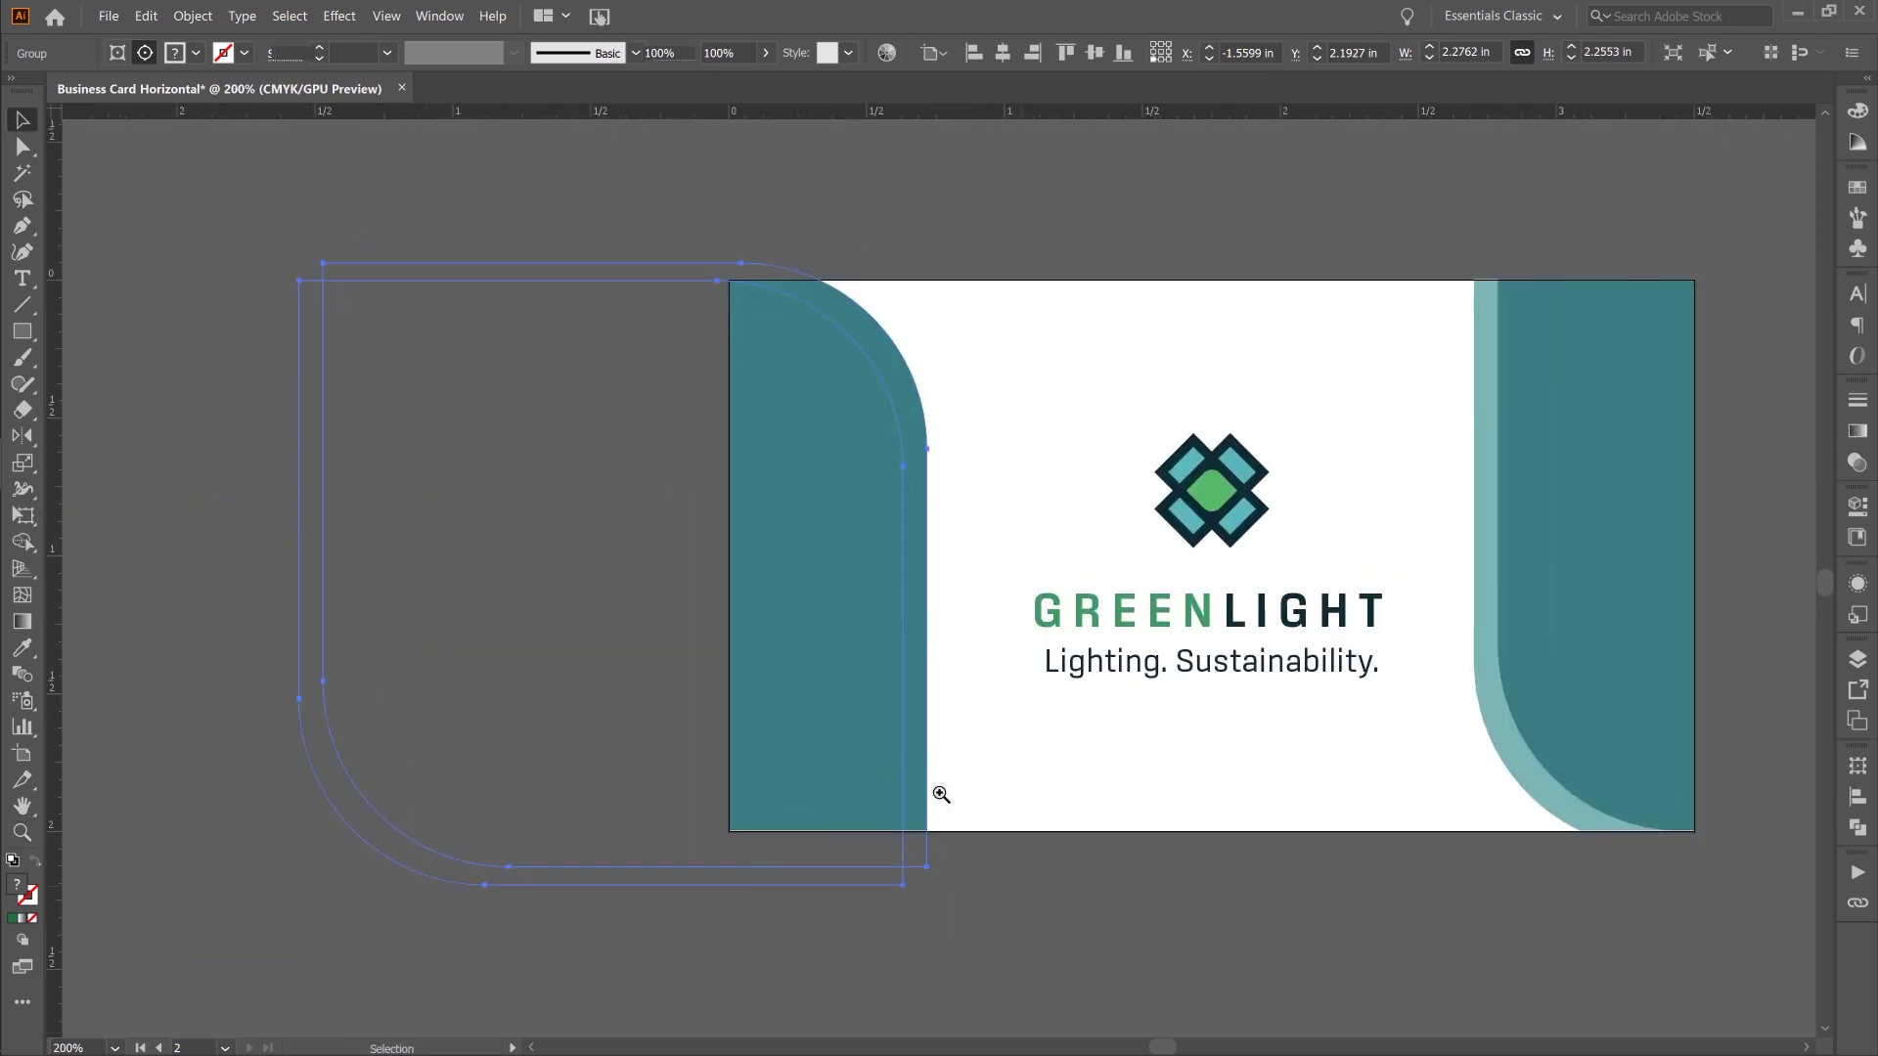
ctrl+click(937, 790)
double_click(890, 573)
click(1107, 138)
drag(945, 583, 942, 587)
scroll(1157, 595, down, 4)
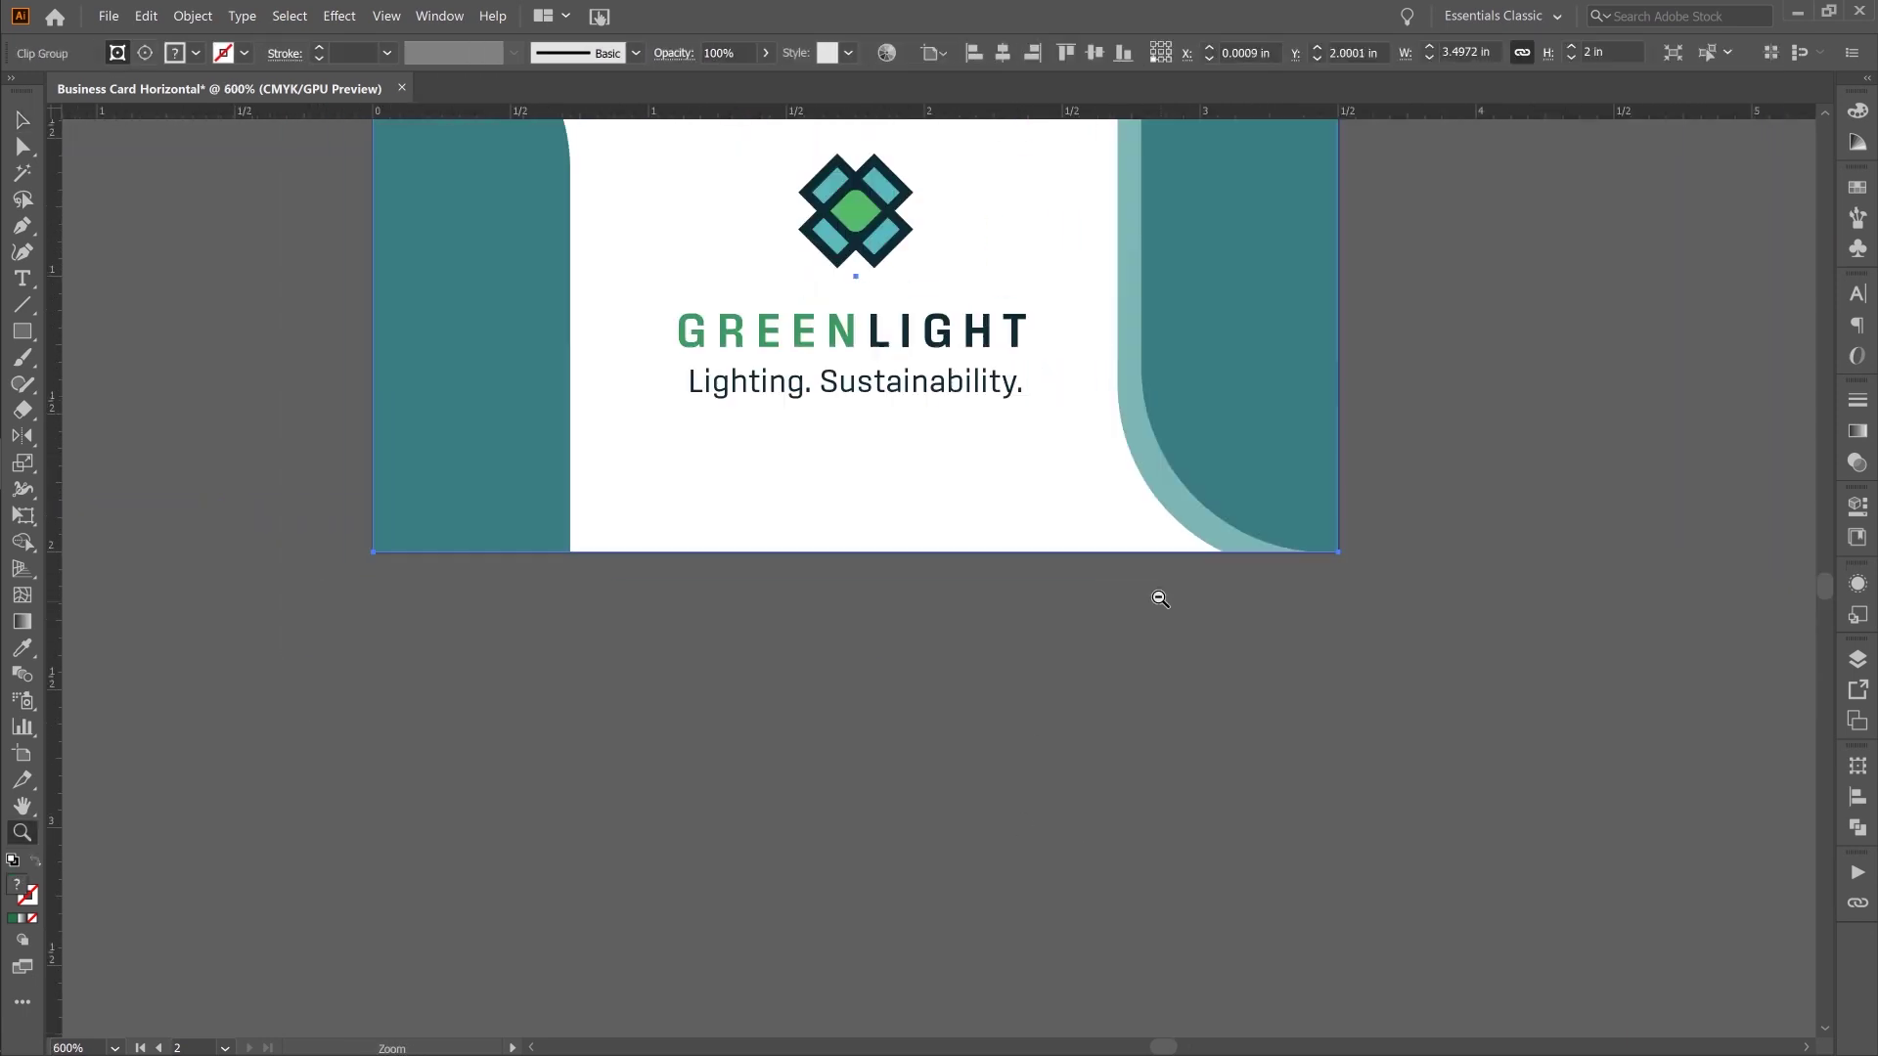
click(1158, 596)
- Restack and recolor the left leaf so a dark teal inner shape sits in front of a light teal outer shape
drag(703, 490, 649, 721)
double_click(479, 744)
double_click(477, 782)
click(476, 825)
key(ctrl+shift+])
key(i)
click(504, 684)
ctrl+click(505, 675)
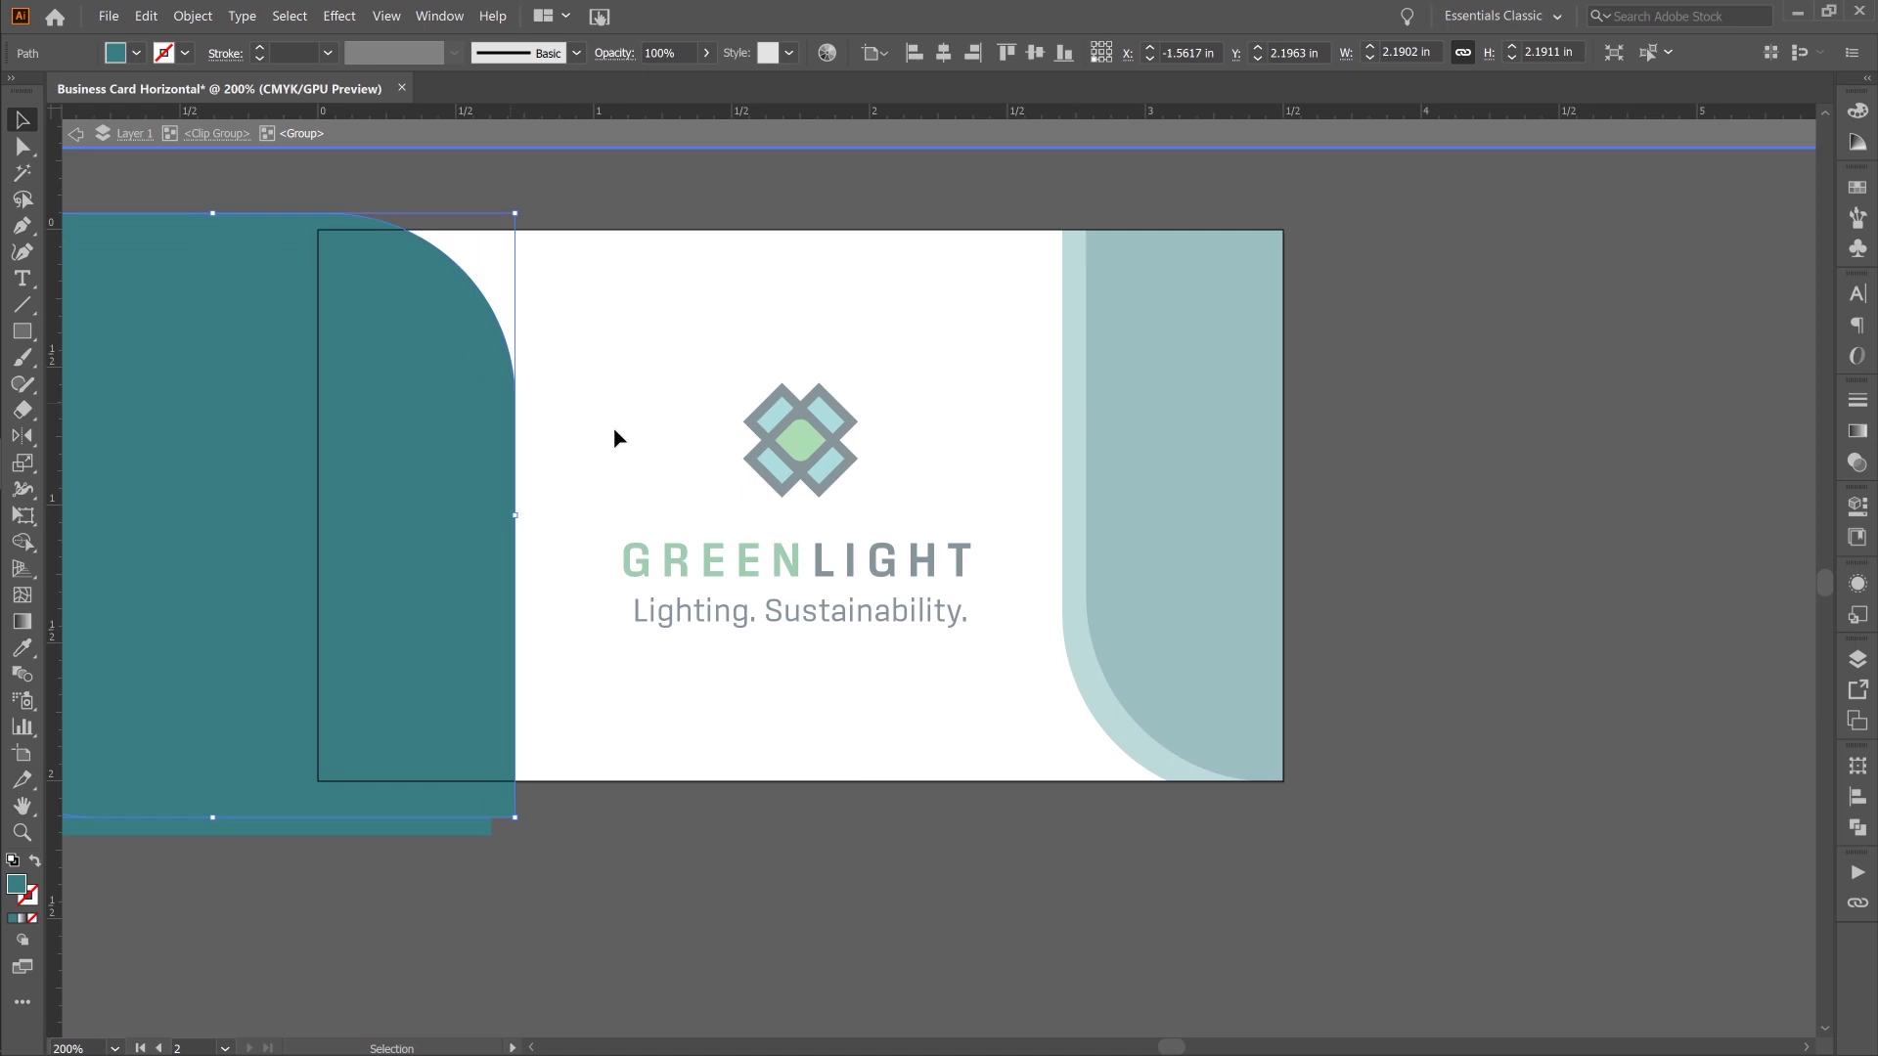
click(1074, 323)
key(v)
click(838, 123)
click(792, 733)
- Nudge the left leaf group to the right so more of it shows on the second card
key(z)
drag(459, 582, 666, 665)
key(v)
double_click(617, 564)
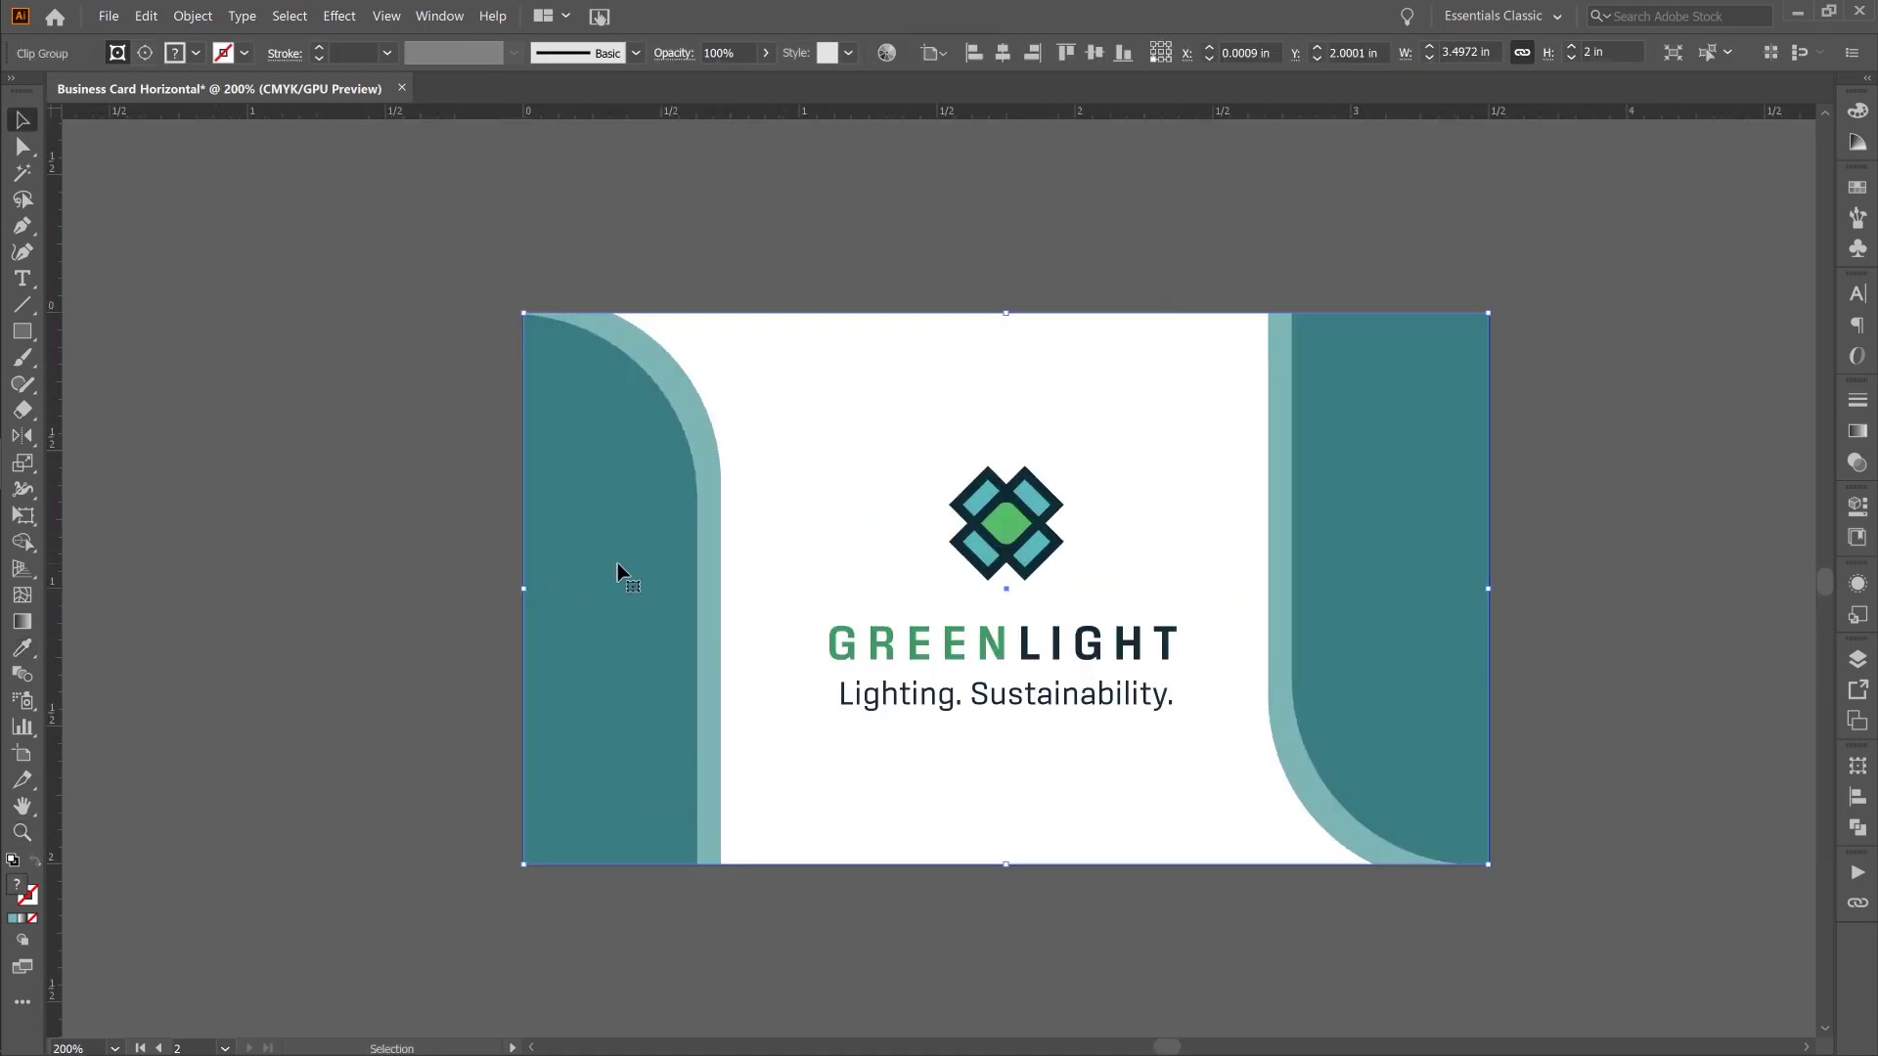
key(Right)
key(Right)
key(Right)
key(Right)
key(Right)
key(Right)
key(Right)
key(Escape)
double_click(631, 473)
key(Escape)
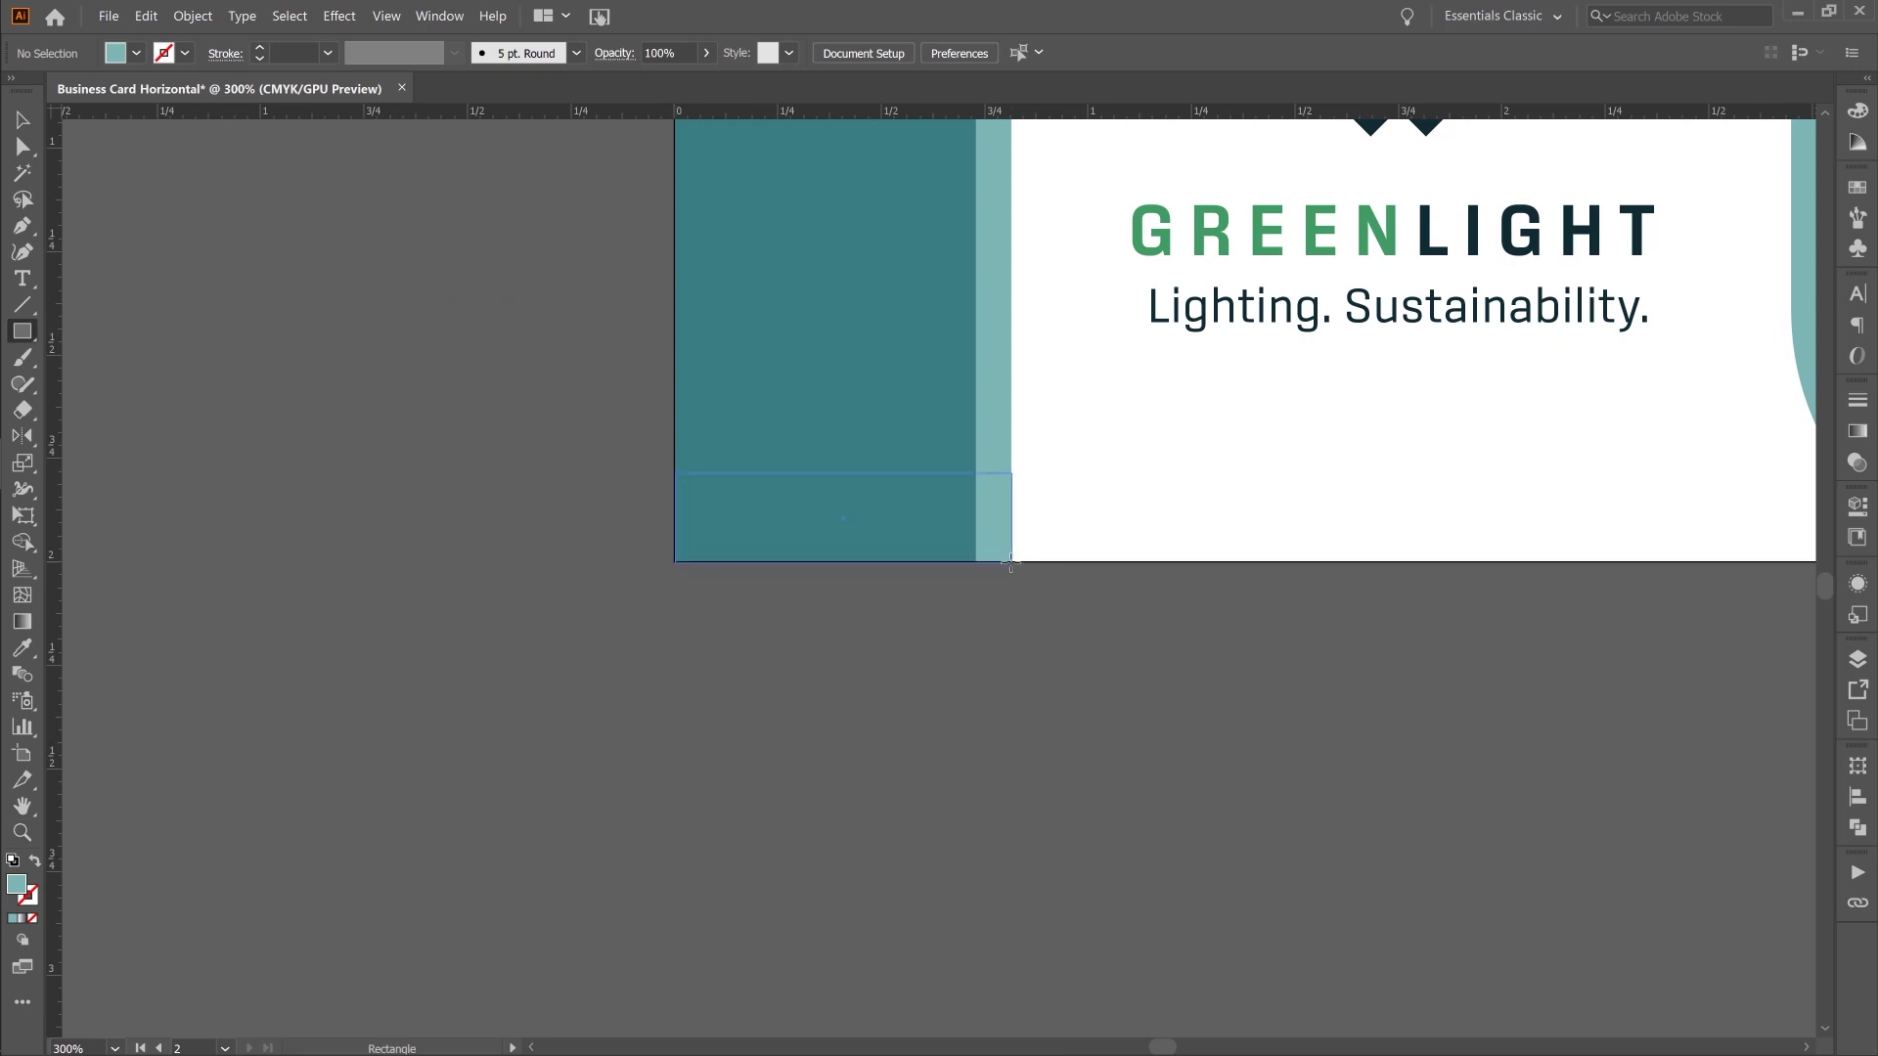
- Match the right leaf's visible width to the left leaf's, using a copied gauge rectangle about 0.81 by 0.22 in
key(ctrl+minus)
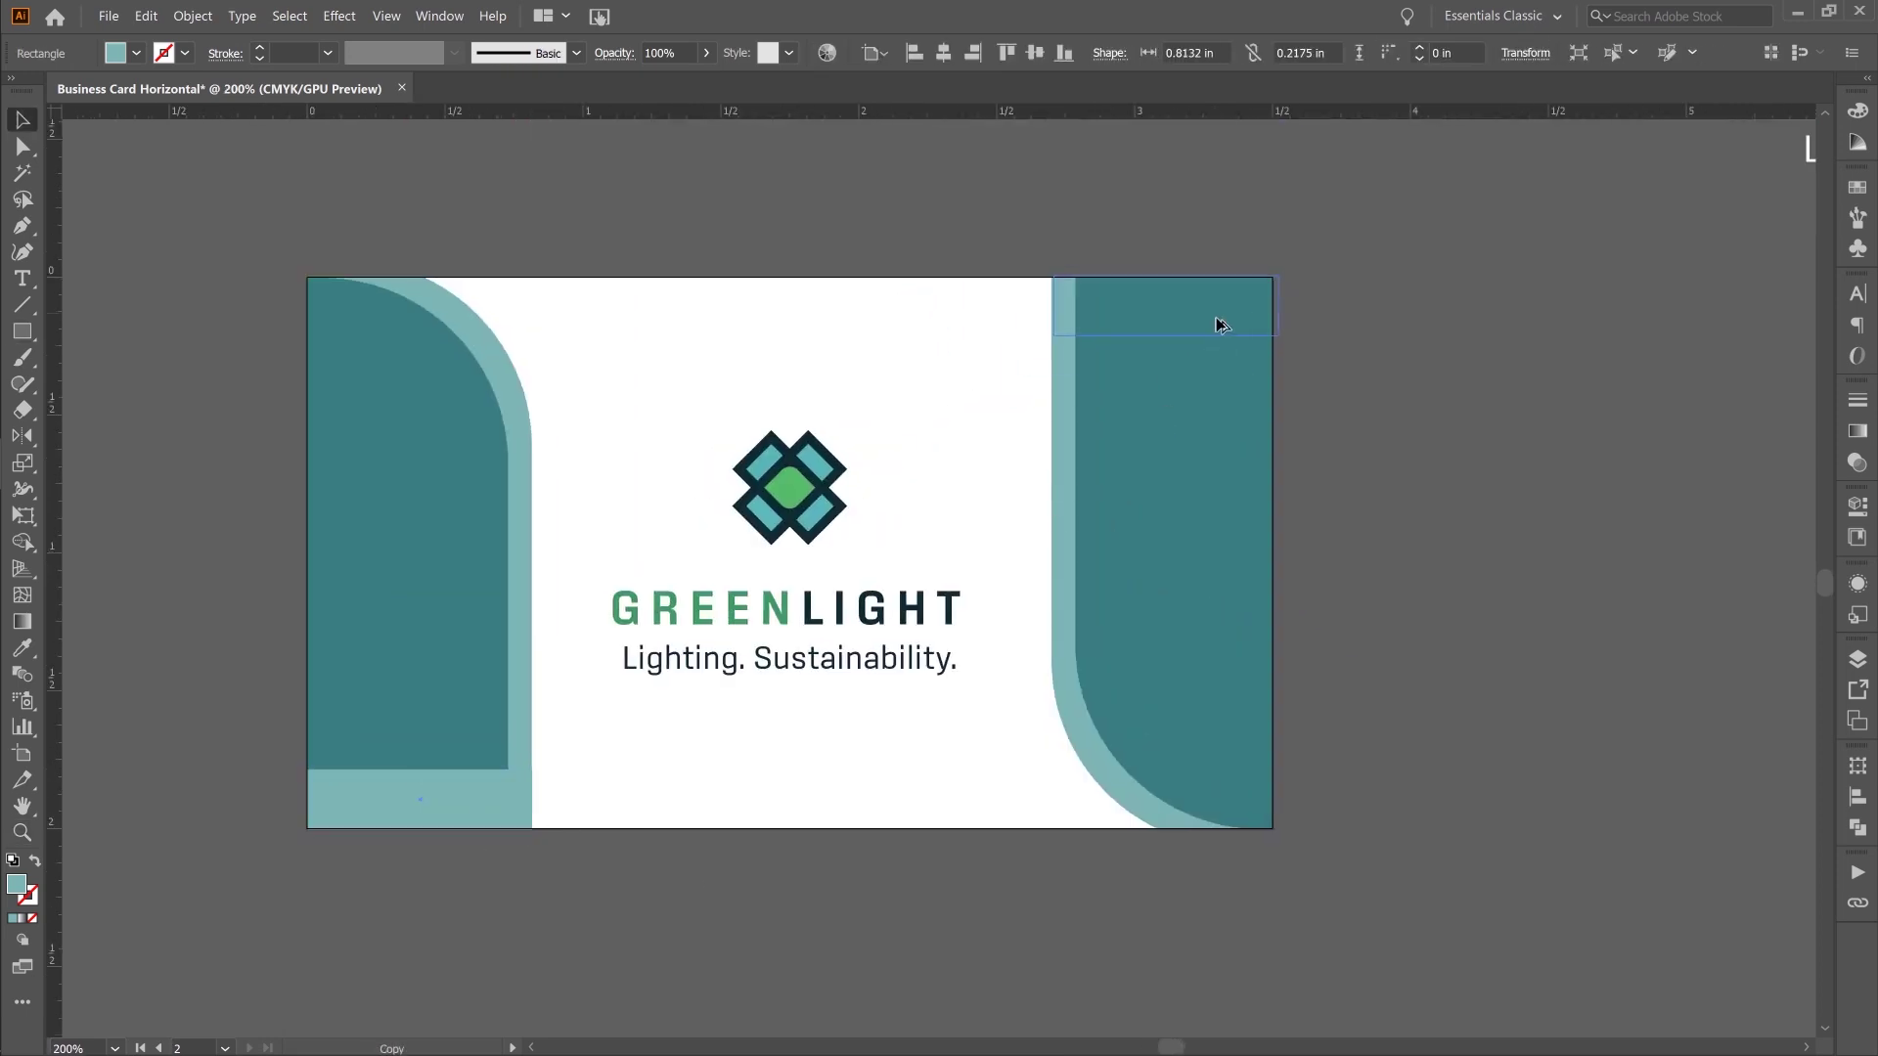
scroll(1216, 322, up, 3)
scroll(780, 553, up, 3)
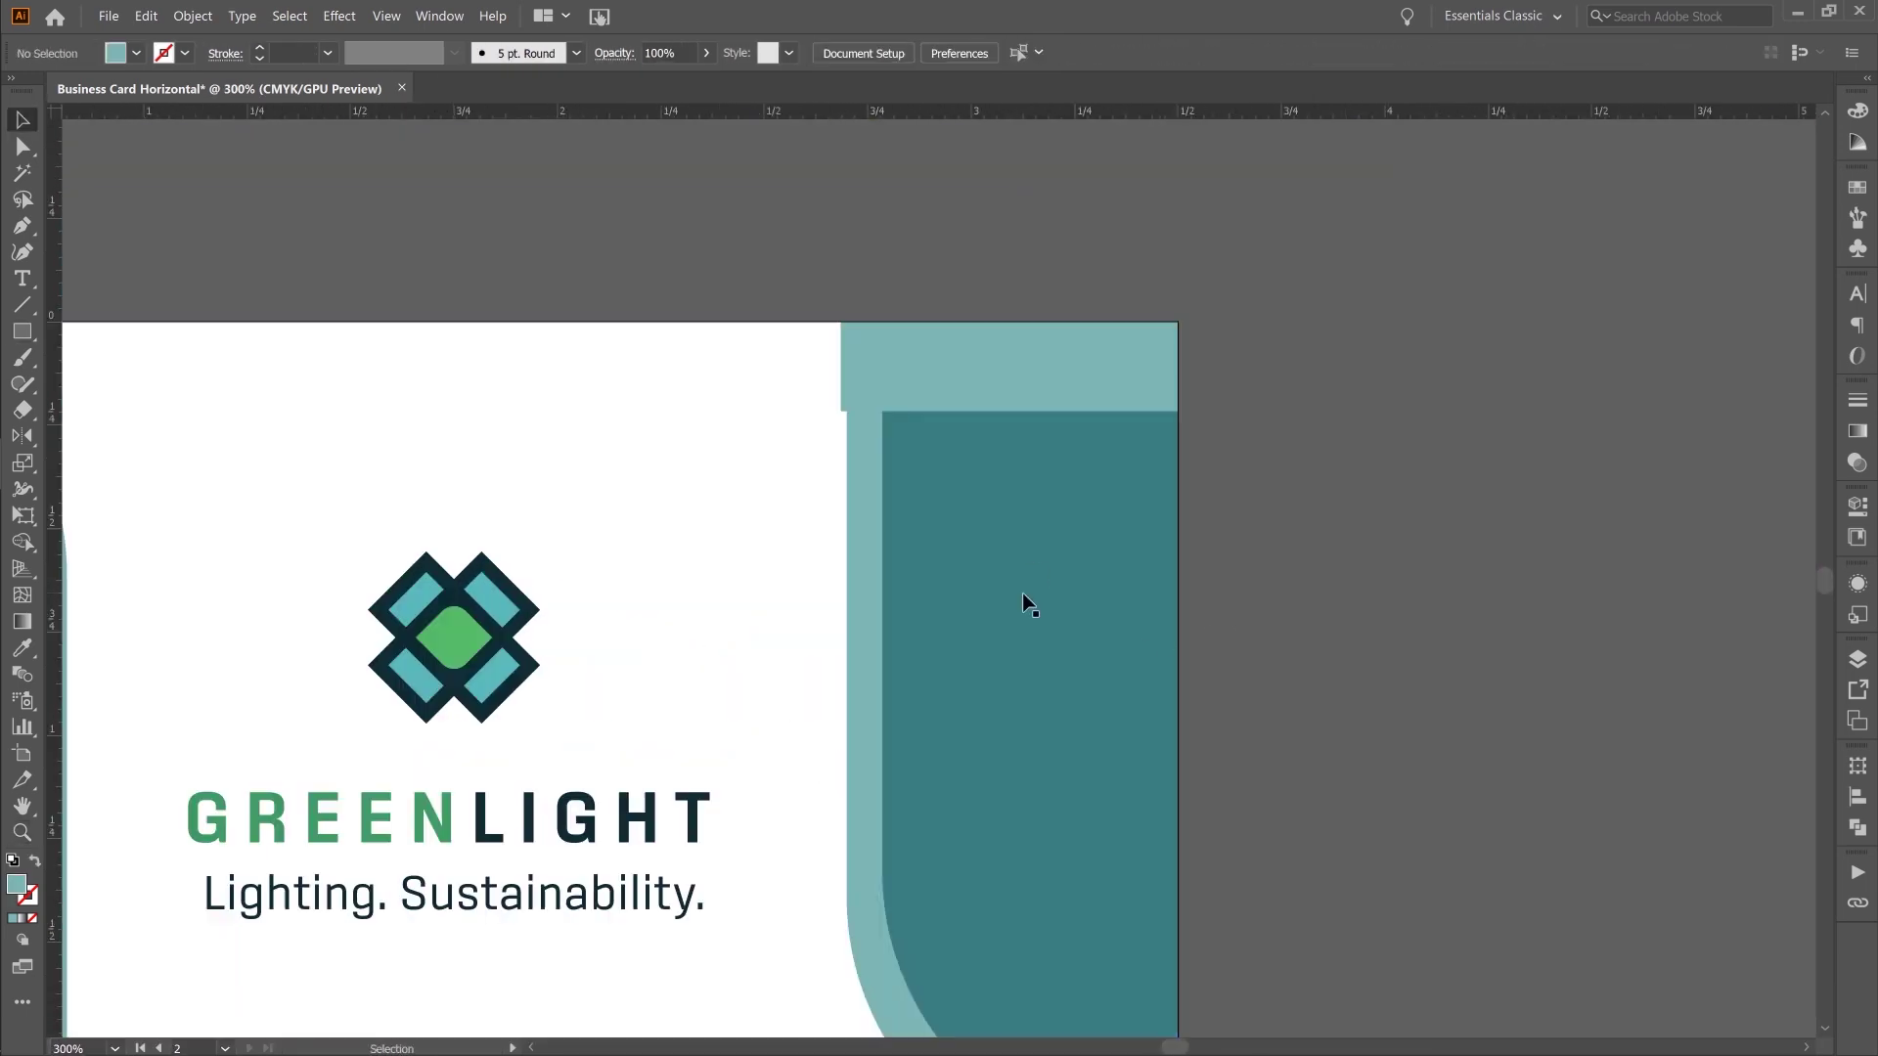
double_click(1023, 593)
key(Escape)
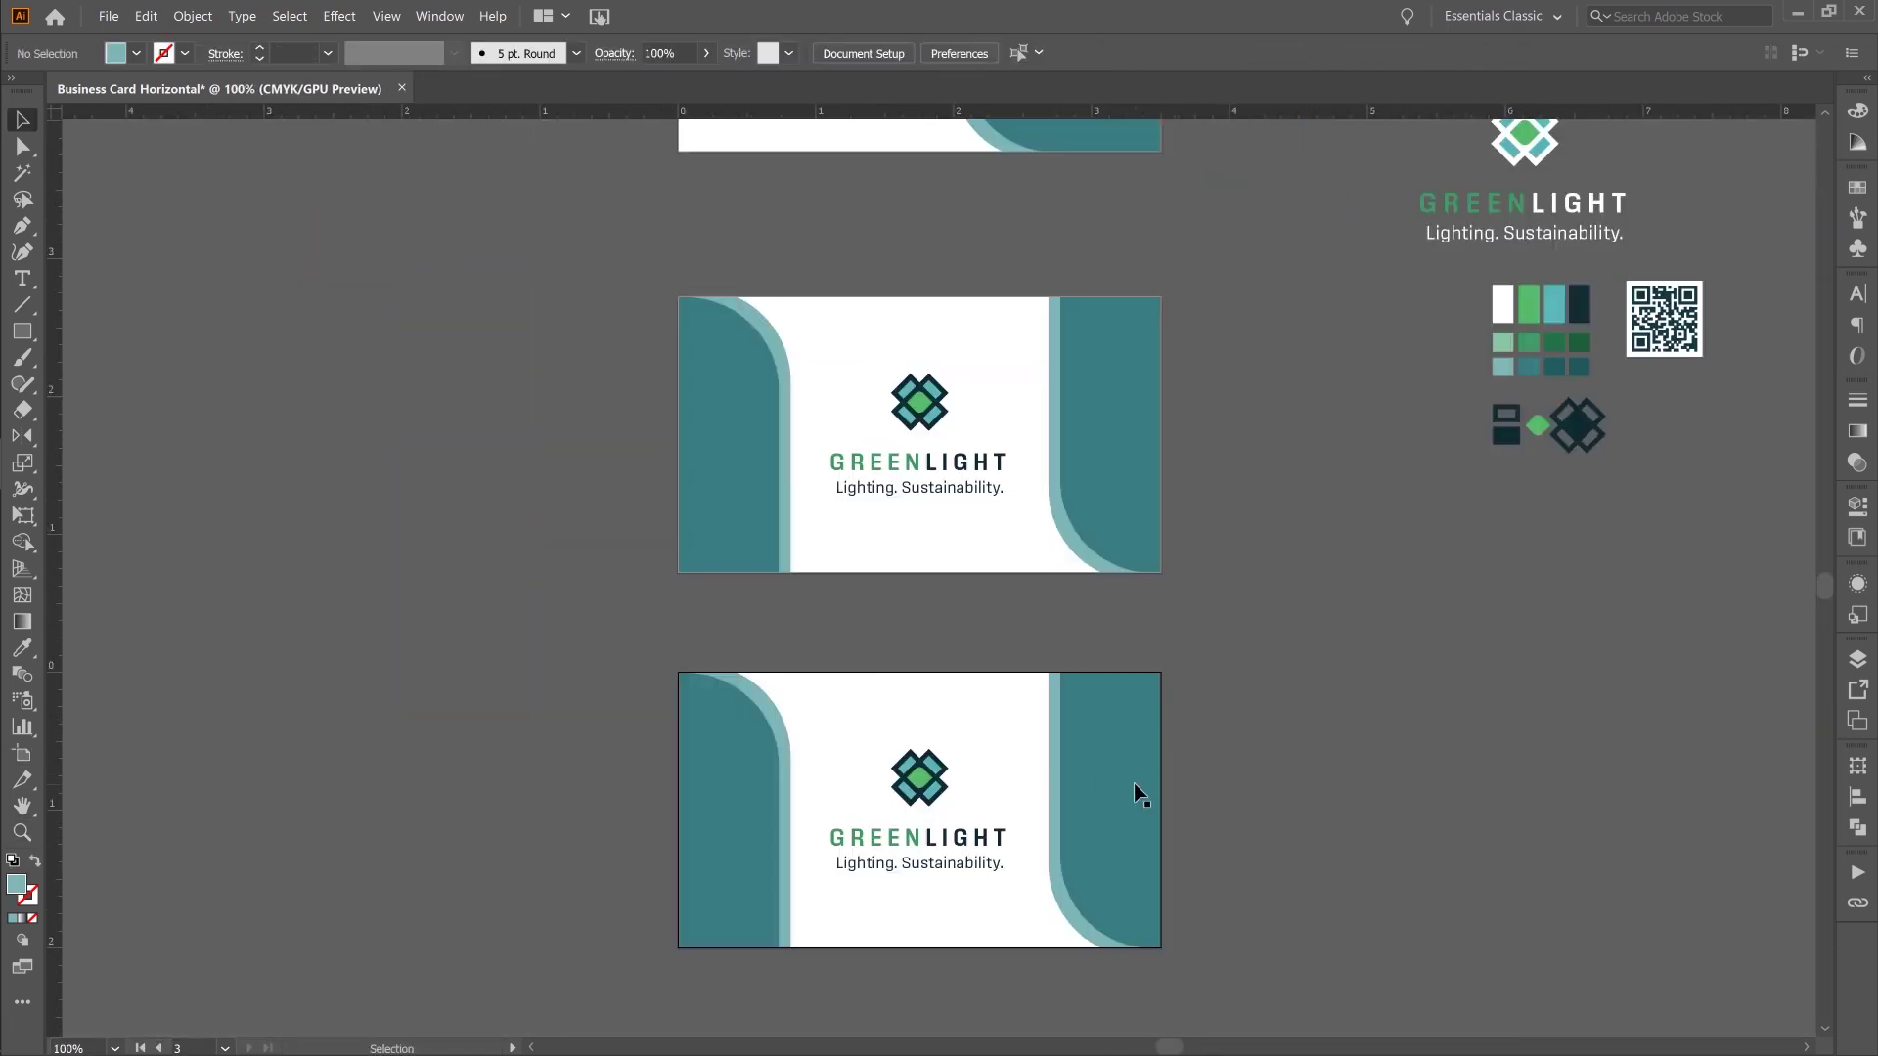
- Rework the third card to have a single, wider left leaf with the logo offset into the white area on the right
double_click(1134, 783)
click(826, 822)
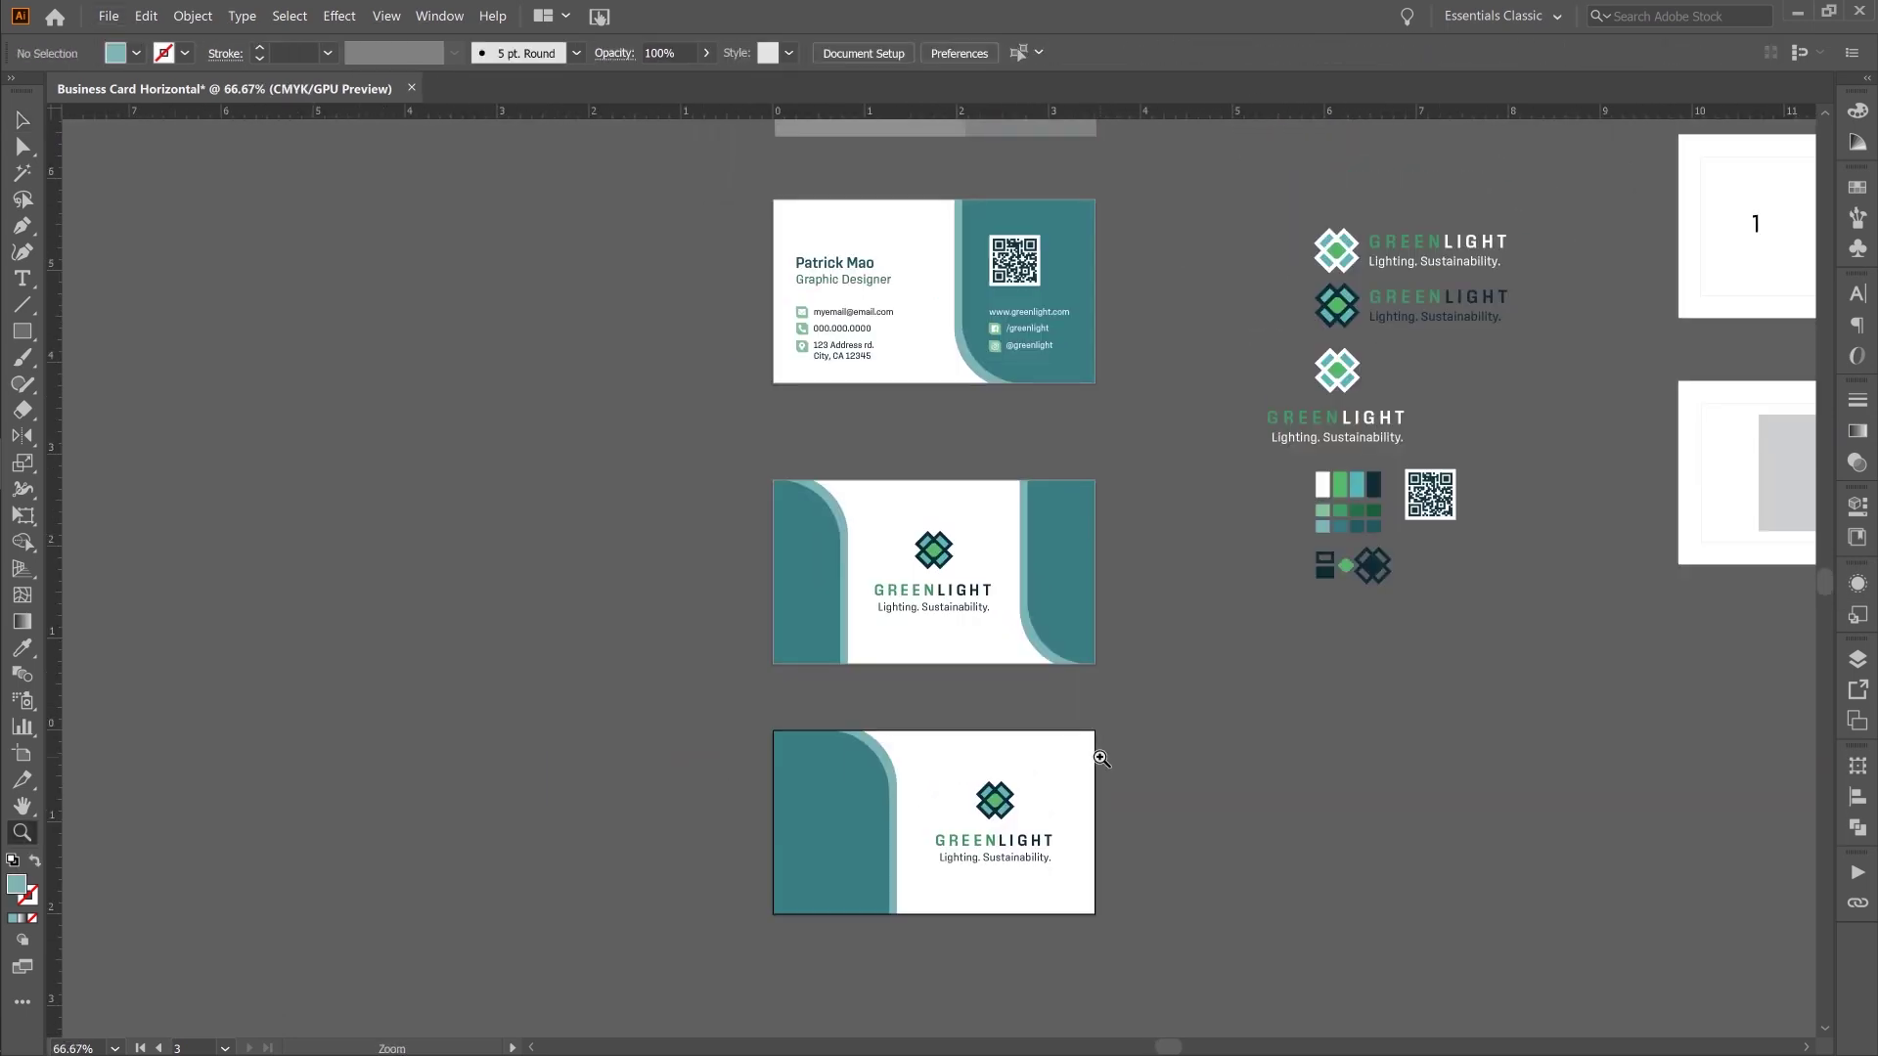
drag(1100, 758, 1134, 740)
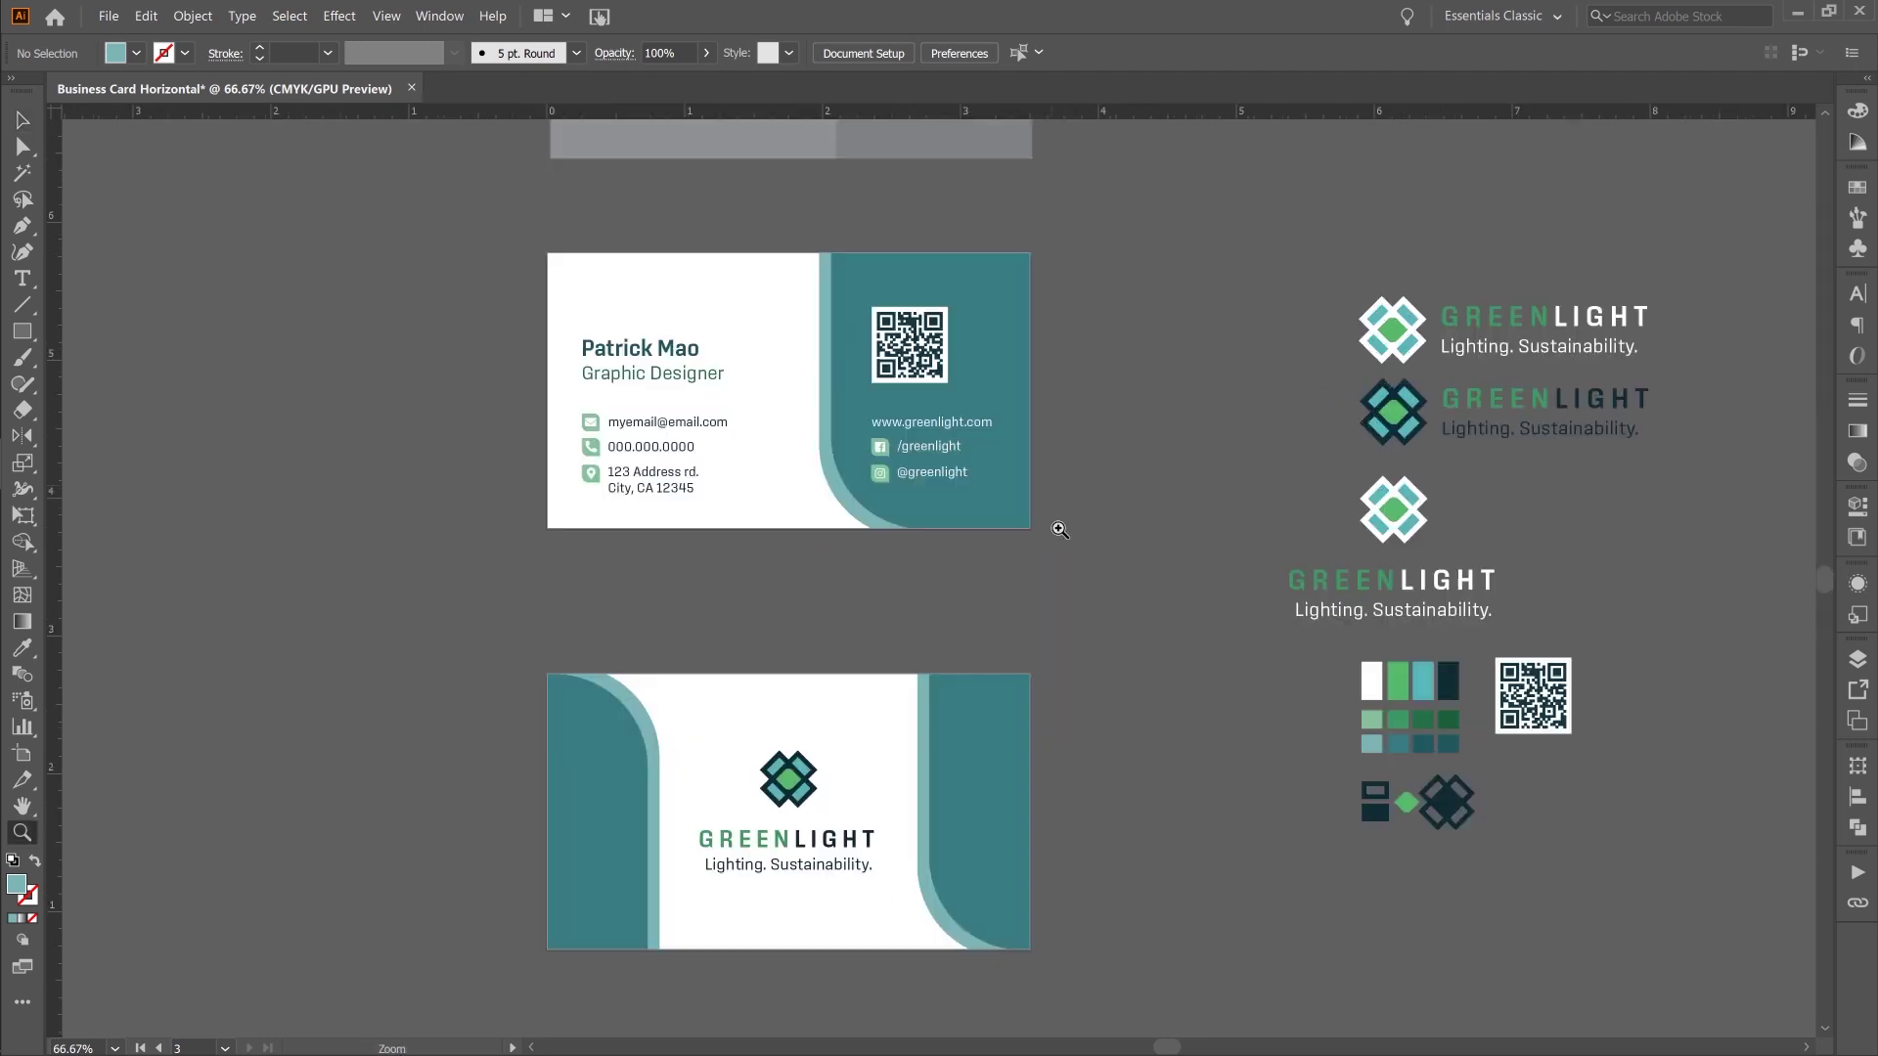
- Apply a linear gradient to the contact card's inner leaf, removing the black stop and moving the teal stop to the end
drag(1057, 528, 1102, 662)
double_click(1053, 424)
double_click(1052, 425)
click(1856, 431)
click(1709, 596)
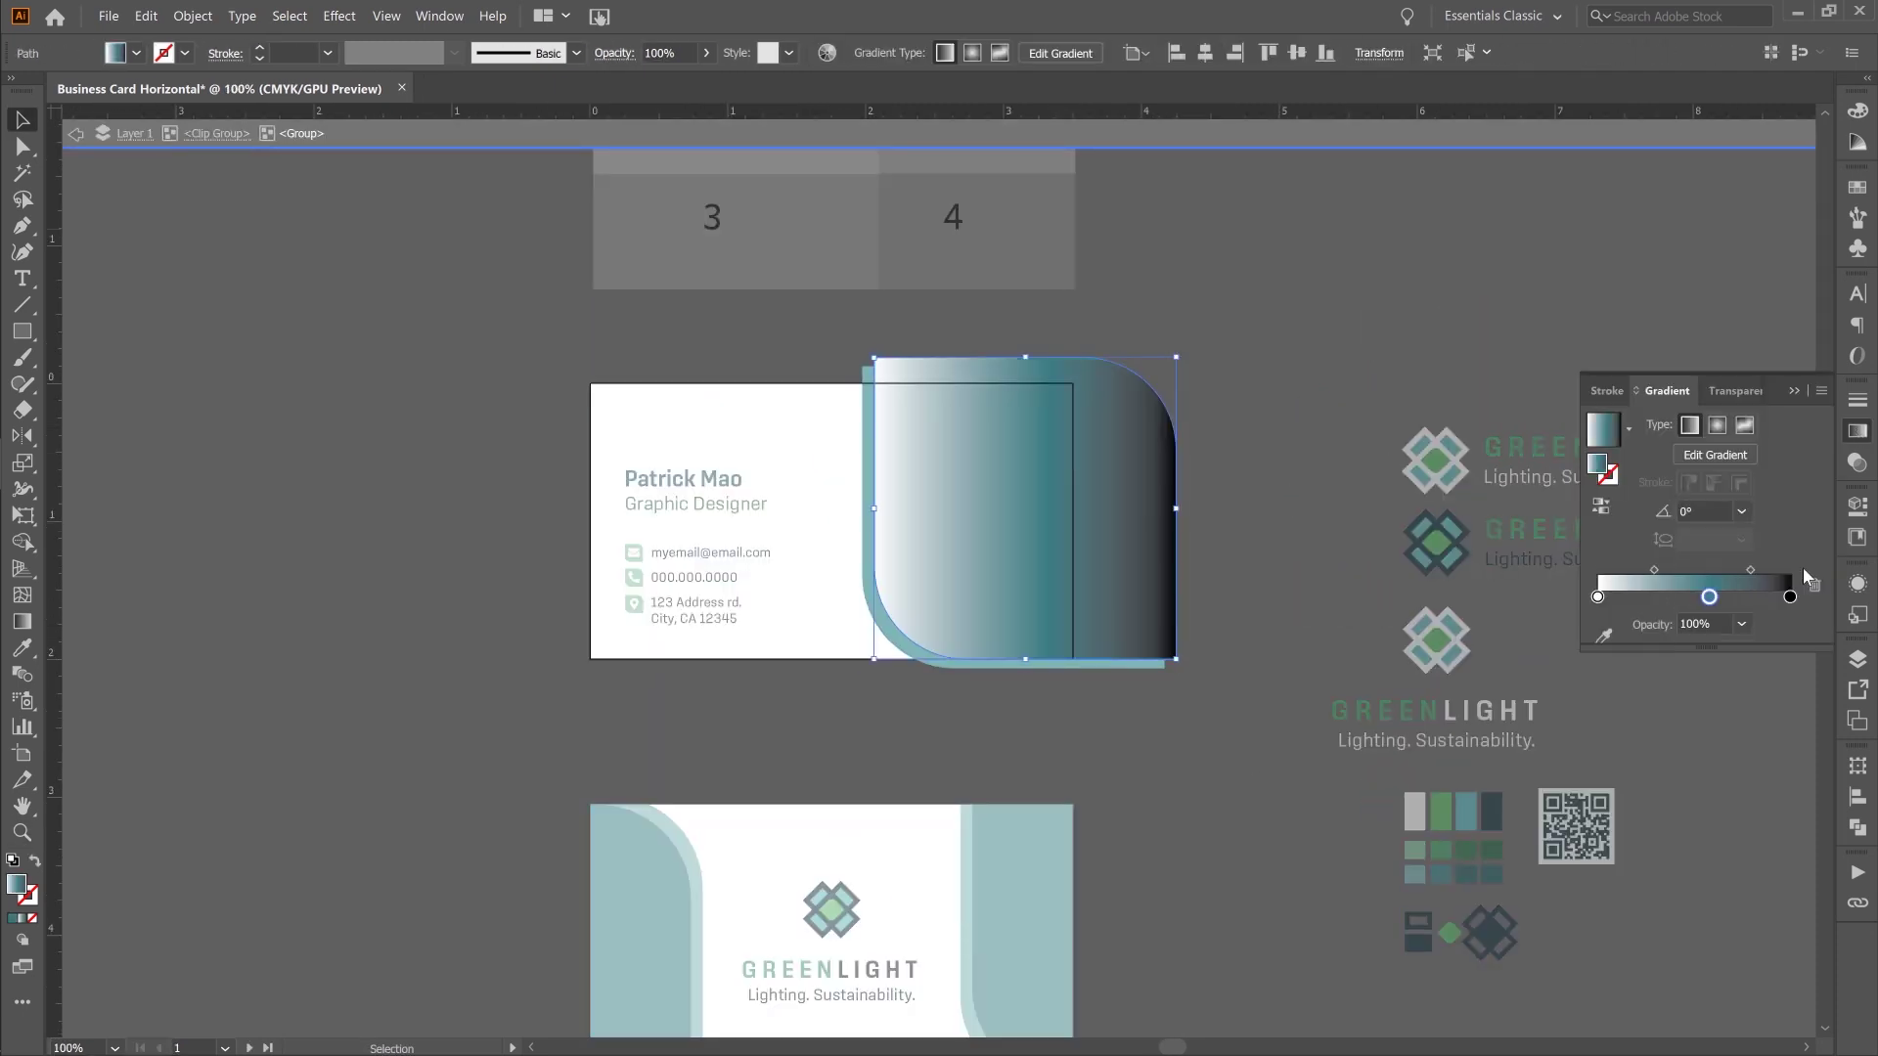
drag(1790, 597, 1790, 670)
drag(1708, 596, 1790, 595)
- Change the gradient's white stop to a dark teal swatch, reverse the gradient and angle it diagonally to about -133°
click(1597, 596)
click(1603, 636)
click(1475, 873)
click(1601, 507)
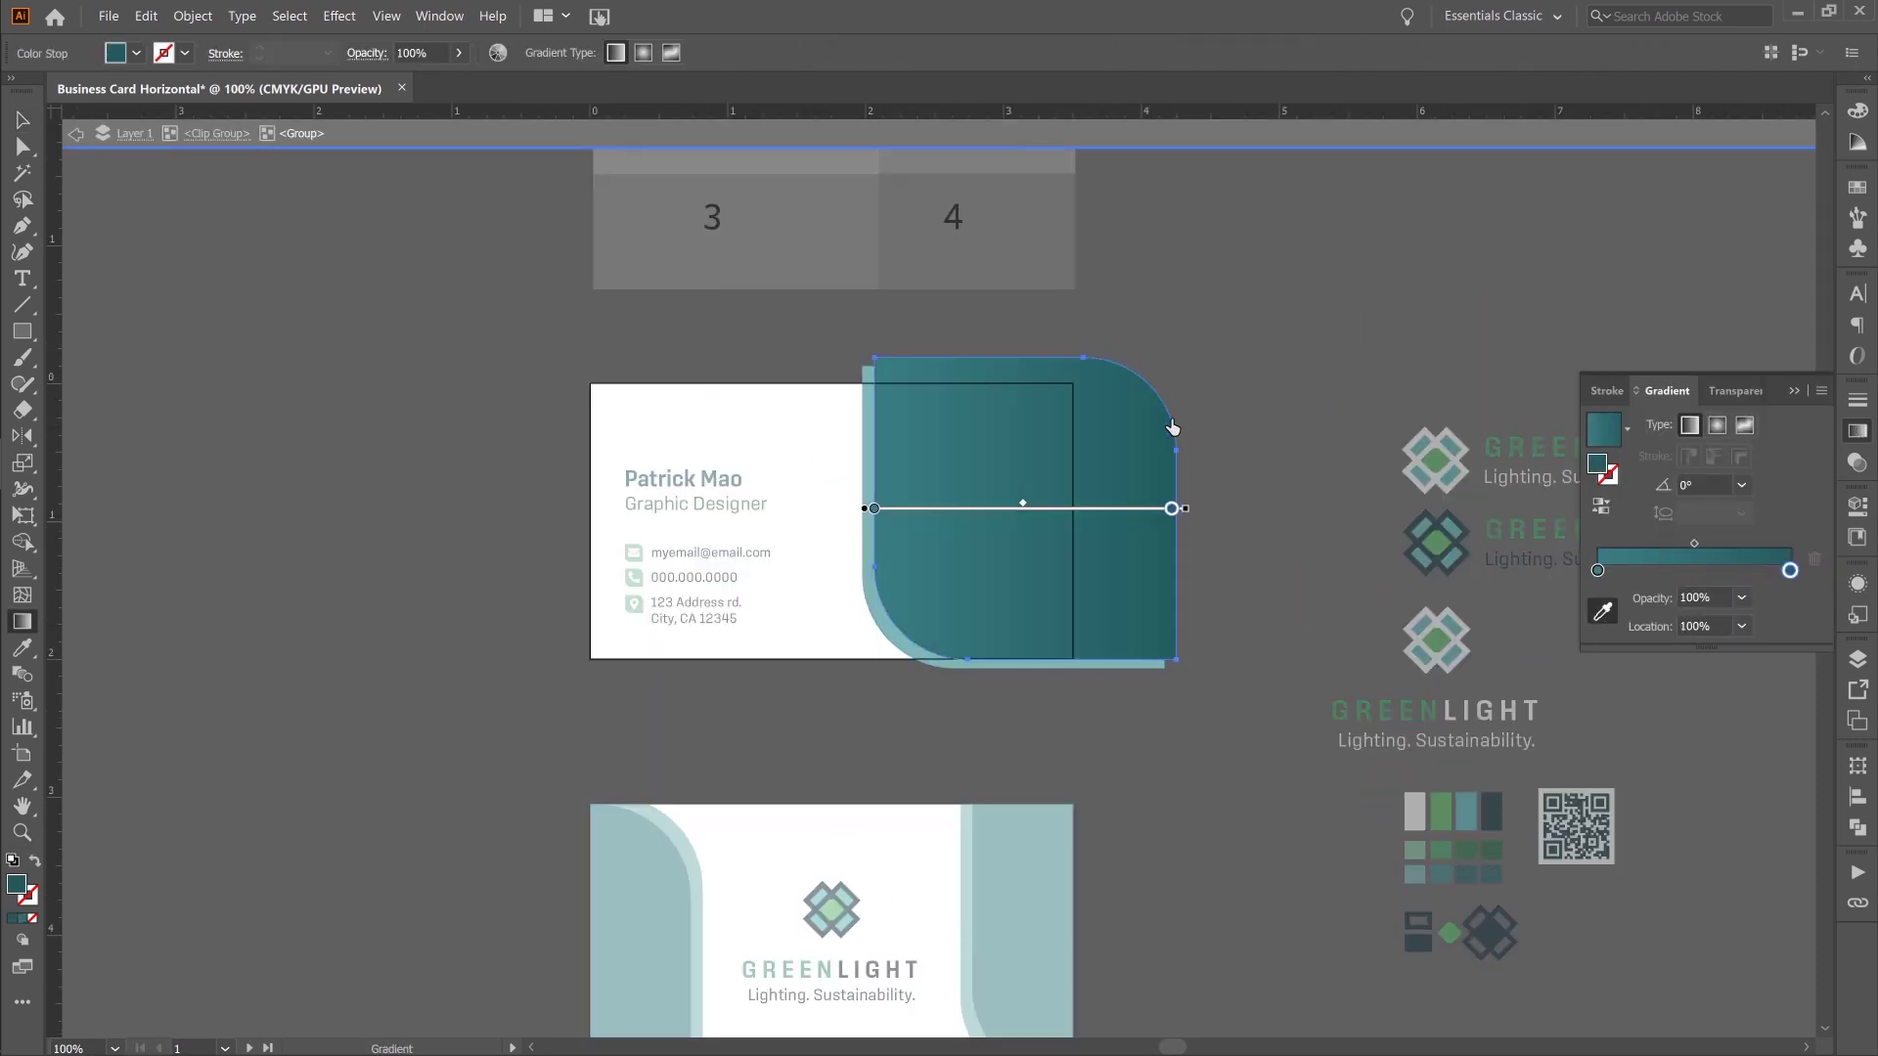
drag(1187, 375, 1017, 530)
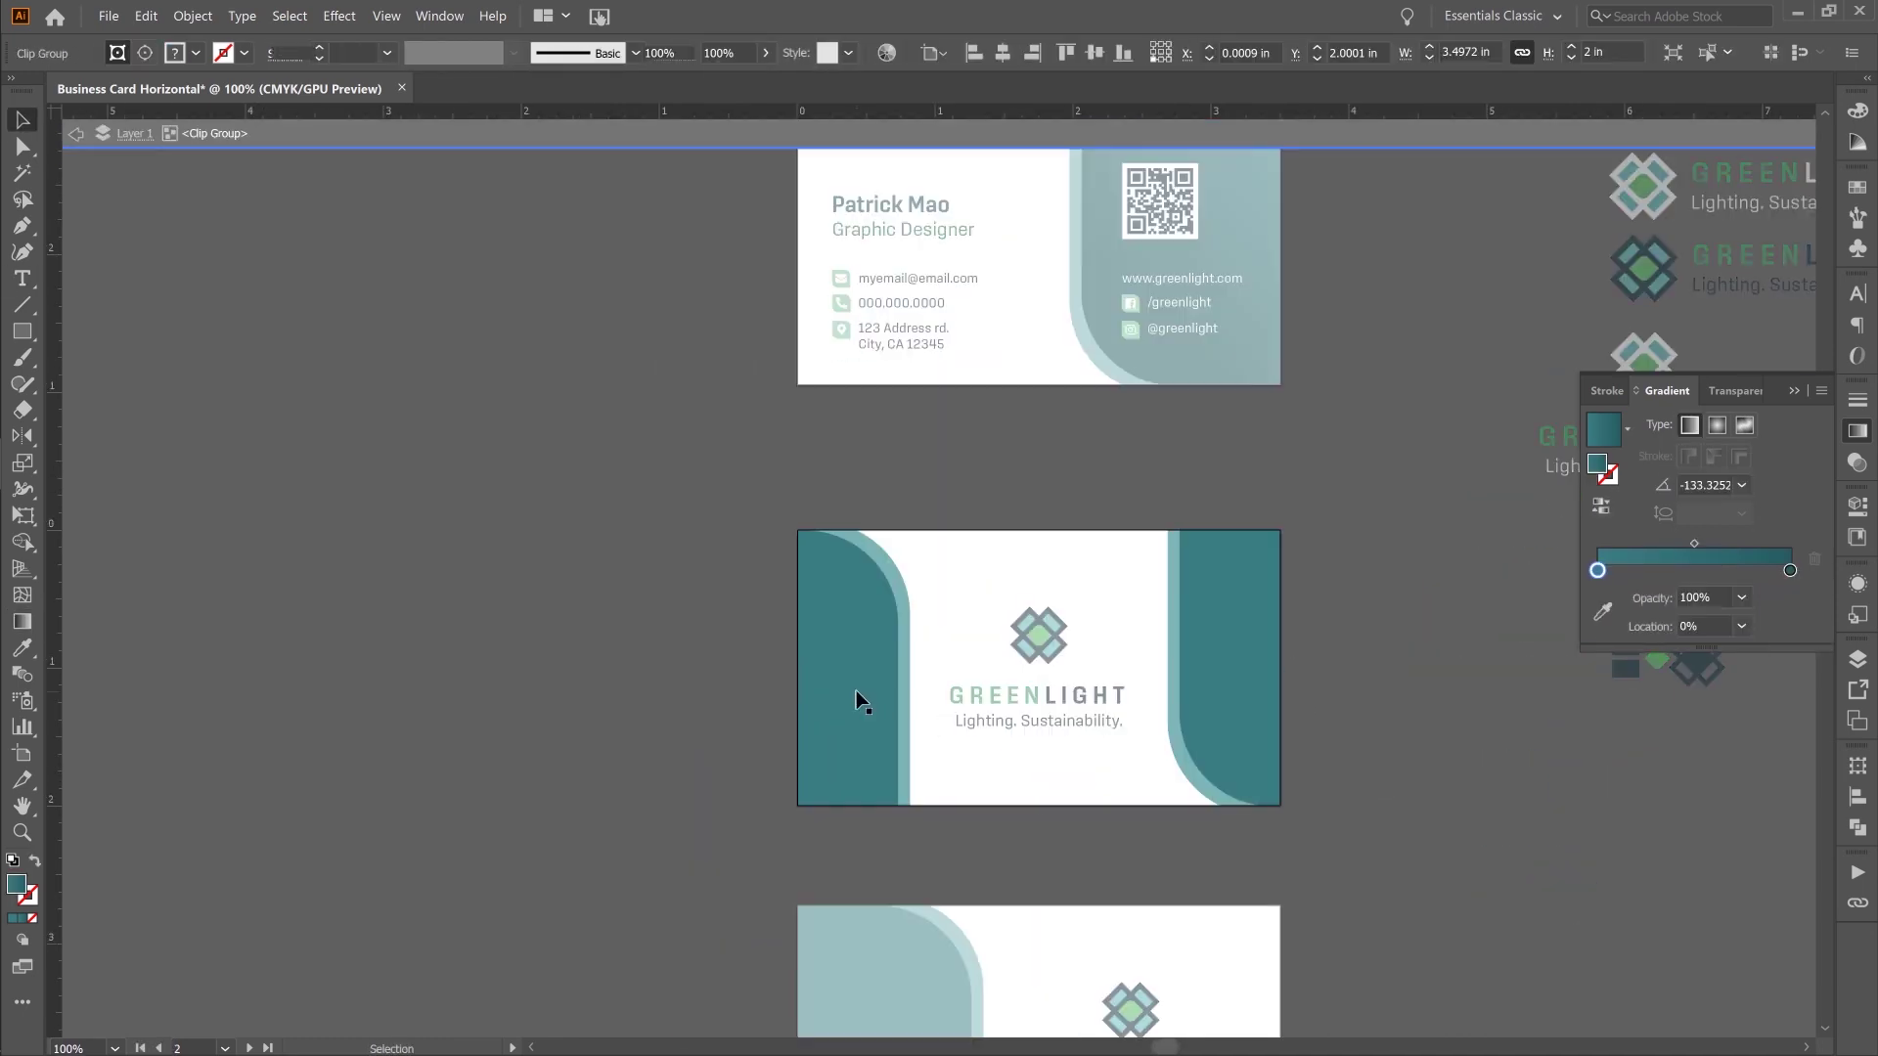
- Apply the teal gradient to the inner shape of the second card's left leaf
double_click(856, 691)
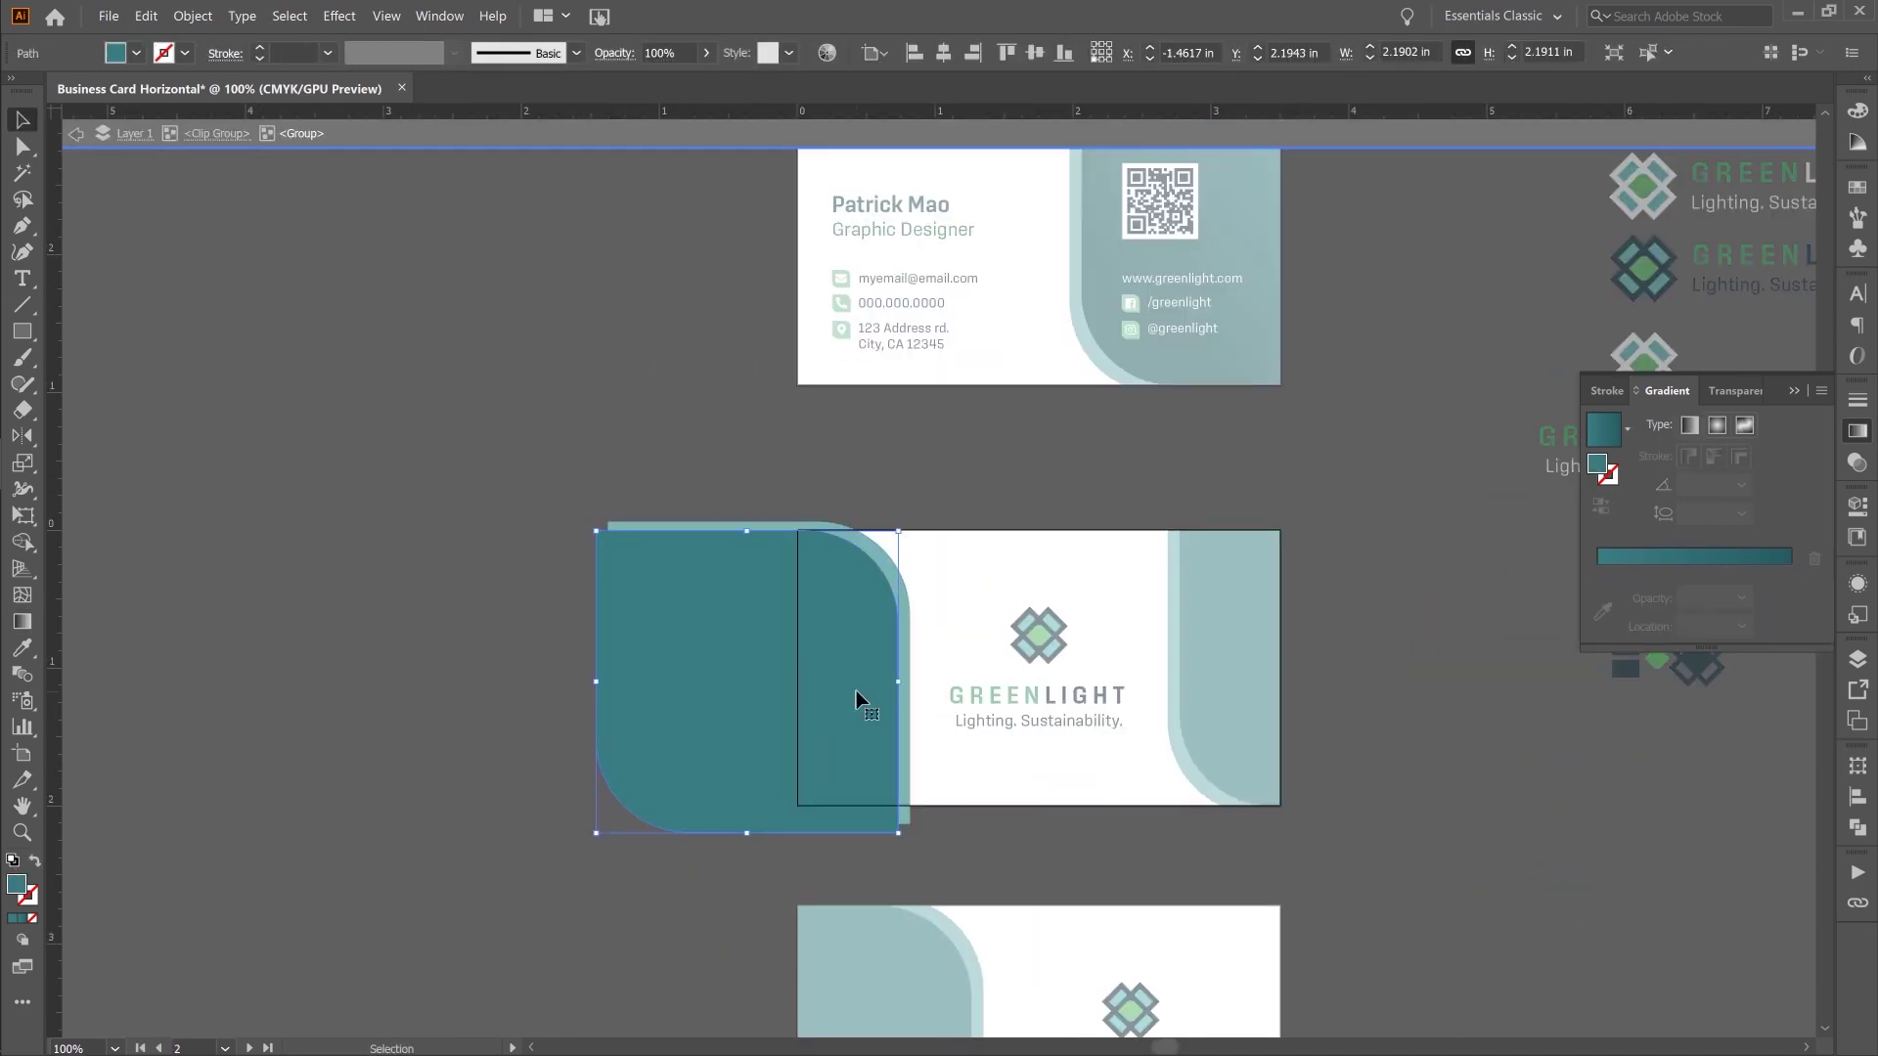
click(1603, 430)
click(1600, 506)
key(ctrl+z)
key(ctrl+z)
- Copy the left leaf's gradient to the inner shape of the second card's right leaf and reverse it
double_click(1243, 667)
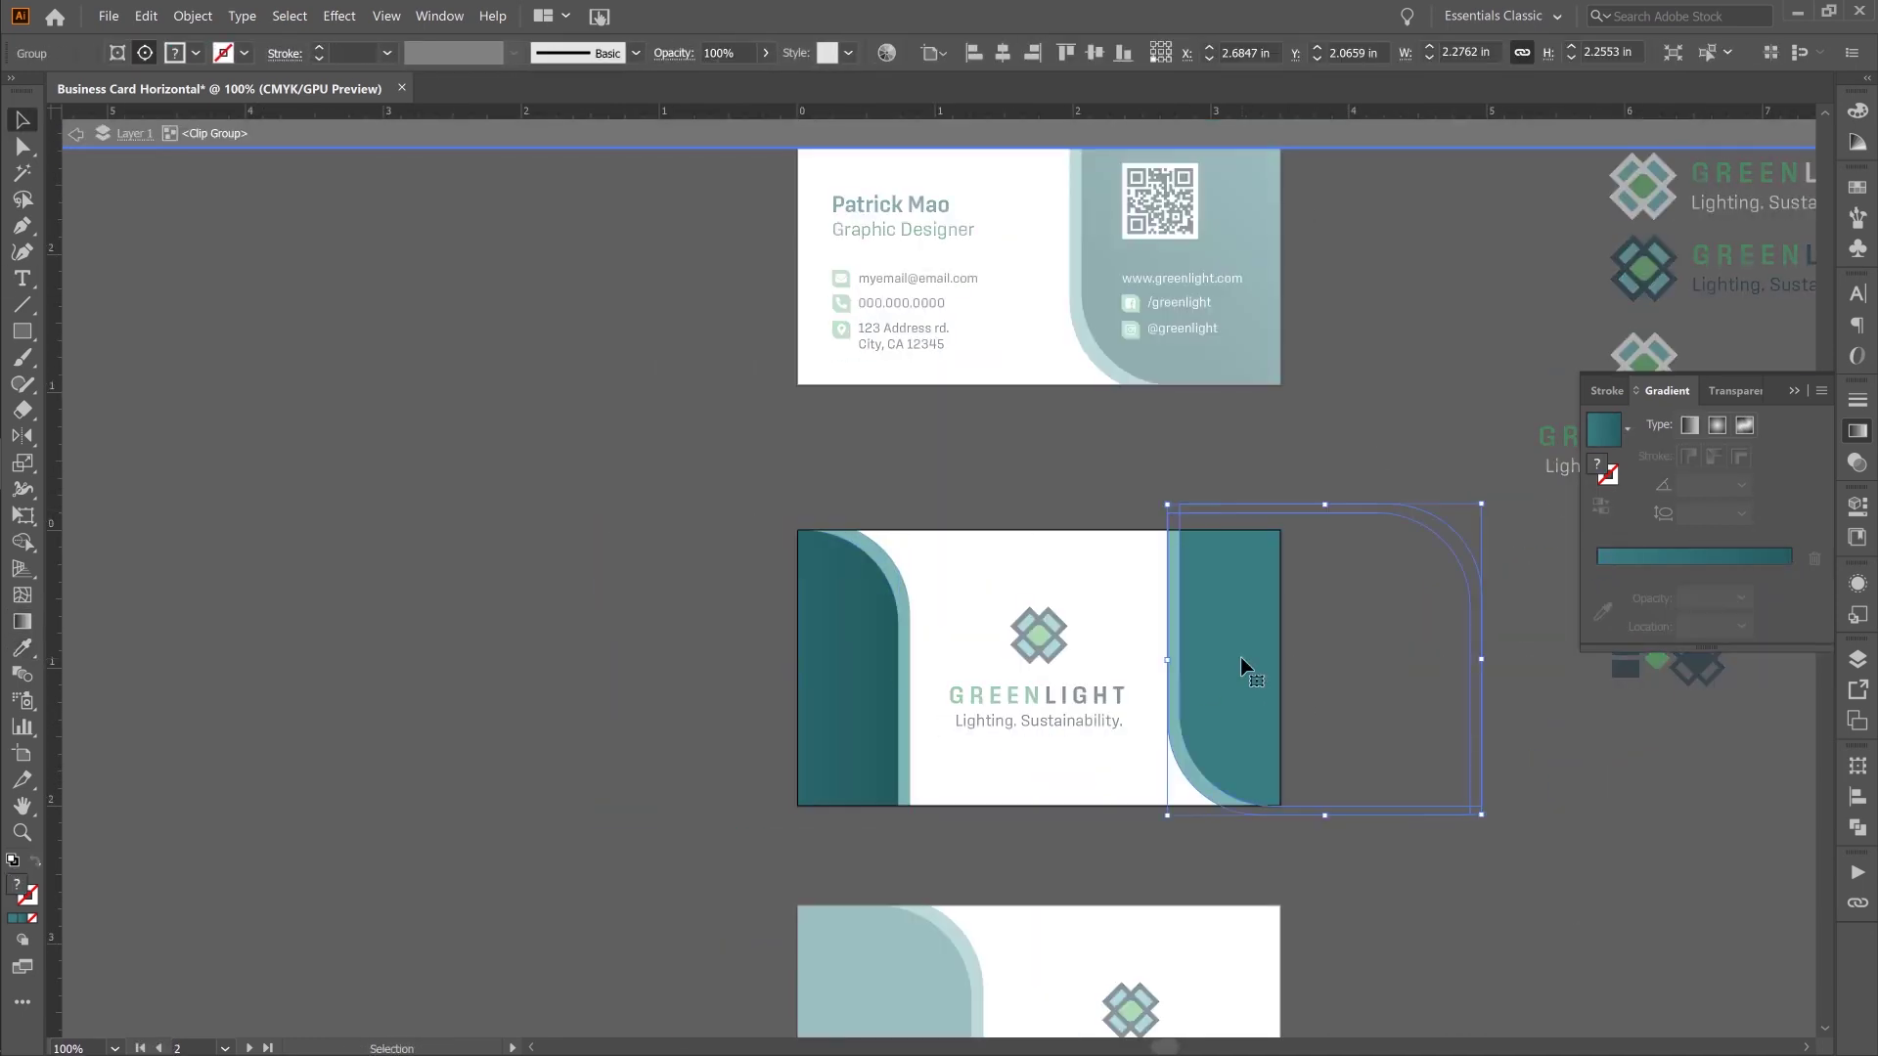
double_click(1243, 667)
key(i)
click(858, 667)
click(1600, 506)
- Redraw the right leaf's gradient diagonally from its upper right area toward the lower left
key(g)
mouse_move(1465, 752)
mouse_down()
mouse_move(1249, 561)
mouse_move(1259, 597)
mouse_up()
mouse_move(1429, 561)
mouse_down()
mouse_move(1337, 607)
mouse_move(1330, 636)
mouse_up()
drag(1382, 549, 1283, 630)
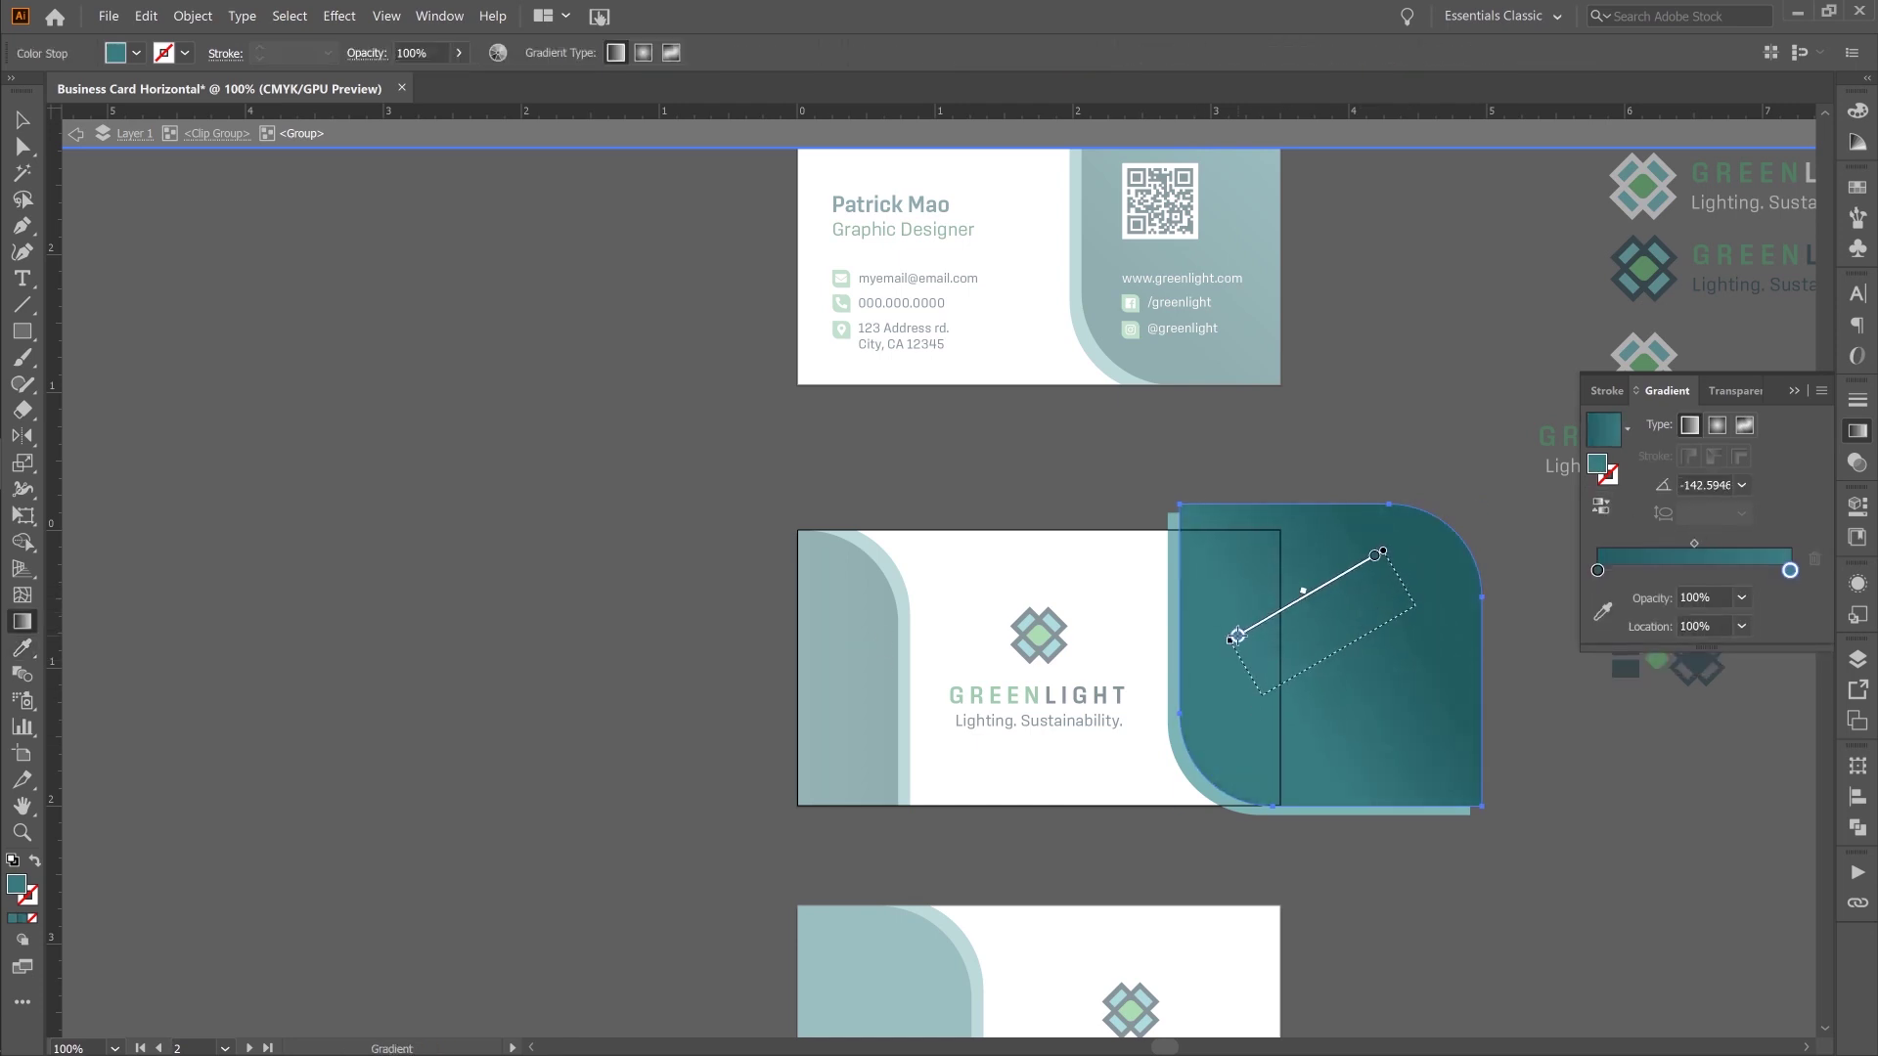
- Redraw the gradient on the inner shape of the second card's left leaf diagonally from lower left toward upper right
key(v)
double_click(1305, 156)
double_click(858, 730)
double_click(859, 730)
key(g)
mouse_move(700, 761)
mouse_down()
mouse_move(839, 649)
mouse_move(871, 688)
mouse_up()
- Redraw the gradient on the inner shape of the second card's right leaf diagonally from lower left toward upper right
key(v)
double_click(1523, 778)
double_click(1219, 628)
double_click(1219, 627)
key(g)
drag(1350, 753, 1521, 572)
mouse_move(1247, 753)
mouse_down()
mouse_move(1370, 673)
mouse_move(1358, 694)
mouse_up()
- Apply the teal gradient to the inner leaf shape of the third card, running diagonally from upper right toward lower left
key(v)
double_click(1408, 847)
drag(1367, 769, 1173, 645)
scroll(1173, 645, down, 1)
double_click(855, 853)
double_click(855, 850)
key(g)
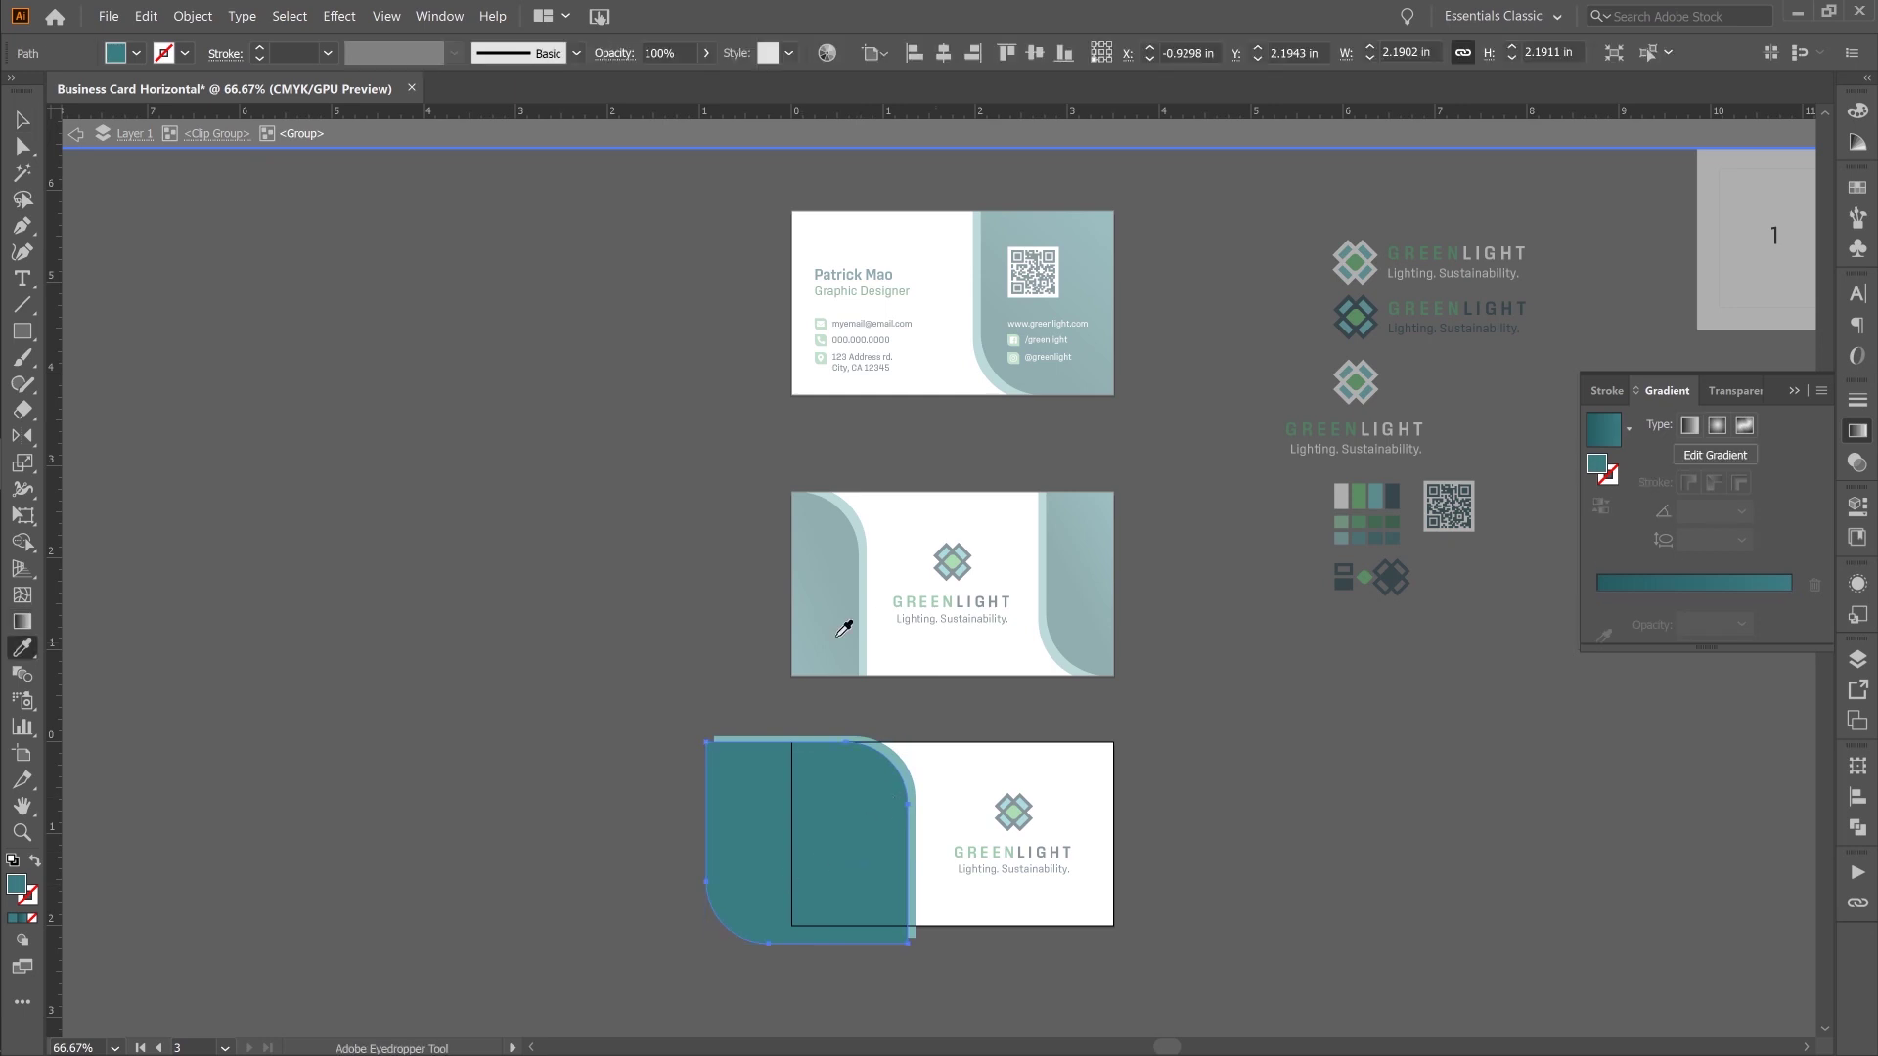
drag(858, 812, 812, 845)
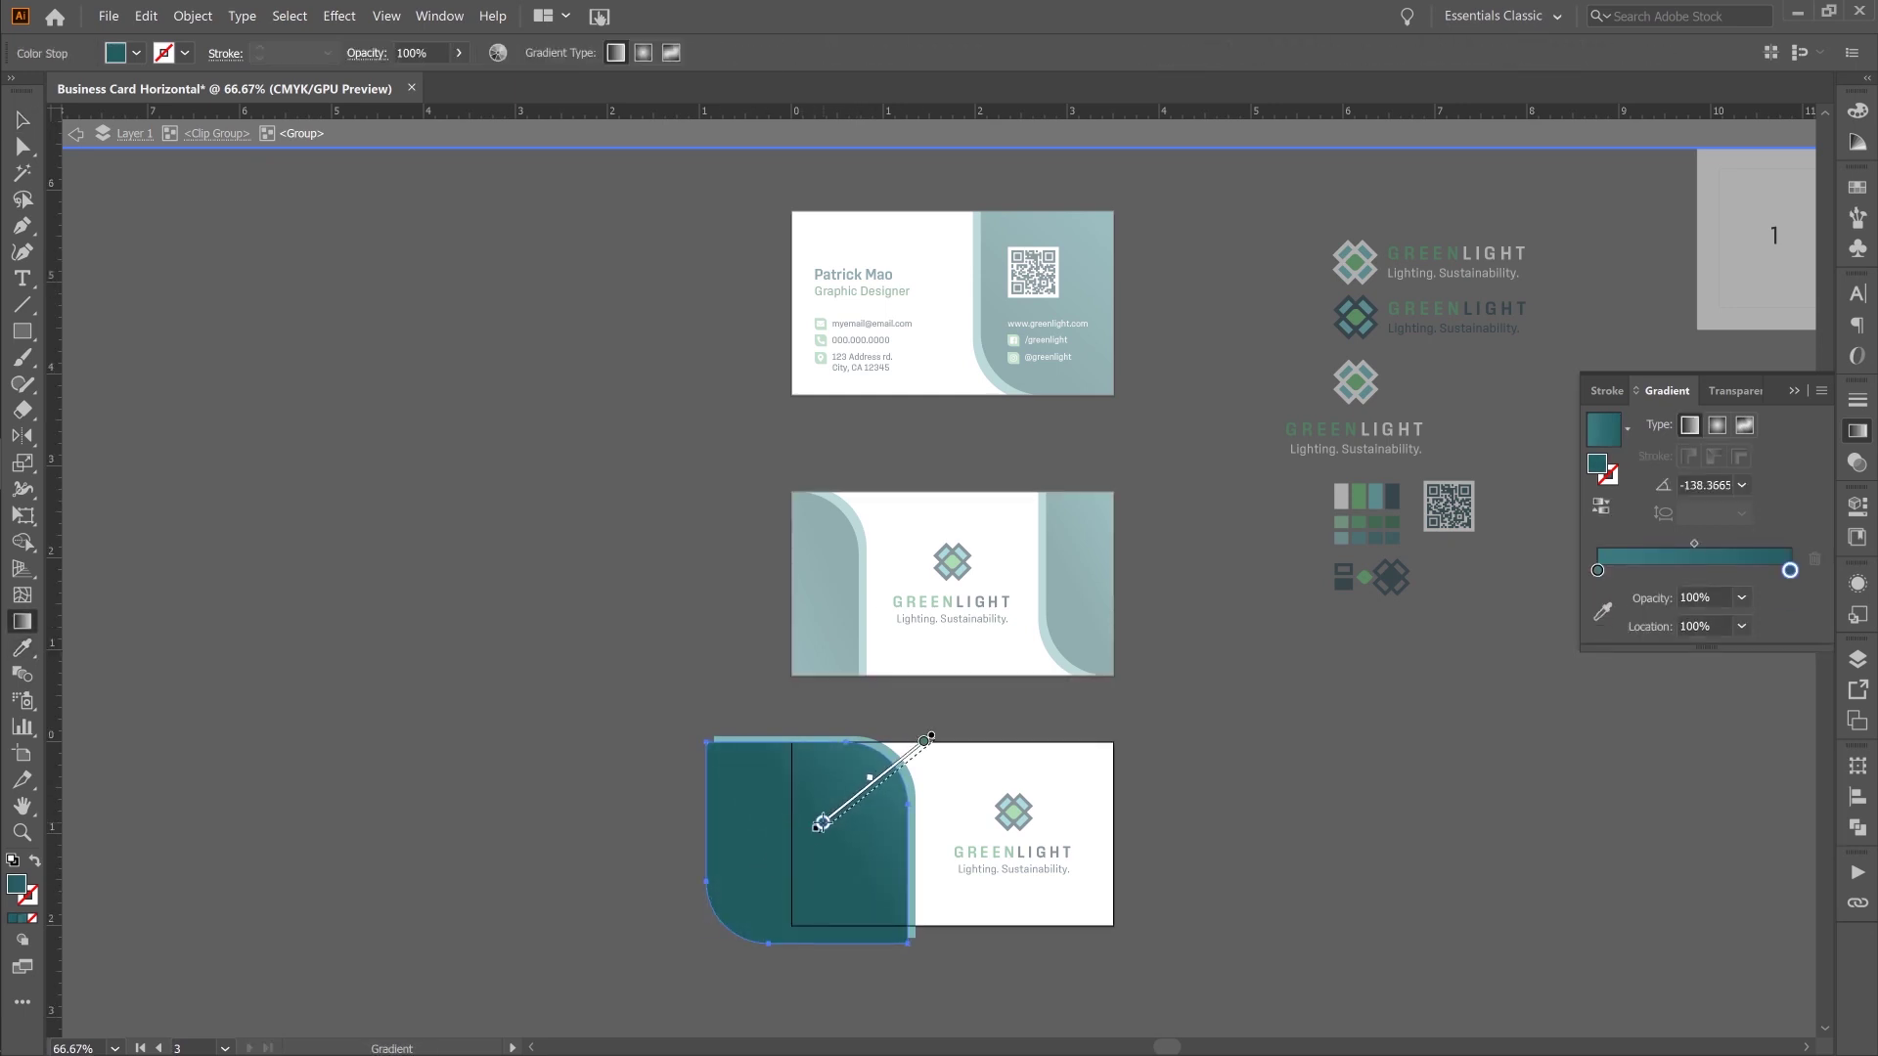
- Redraw the third card's inner leaf gradient diagonally from lower left toward upper right and deselect everything
key(v)
double_click(1290, 786)
double_click(848, 843)
double_click(847, 844)
key(g)
drag(779, 897, 849, 823)
click(1048, 131)
key(ctrl+shift+a)
- Move the third card's artboard with its artwork horizontally to the right, away from the first two cards
scroll(893, 712, down, 1)
drag(893, 712, 914, 754)
scroll(930, 763, up, 1)
key(shift+o)
alt+drag(797, 861, 1694, 861)
key(v)
- Select the spare logos, colour swatches and QR code beside the cards, and create and rename a new layer for them
alt+click(1064, 650)
drag(685, 245, 1467, 832)
click(1858, 659)
click(1769, 1027)
double_click(1741, 575)
text(Un)
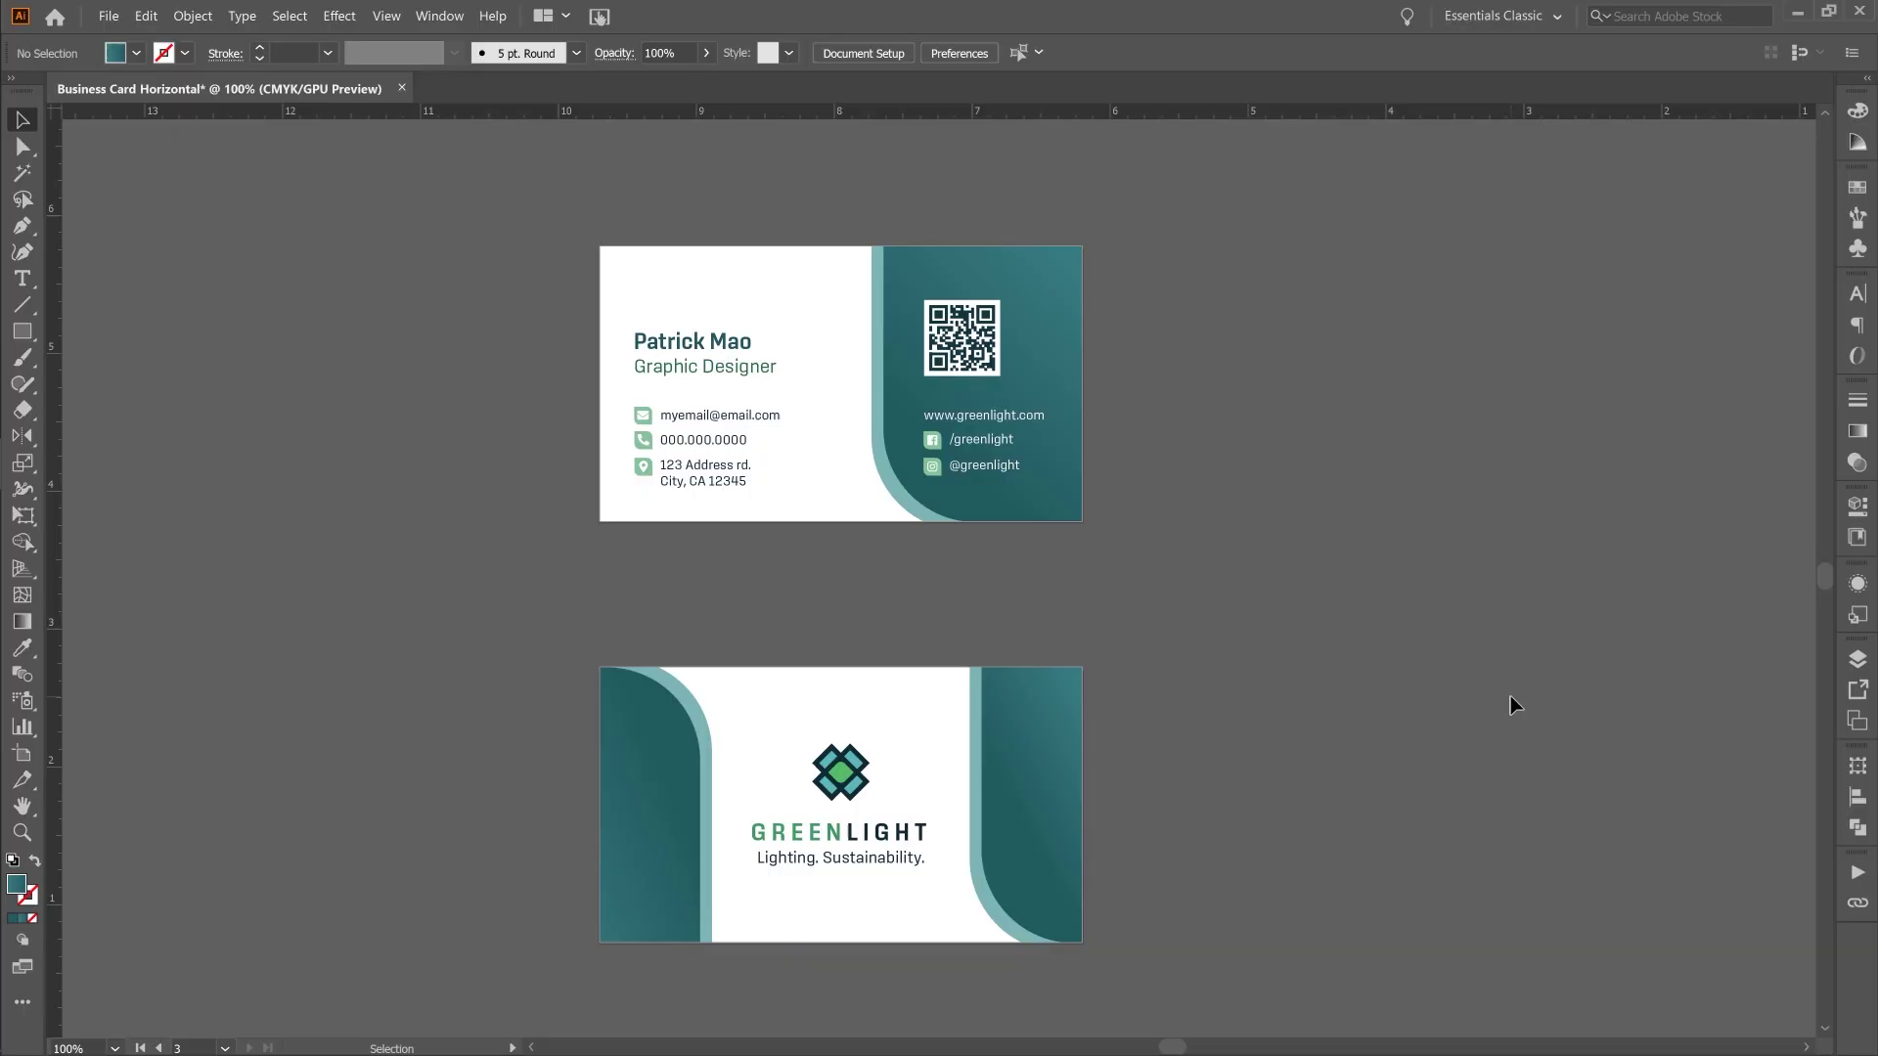